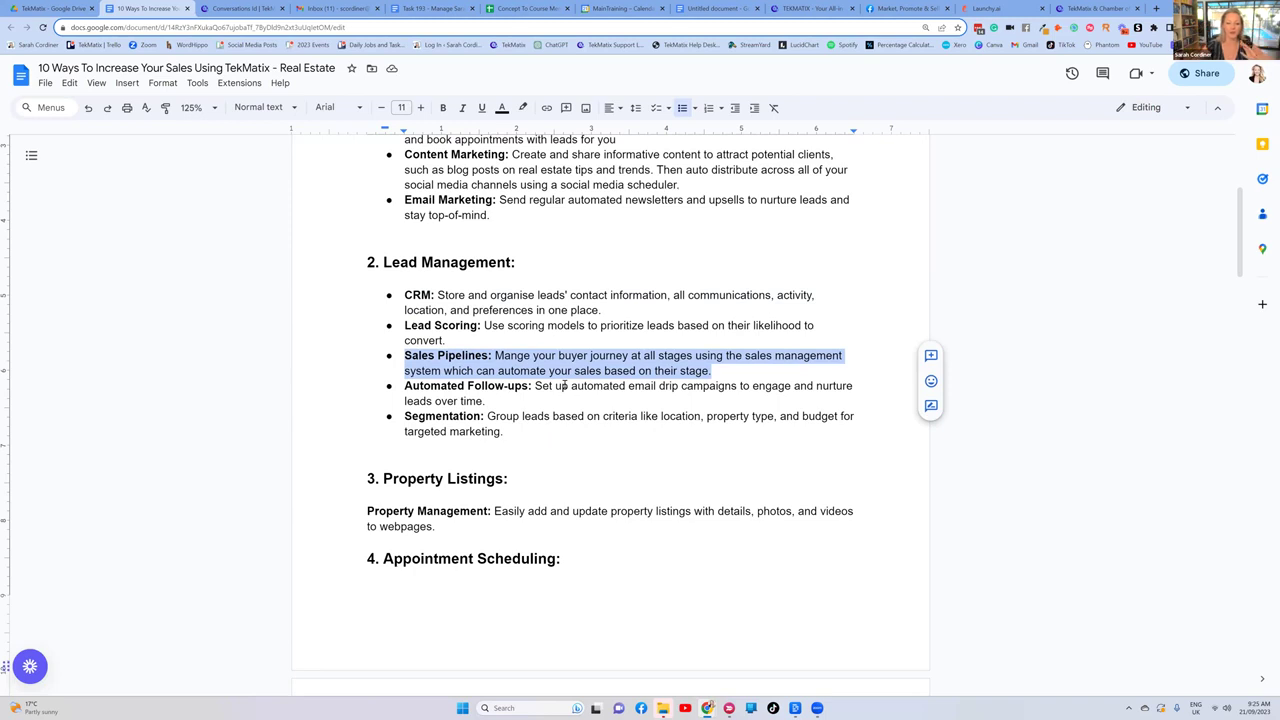
Step: Switch from the document to TekMatix and change to the TekToolbox Demo sub-account
left_click(541, 337)
scroll(383, 272, "up", 3)
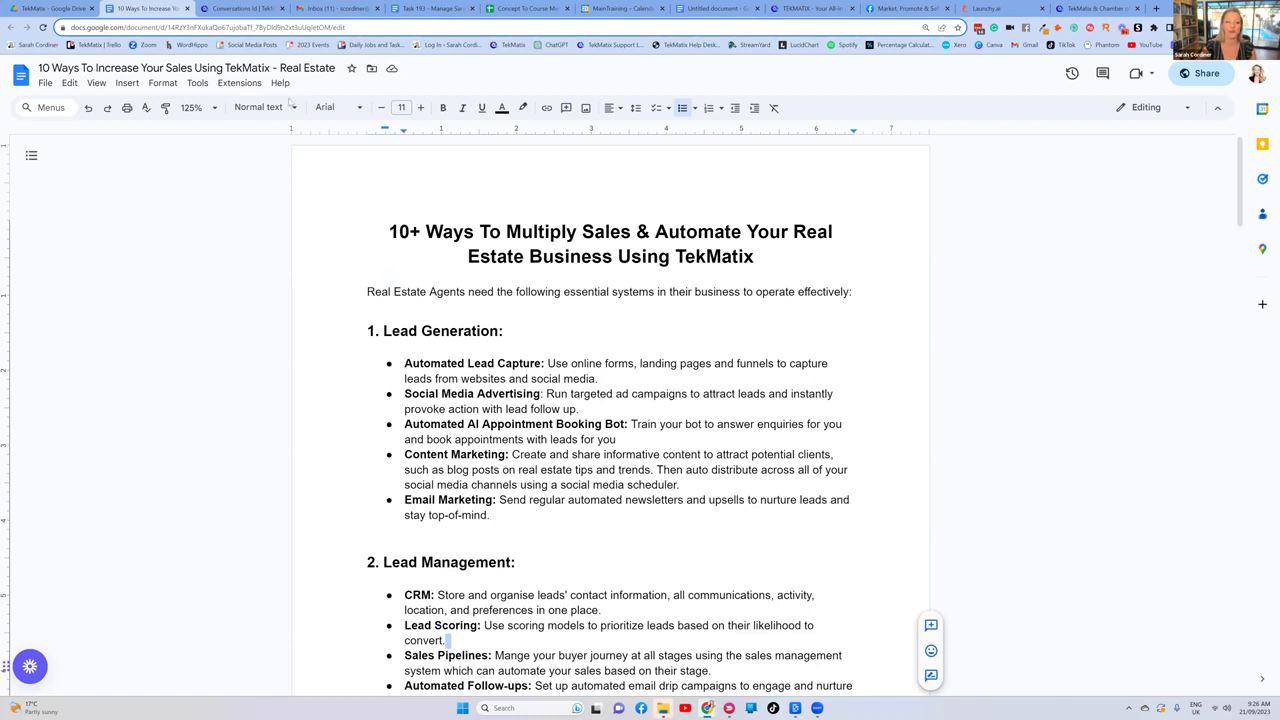
left_click(240, 8)
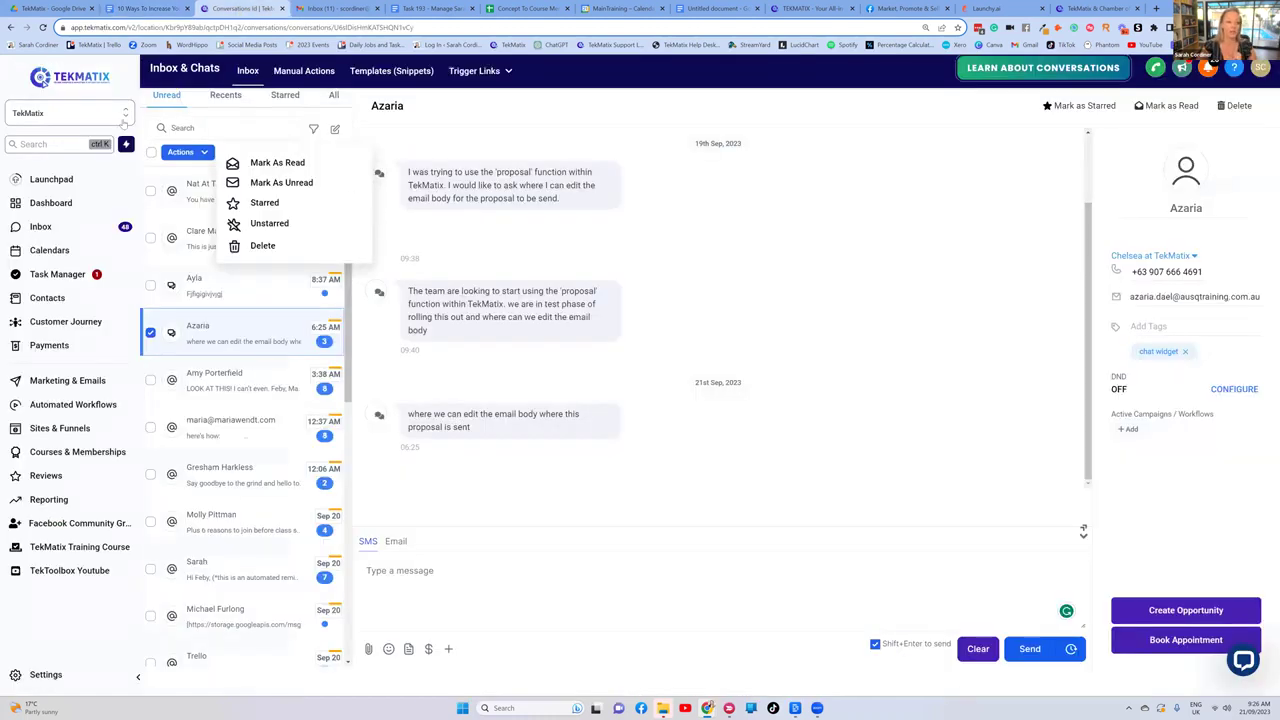
left_click(85, 116)
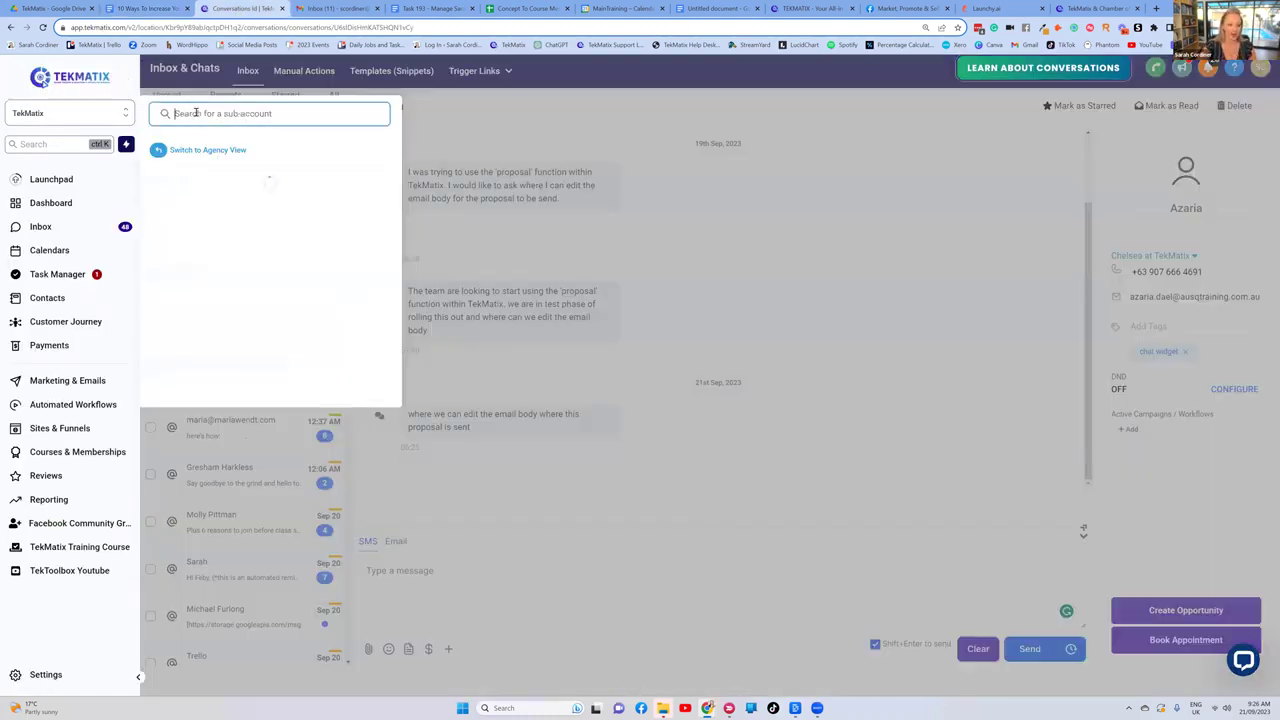
type("tek")
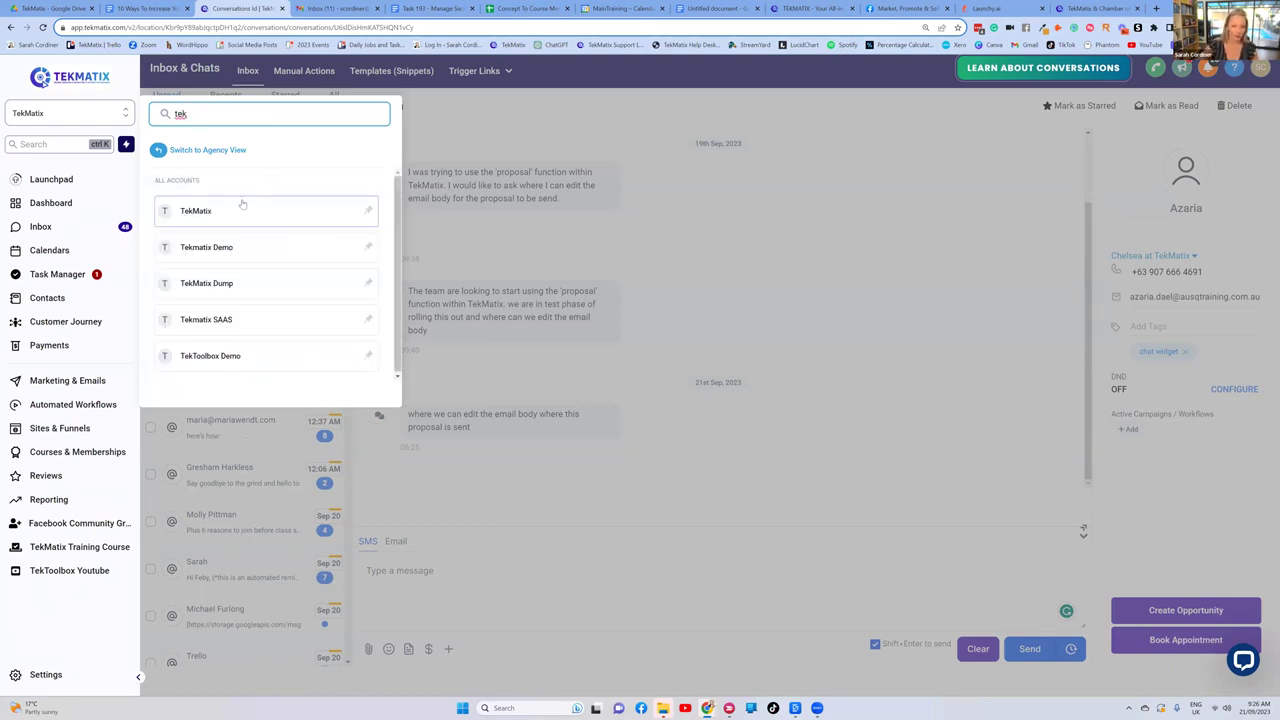
left_click(267, 357)
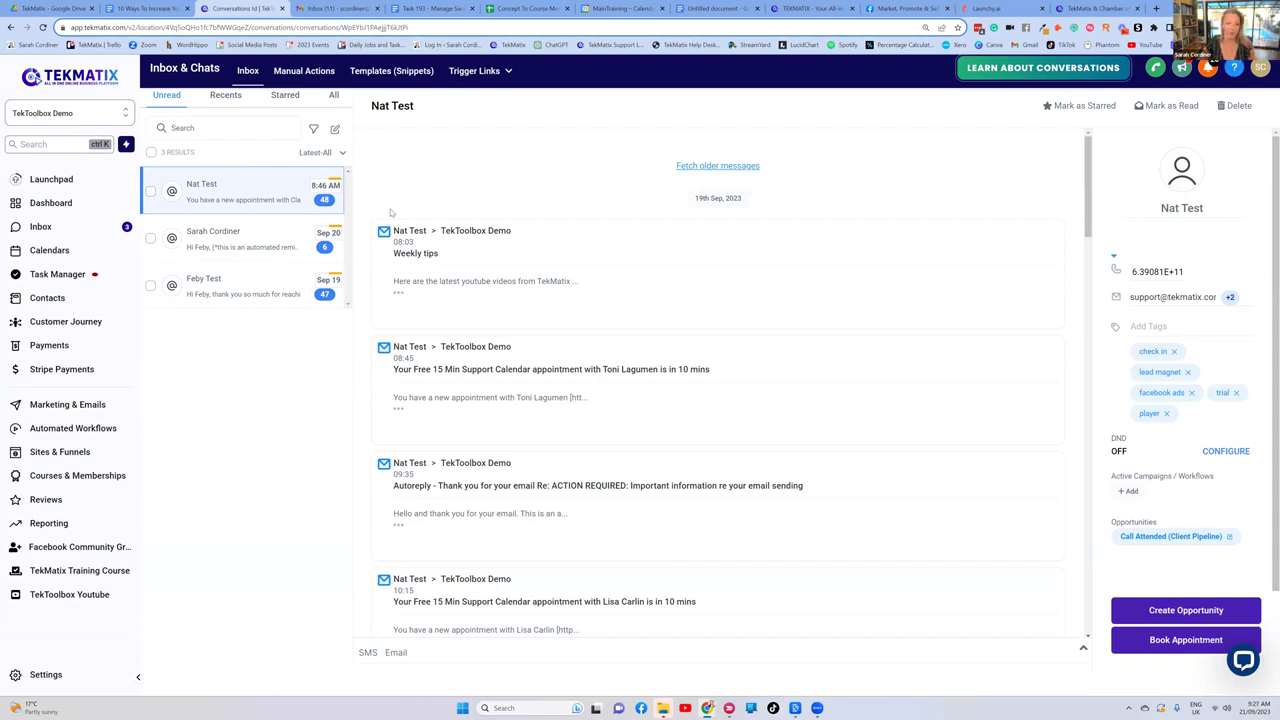
Step: Open the dashboard and examine the opportunity status, opportunity value, conversion rate, funnel and stage distribution charts
left_click(52, 180)
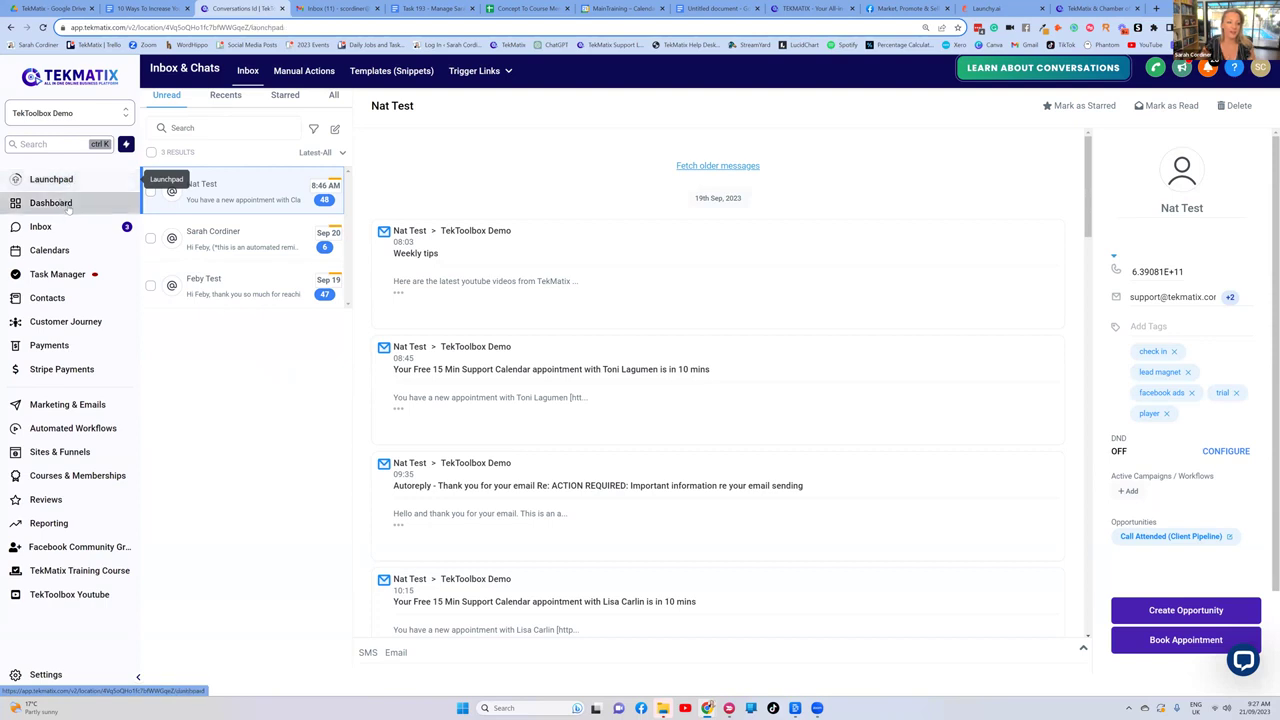
left_click(50, 203)
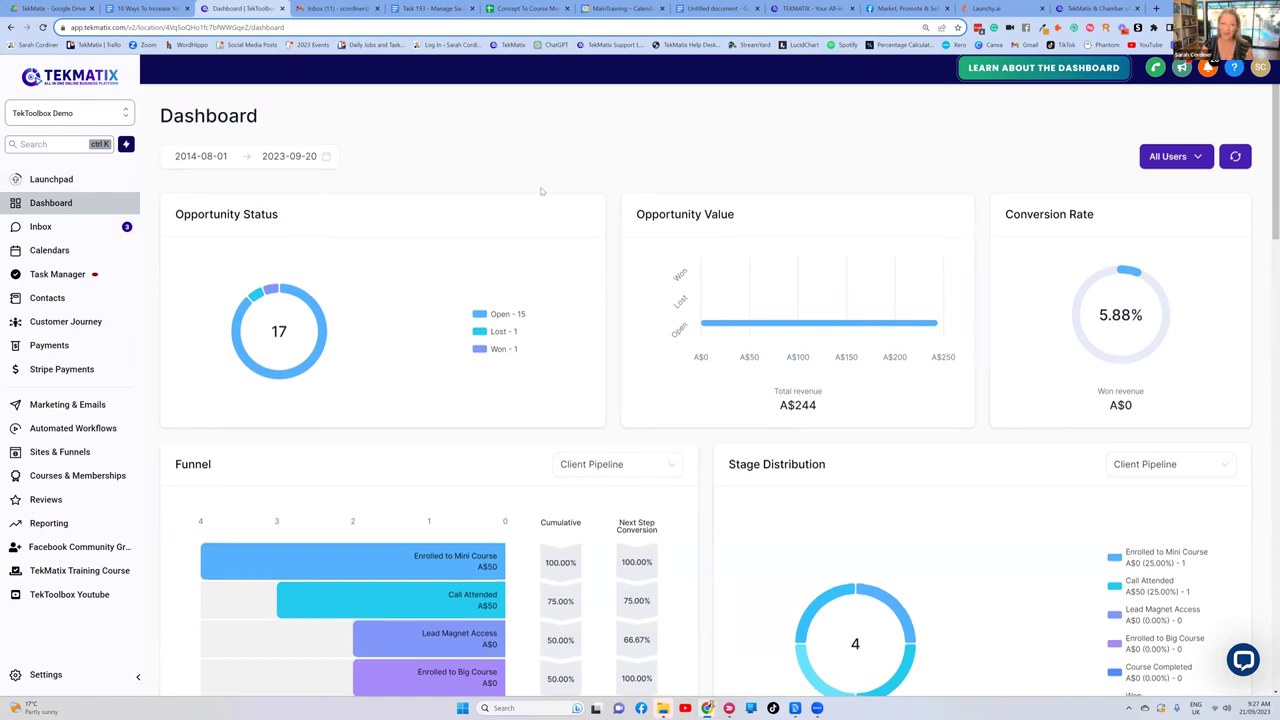
scroll(541, 191, "down", 1)
scroll(541, 191, "up", 1)
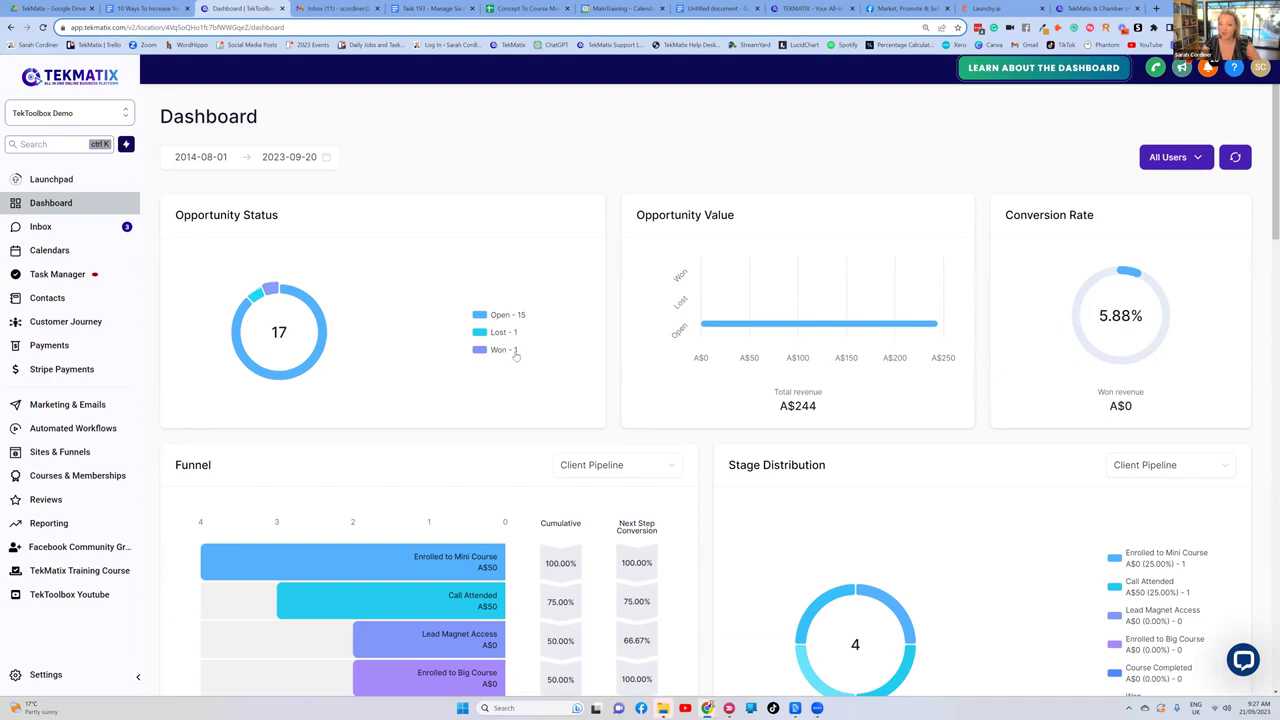
scroll(480, 360, "down", 3)
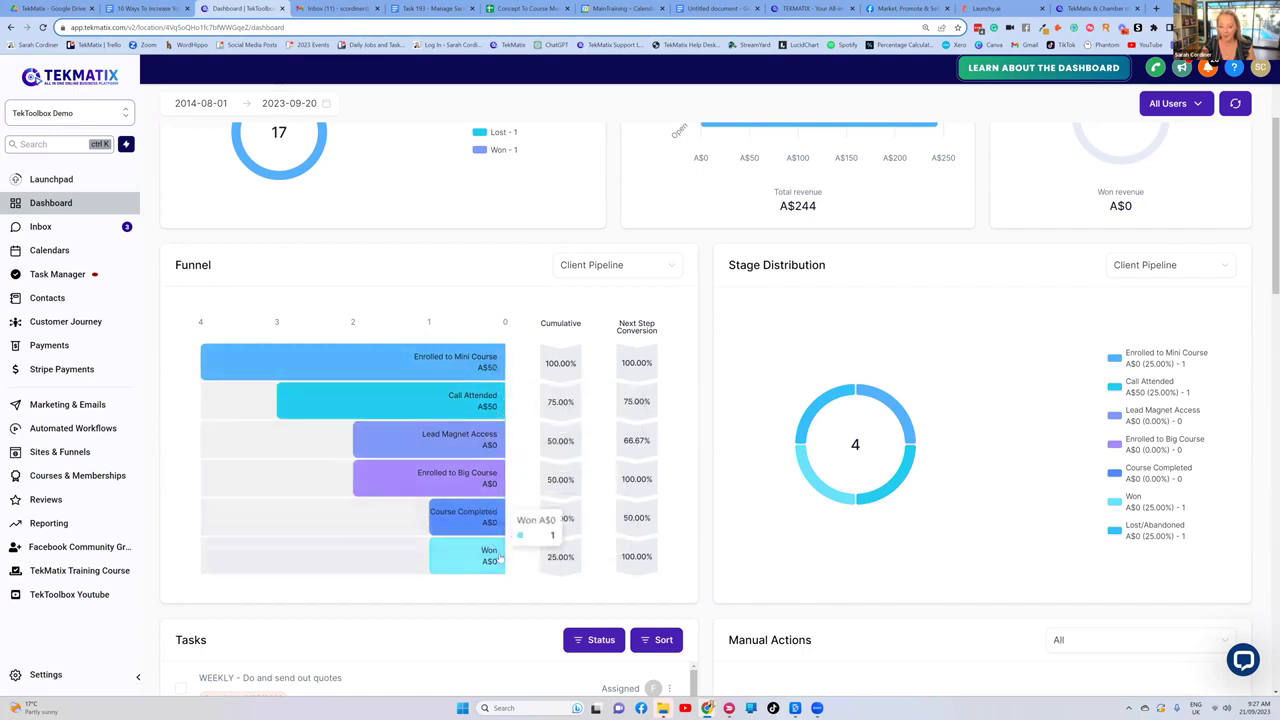
scroll(748, 404, "down", 1)
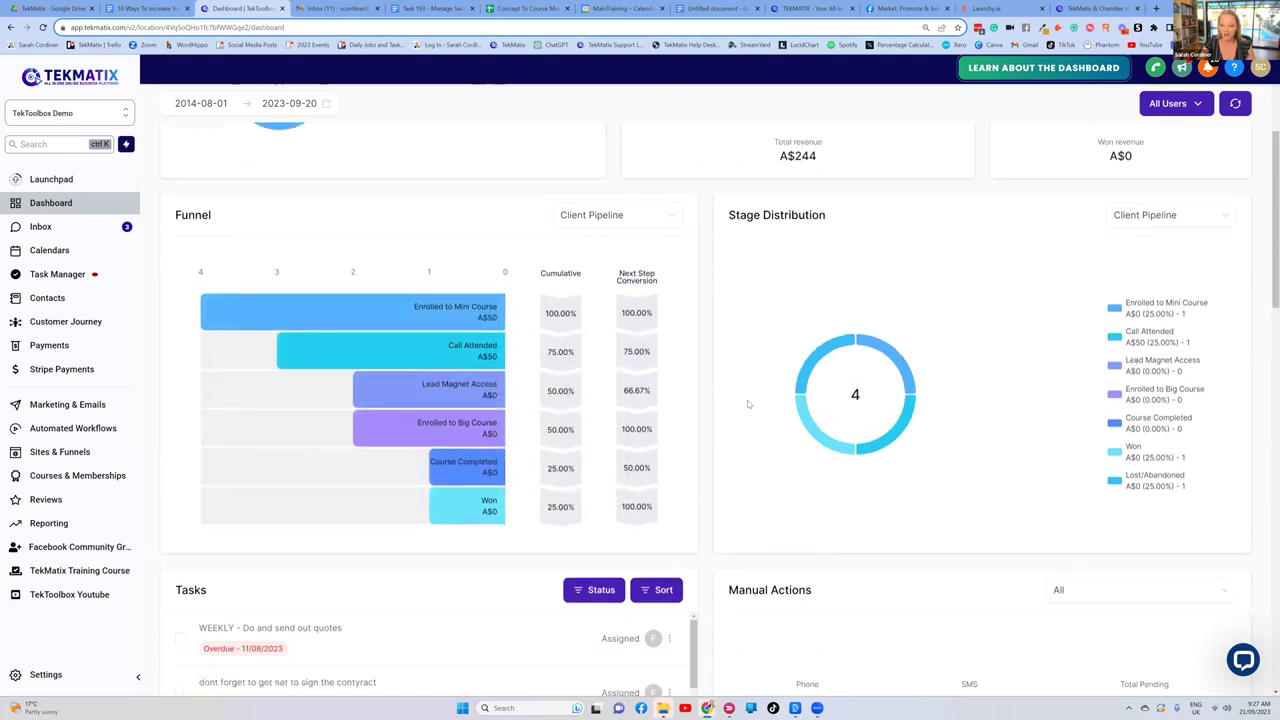
Step: Examine the dashboard's Tasks list and Manual Actions, with a brief look at the reports beneath them
scroll(915, 445, "down", 4)
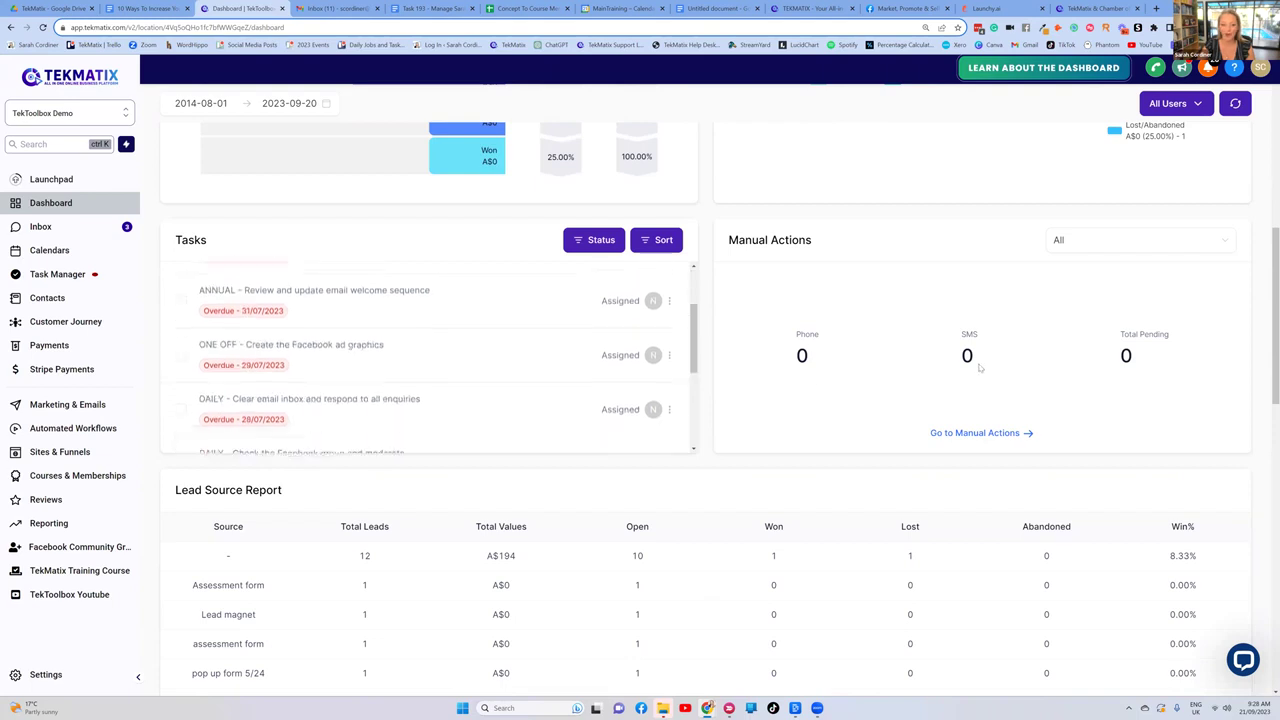
scroll(979, 368, "down", 3)
scroll(872, 360, "up", 2)
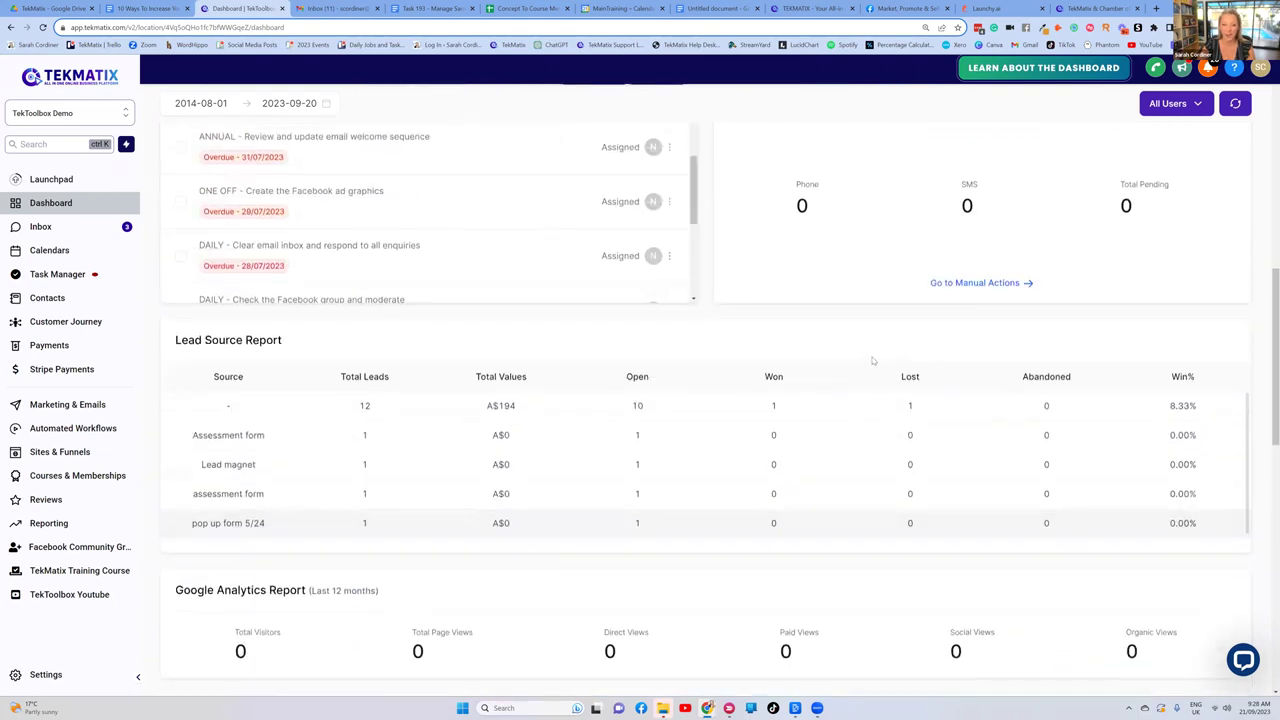
scroll(872, 360, "up", 4)
scroll(873, 343, "down", 2)
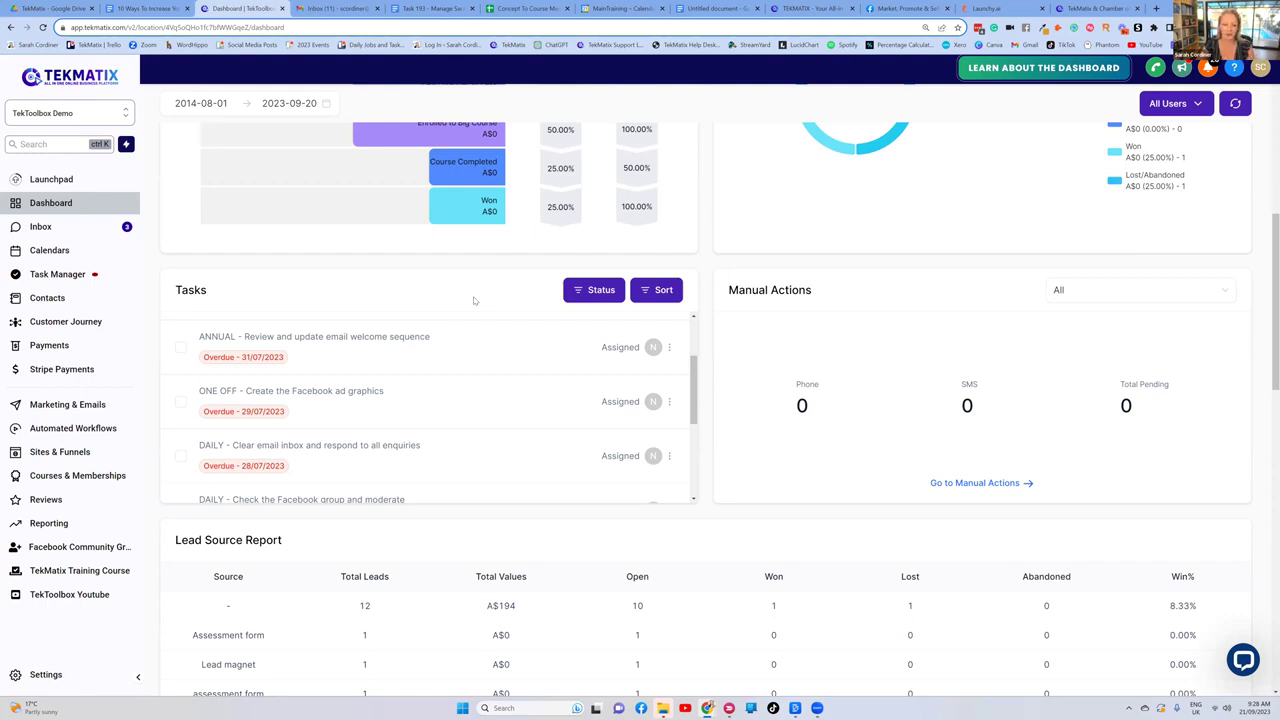
scroll(472, 320, "down", 1)
scroll(466, 380, "up", 1)
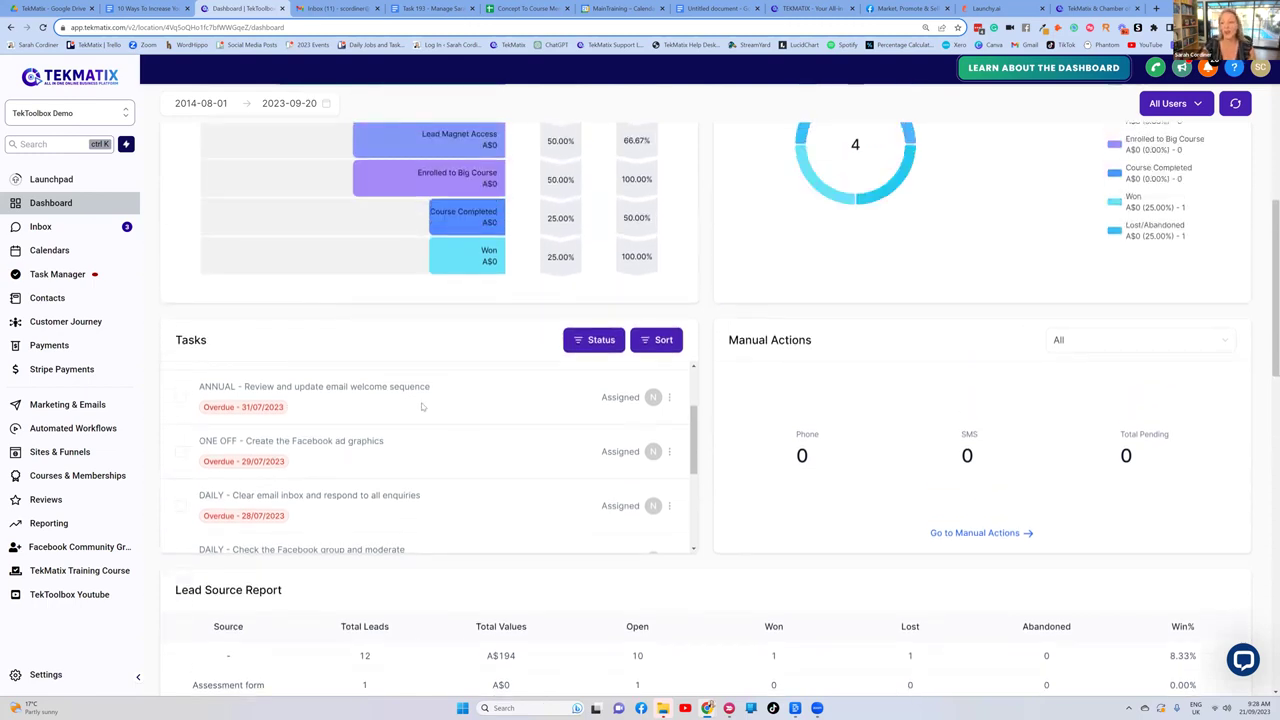
scroll(358, 378, "down", 1)
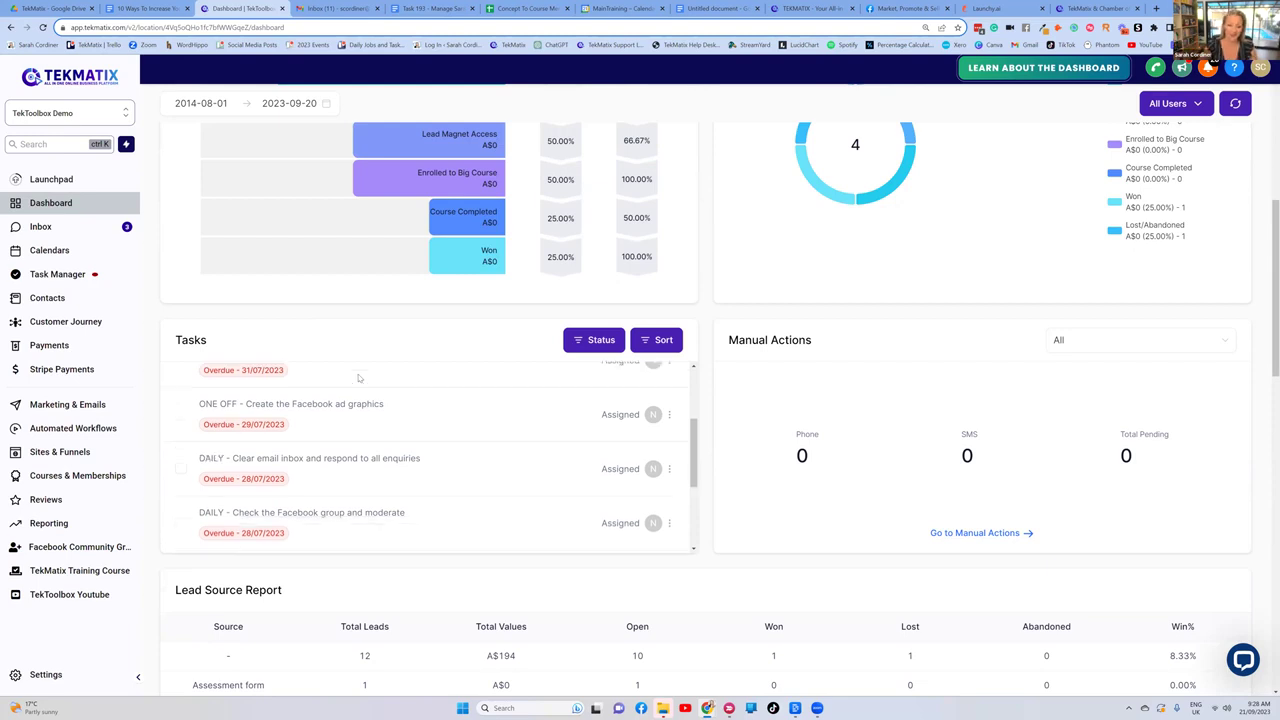
scroll(480, 390, "down", 3)
scroll(591, 408, "up", 1)
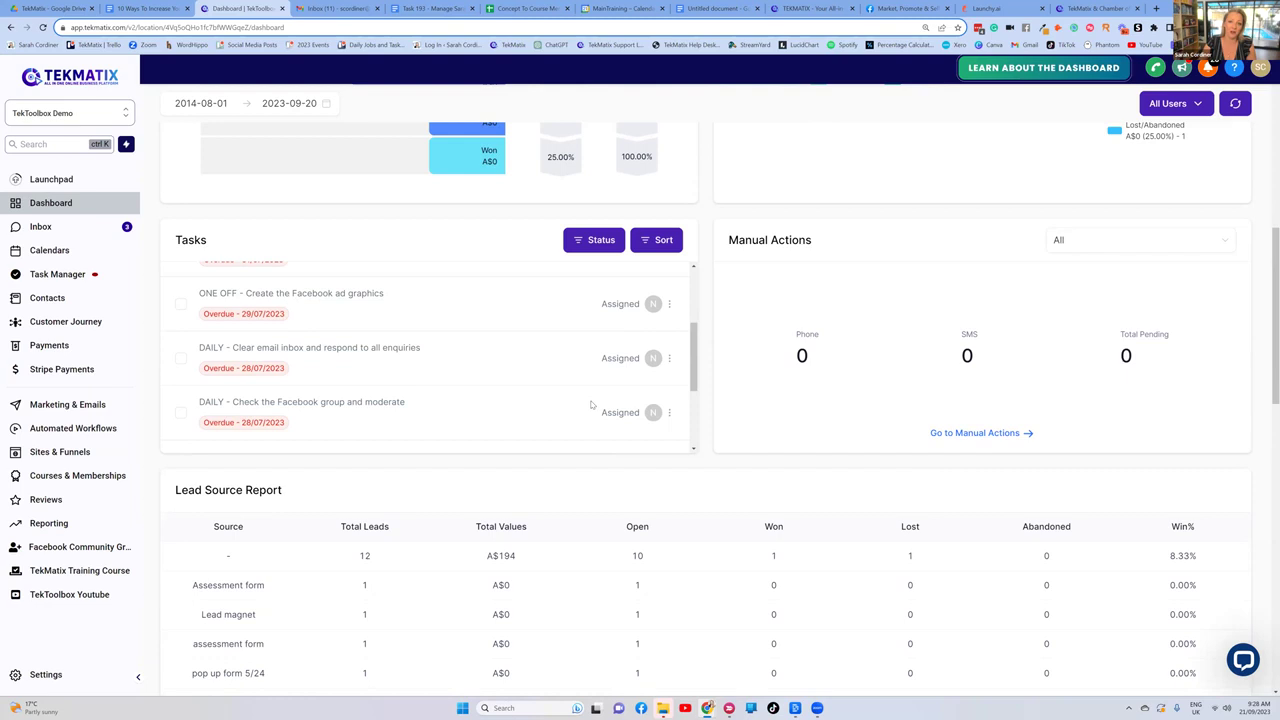
Step: Examine the Lead Source Report on the dashboard for where the leads come from
scroll(591, 404, "down", 4)
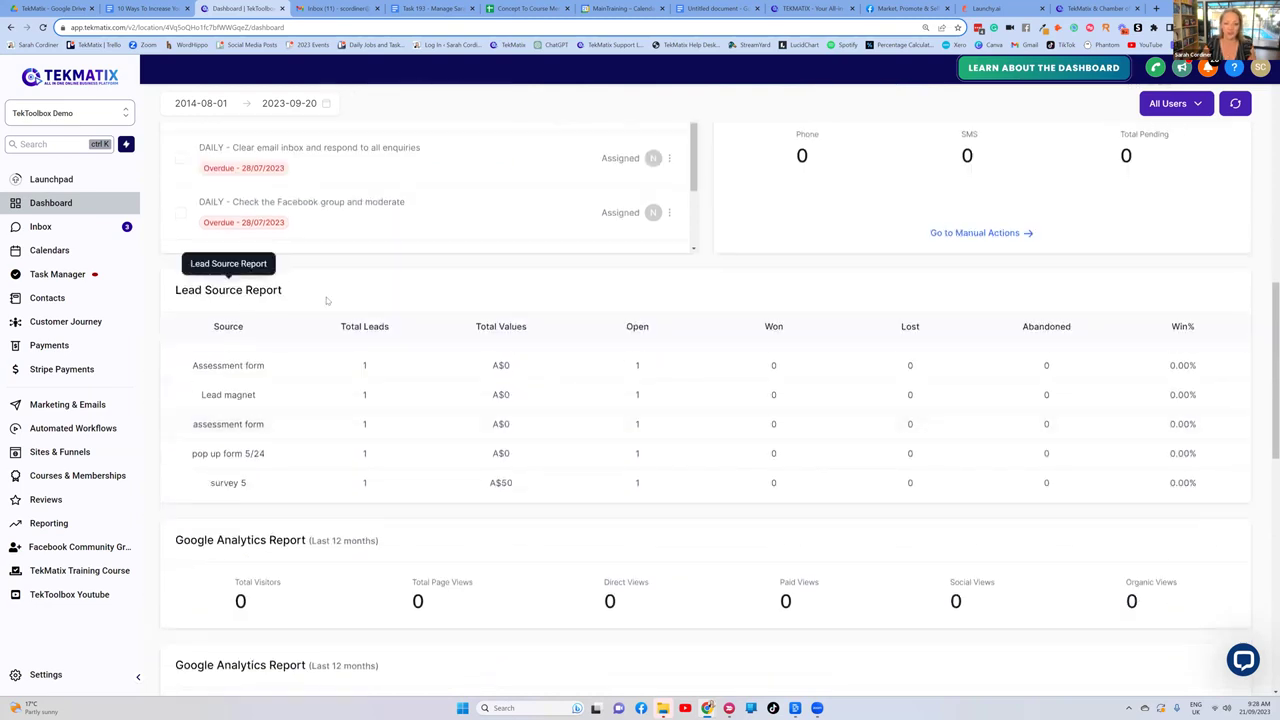
scroll(623, 491, "up", 4)
scroll(874, 395, "down", 3)
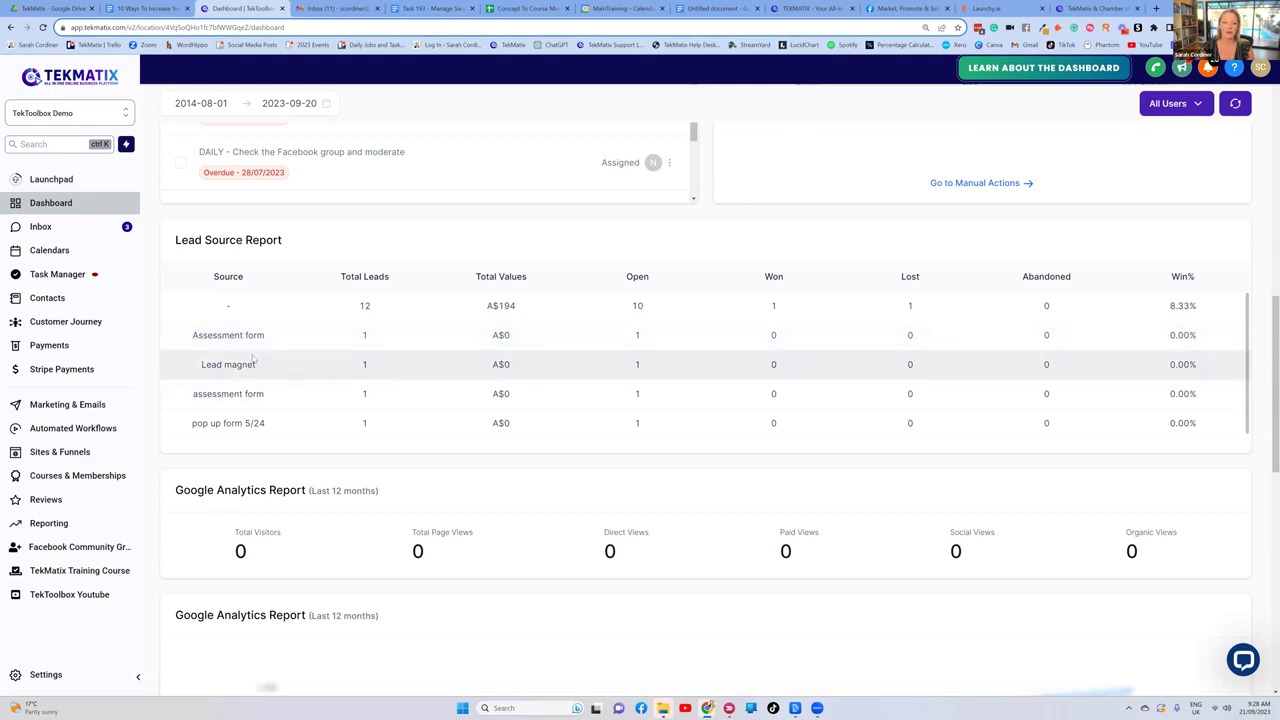
scroll(330, 400, "up", 1)
scroll(390, 401, "down", 1)
scroll(390, 401, "down", 2)
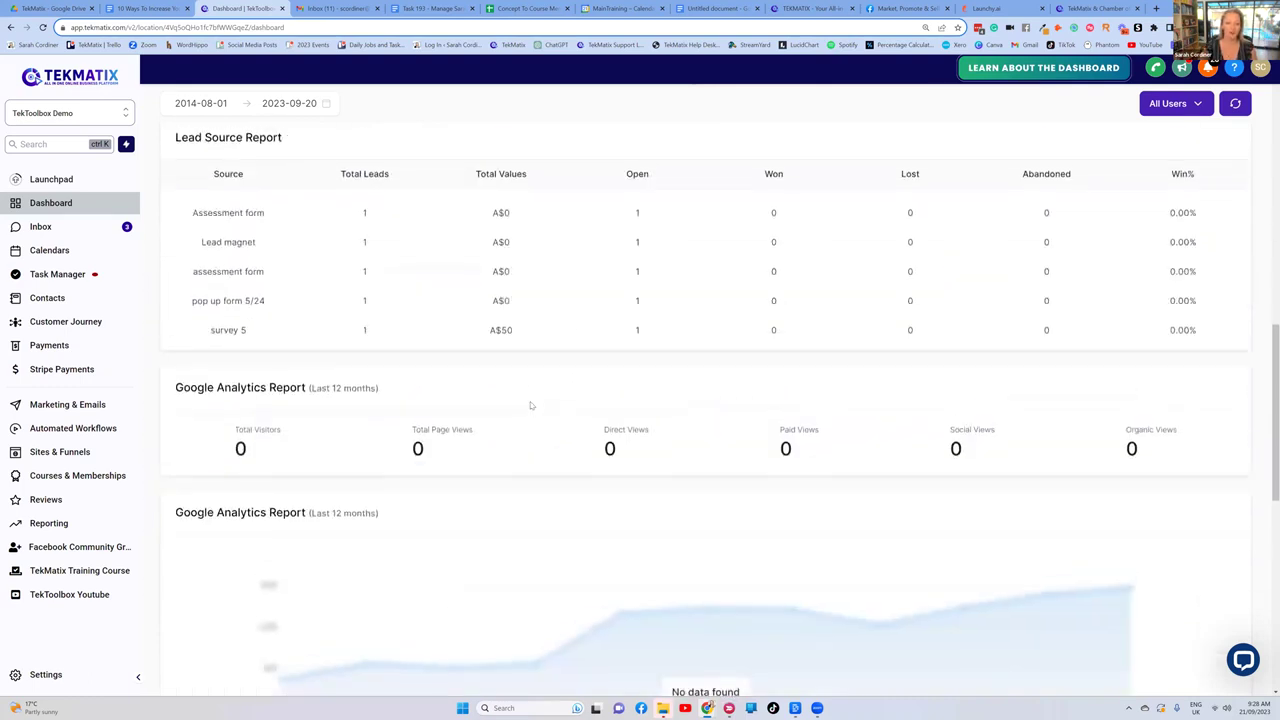
Step: Review the Google Analytics, Google Business Profile, Facebook Ads and Google Ads reports, and return to the opportunity overview
scroll(534, 400, "down", 4)
scroll(534, 400, "down", 3)
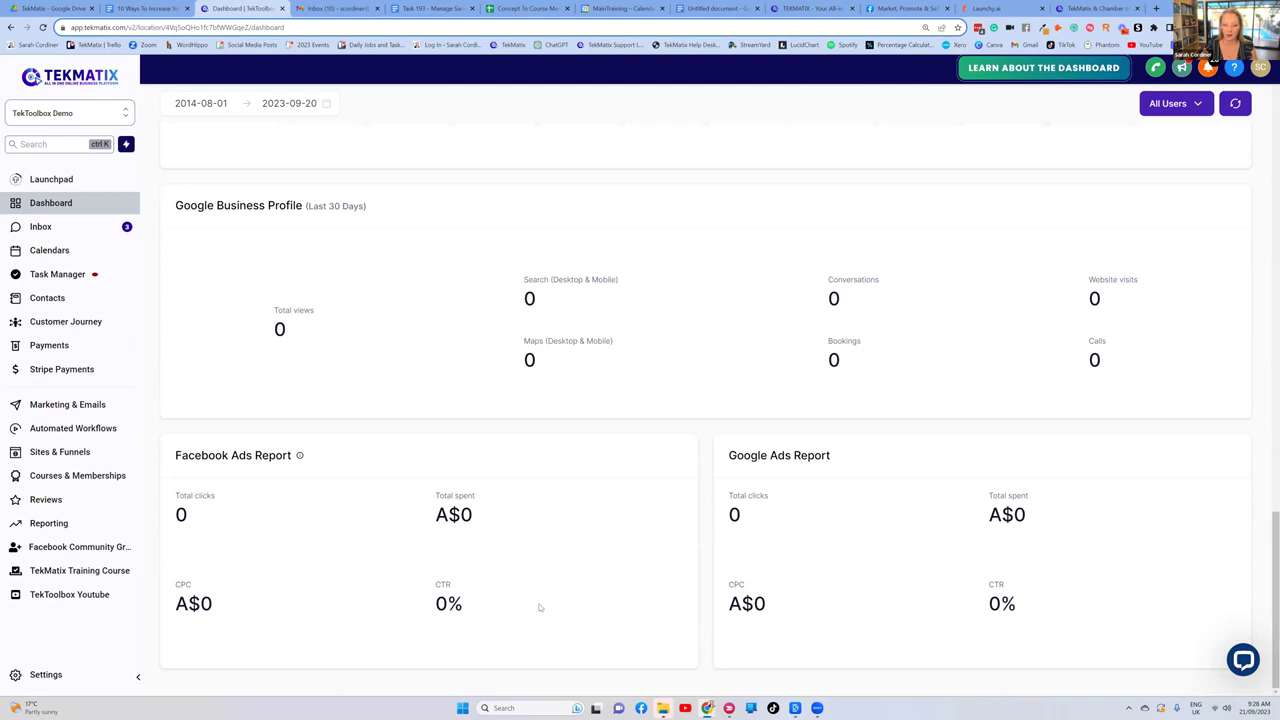
scroll(666, 449, "up", 7)
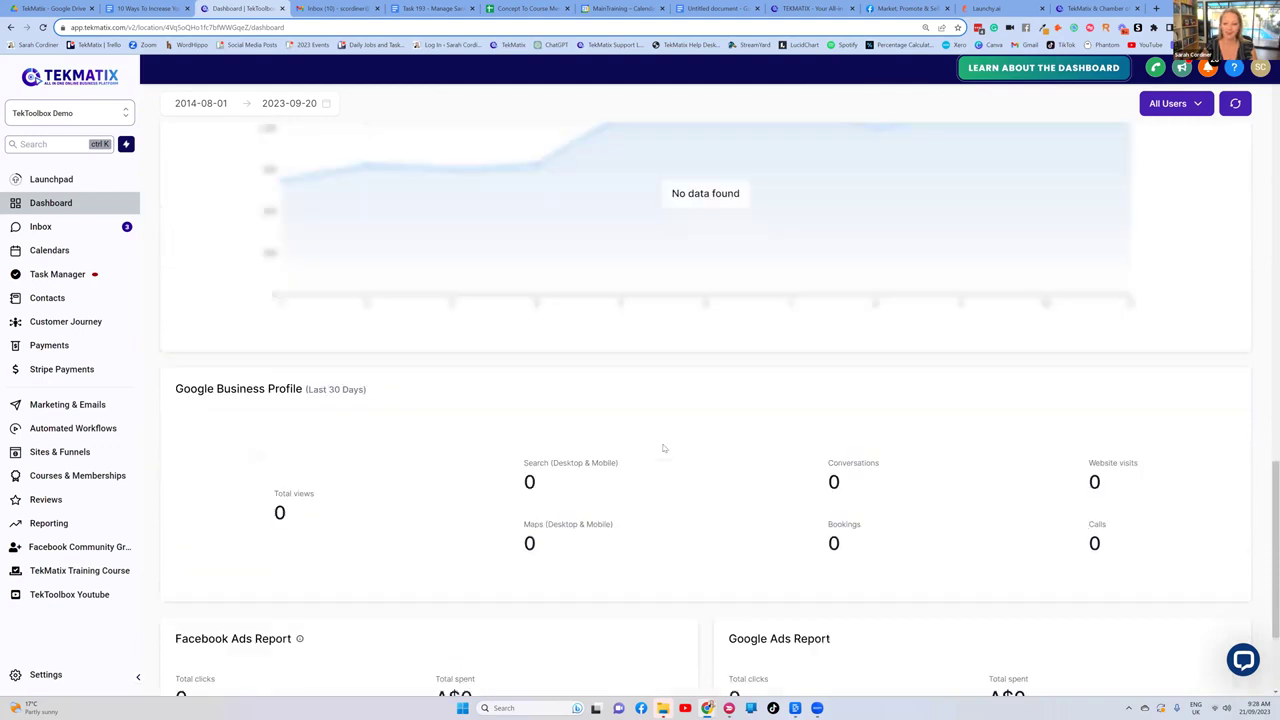
scroll(486, 202, "up", 8)
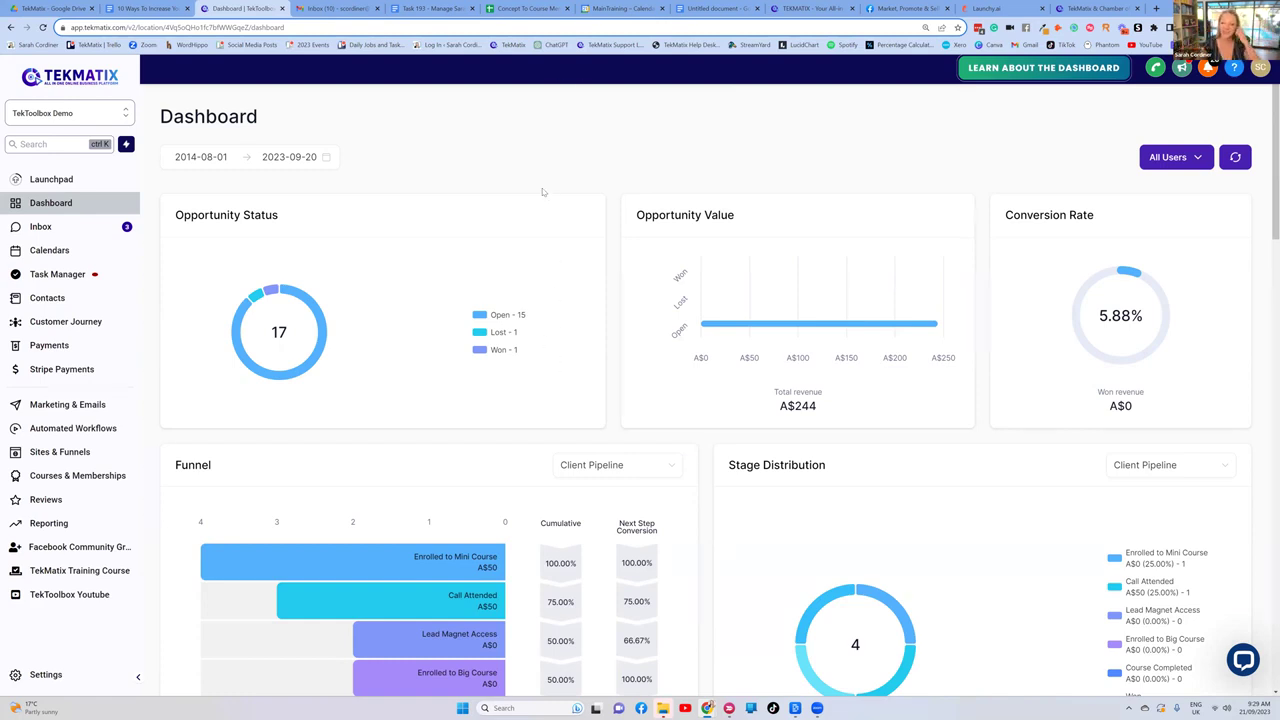
scroll(575, 290, "down", 3)
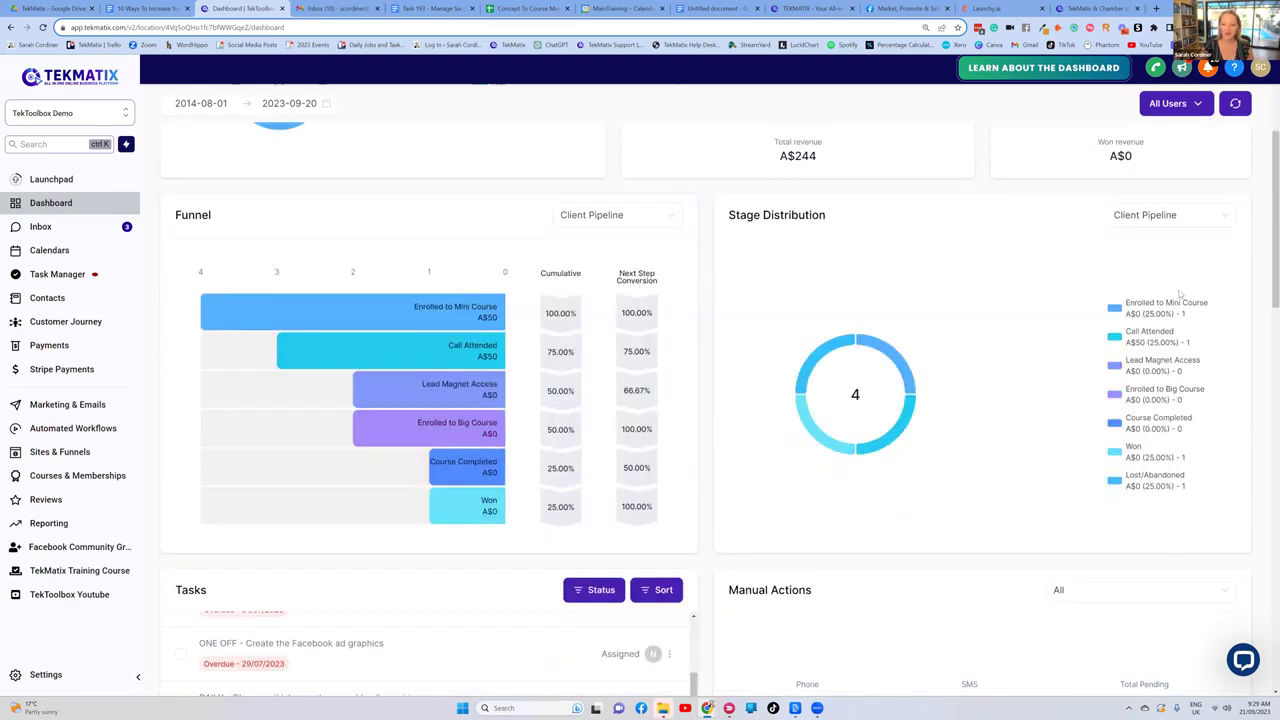
scroll(560, 330, "up", 3)
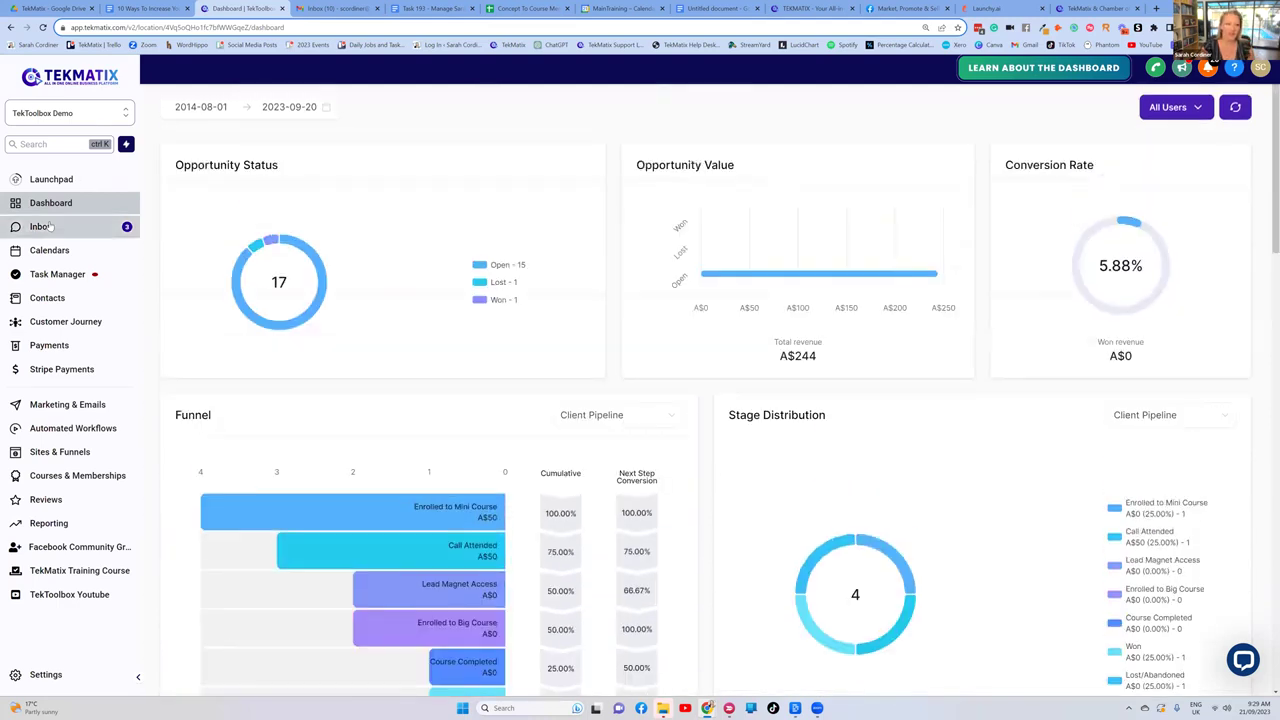
Step: Open the inbox and look through the message history of the first unread conversation
left_click(50, 228)
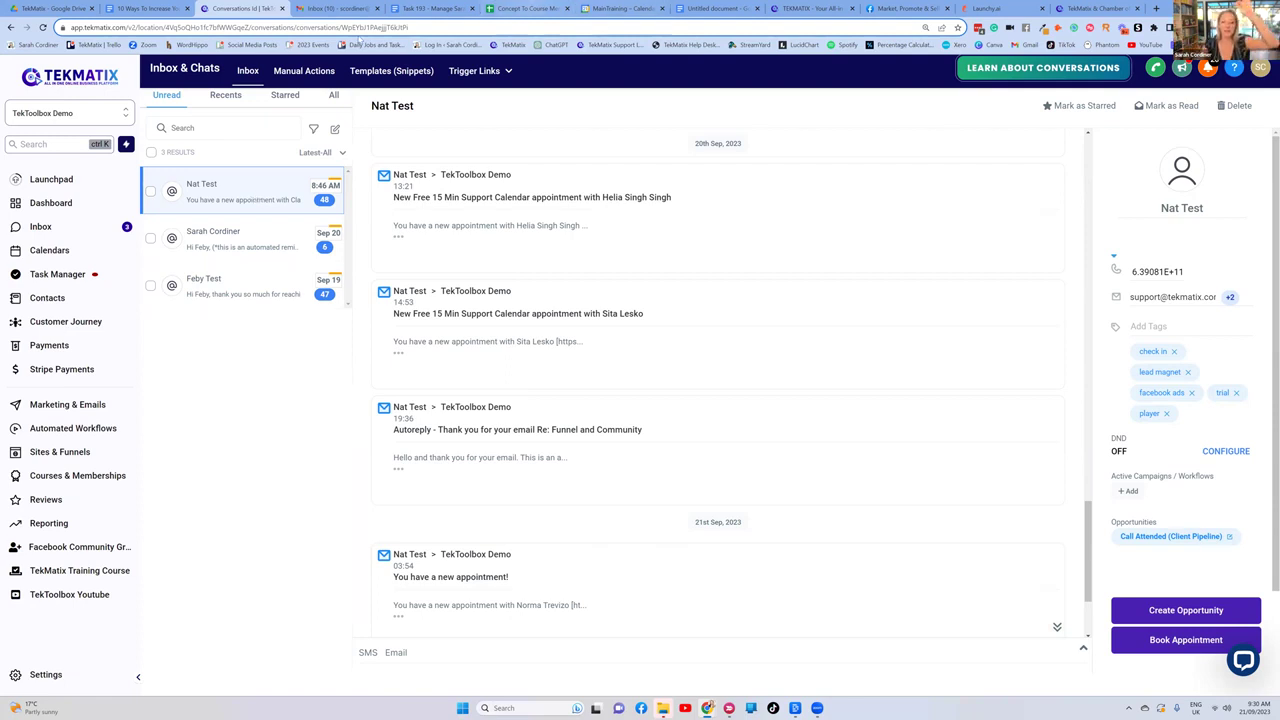
scroll(615, 270, "up", 5)
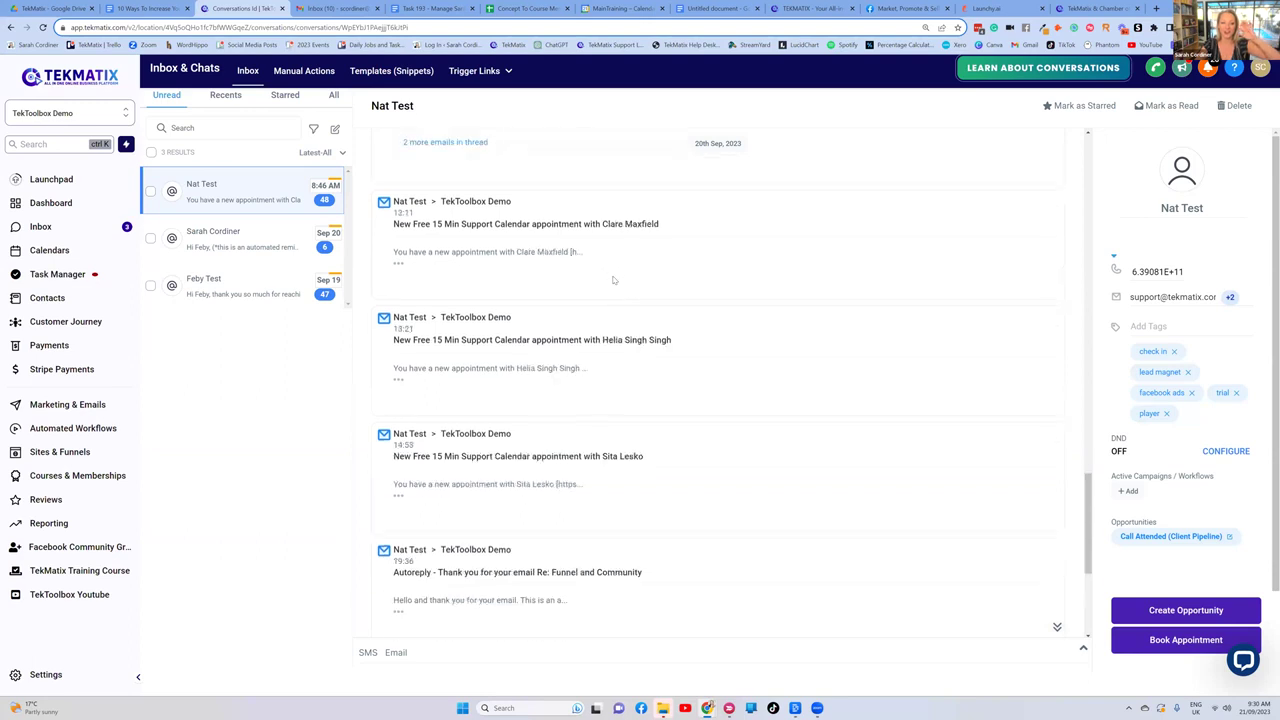
scroll(616, 259, "up", 5)
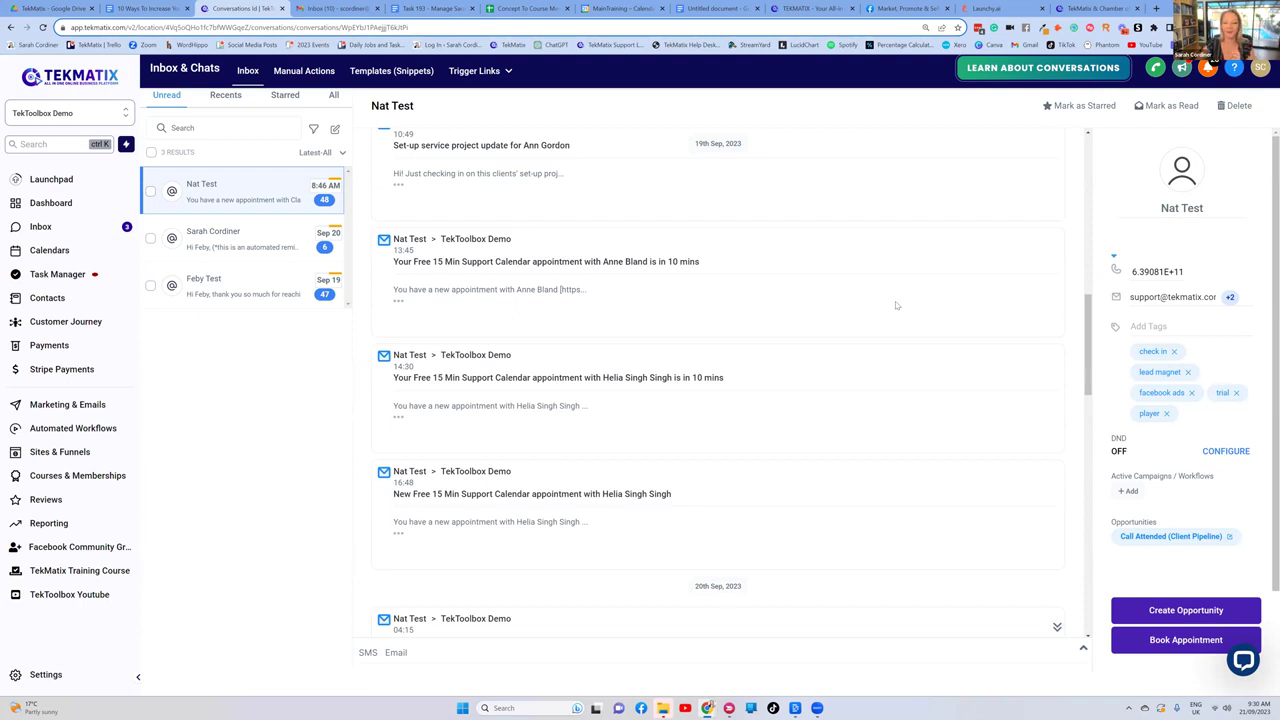
scroll(891, 306, "up", 3)
scroll(885, 305, "up", 5)
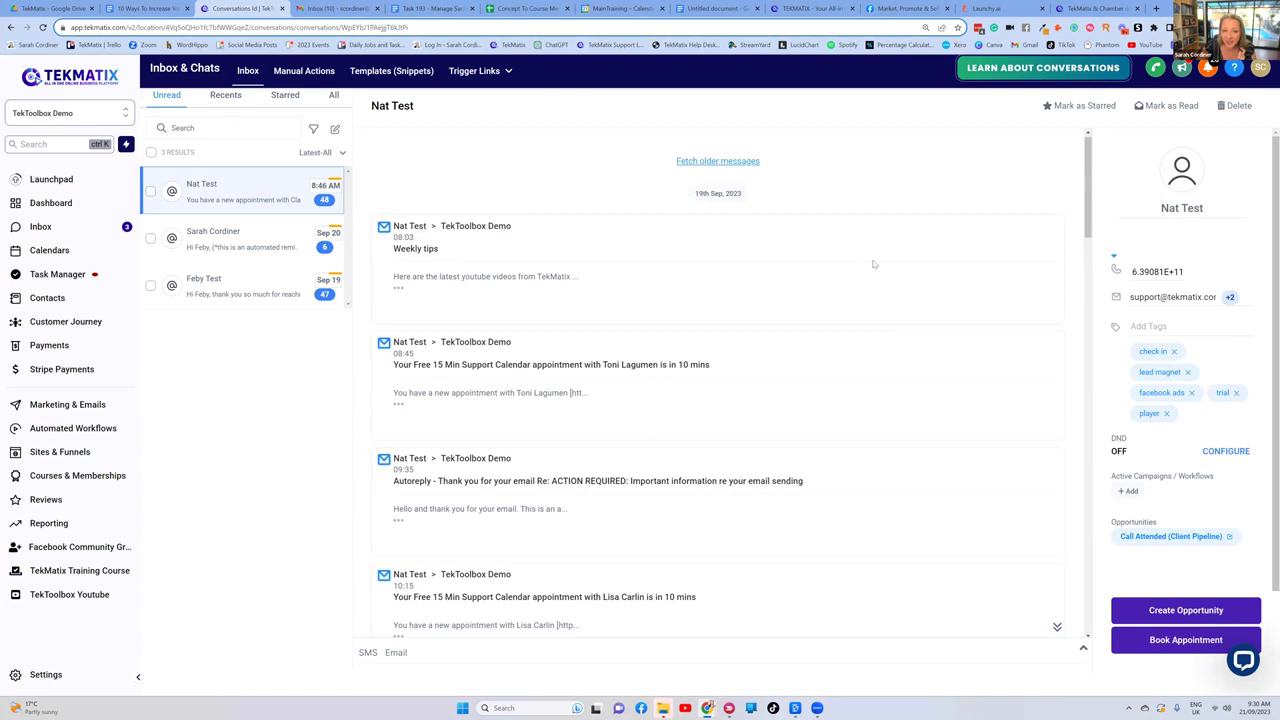
scroll(880, 306, "down", 6)
scroll(875, 307, "down", 4)
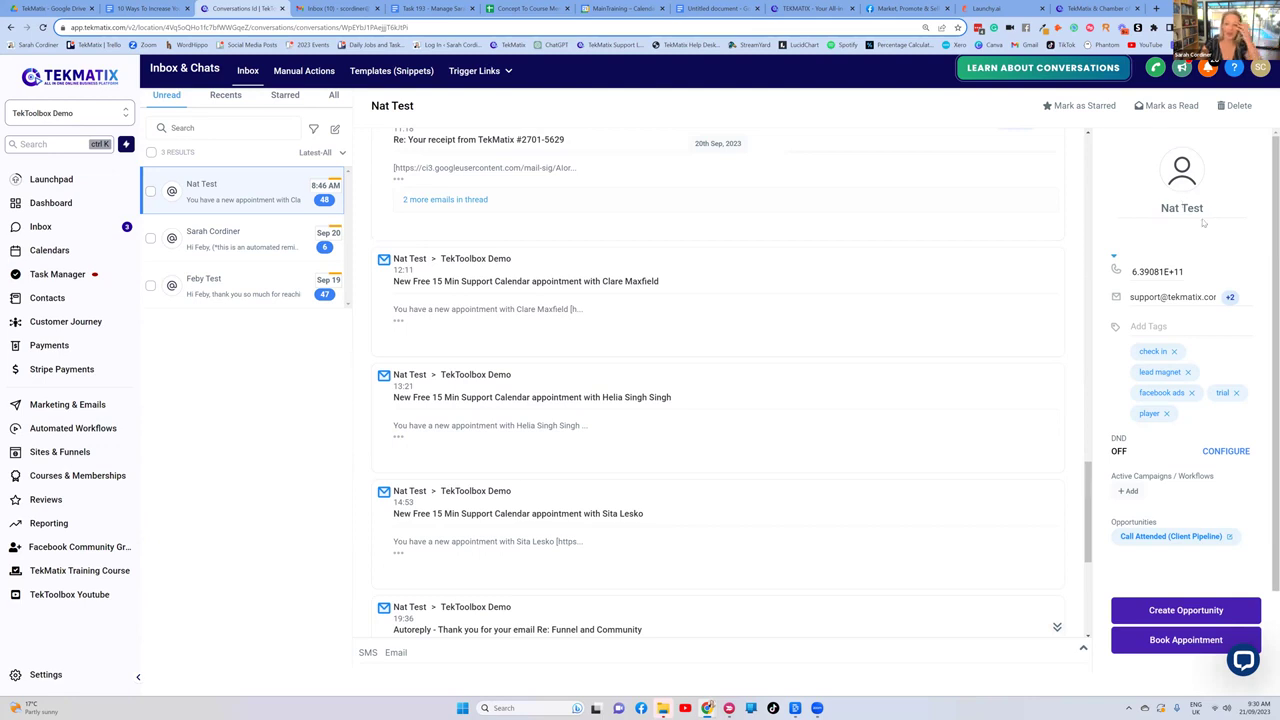
scroll(670, 270, "up", 12)
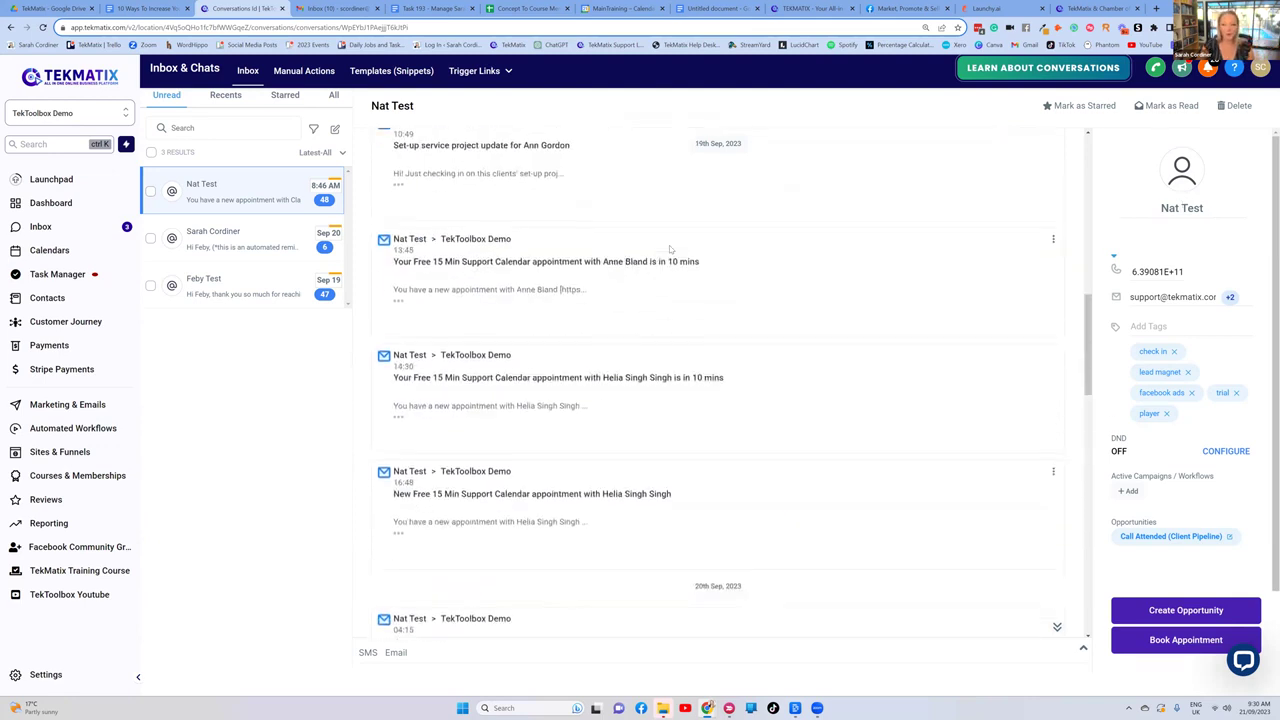
scroll(667, 246, "down", 5)
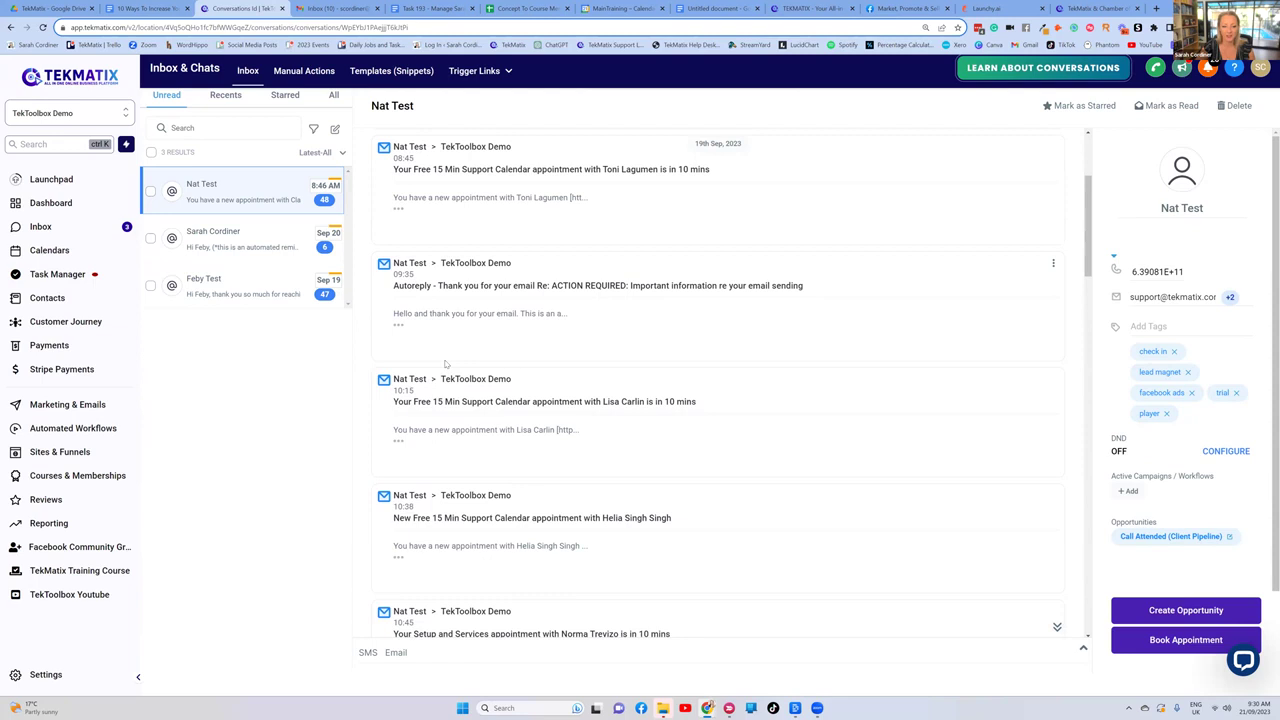
scroll(483, 300, "down", 8)
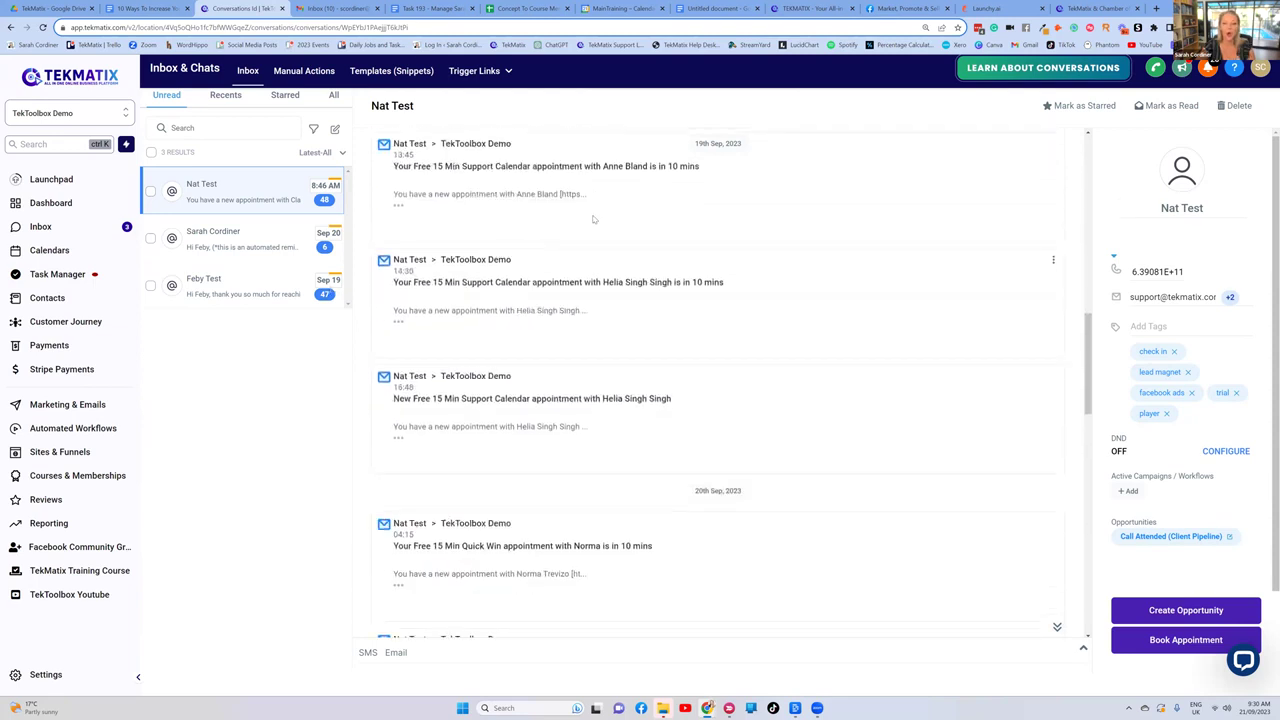
scroll(560, 368, "down", 4)
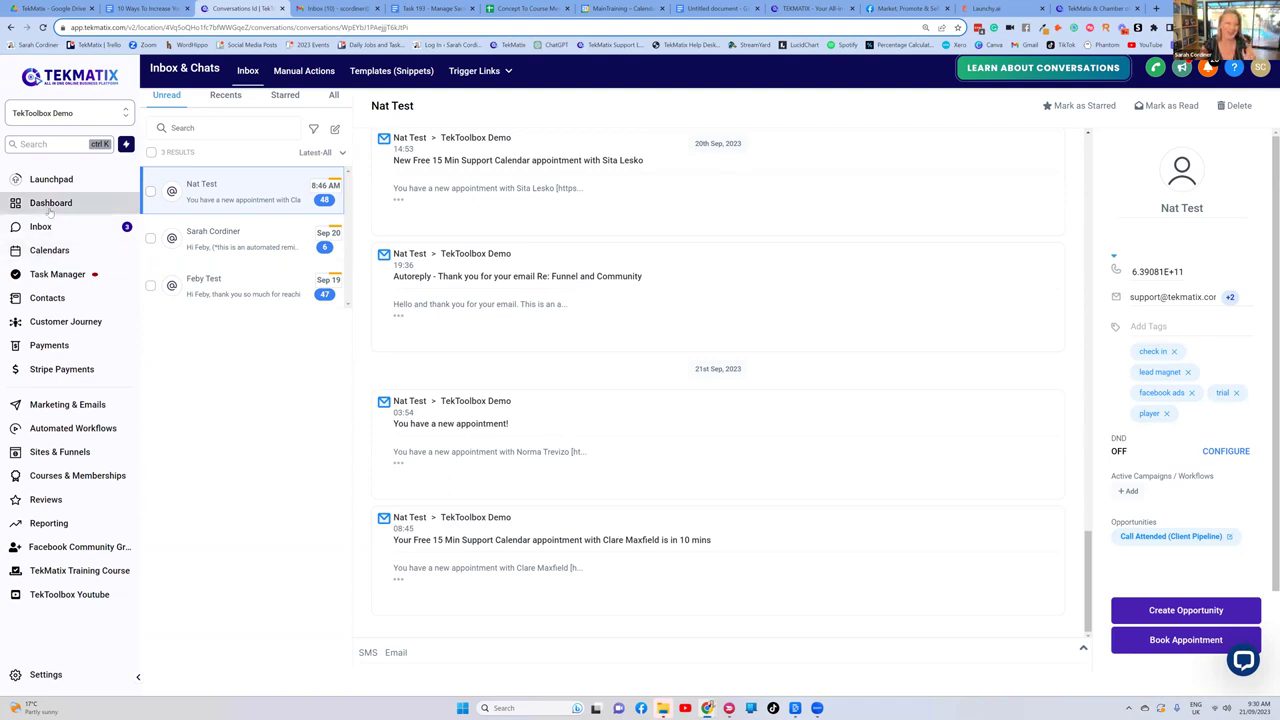
Step: Open the calendars and display the list of booked appointments
left_click(54, 258)
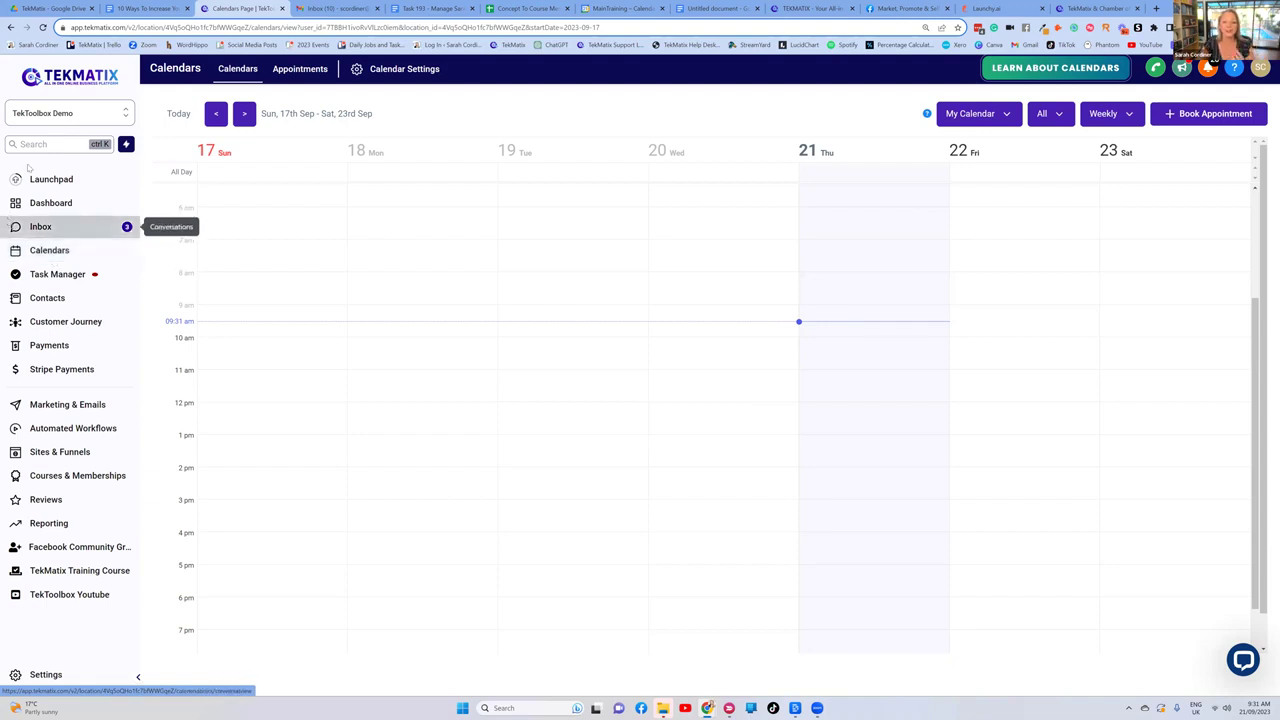
left_click(298, 72)
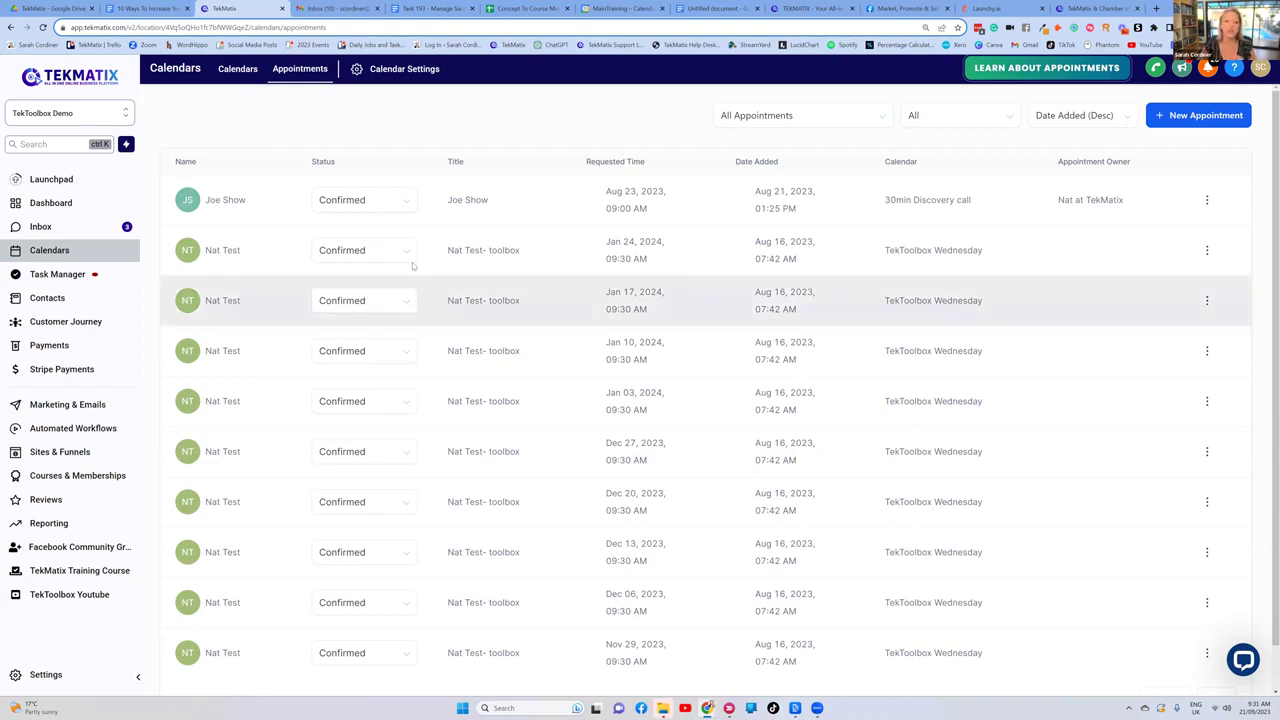
Step: Look over the appointments list, view the form for booking a new appointment, and close it without booking
scroll(520, 290, "down", 1)
scroll(536, 291, "up", 1)
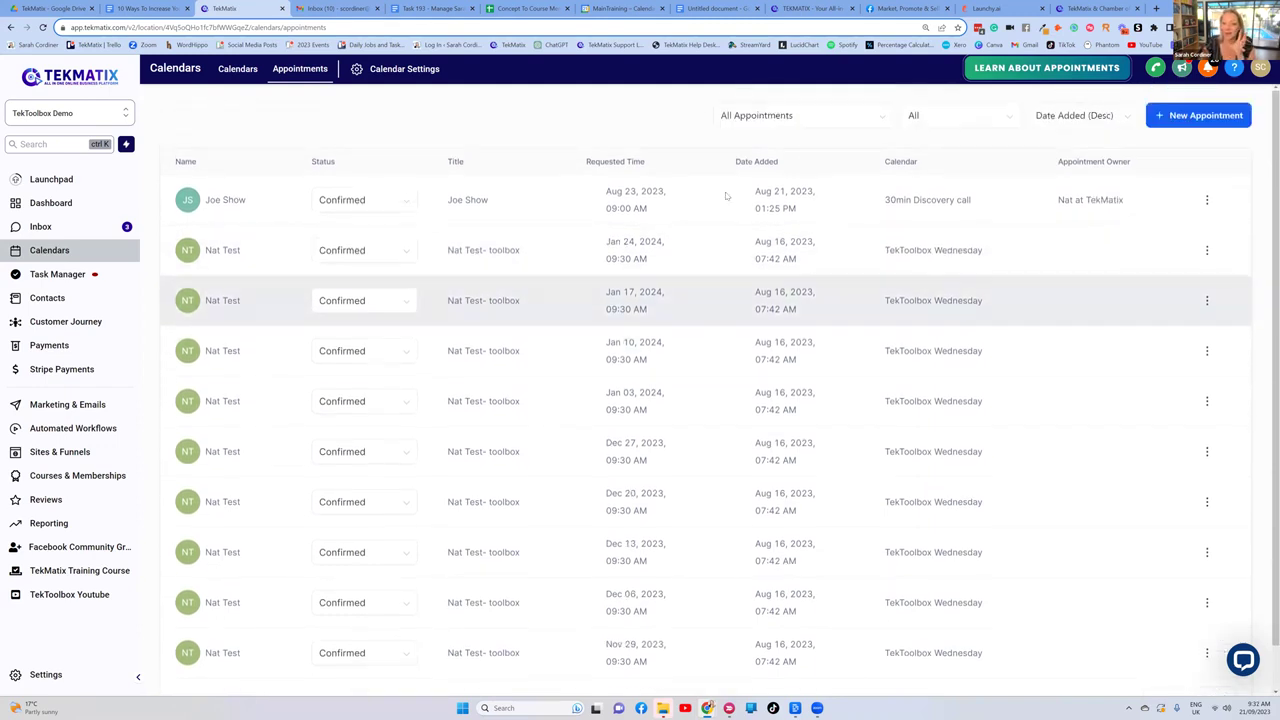
left_click(1205, 117)
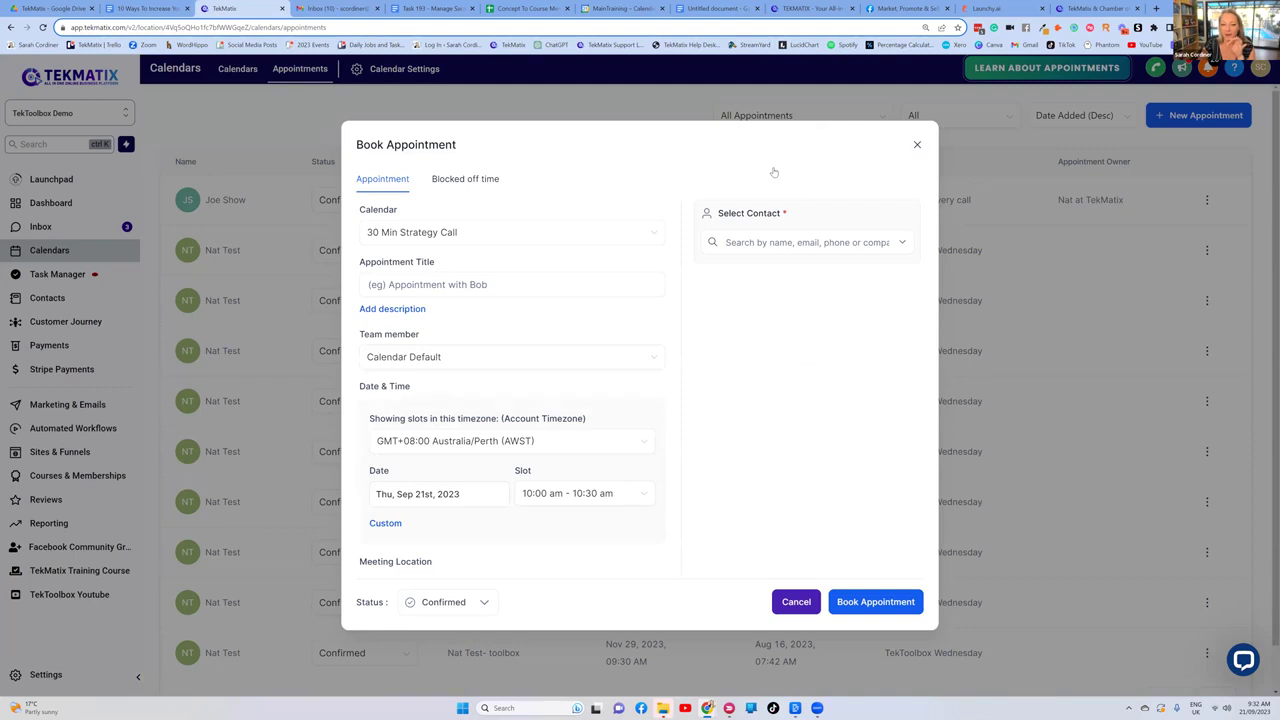
key("Escape")
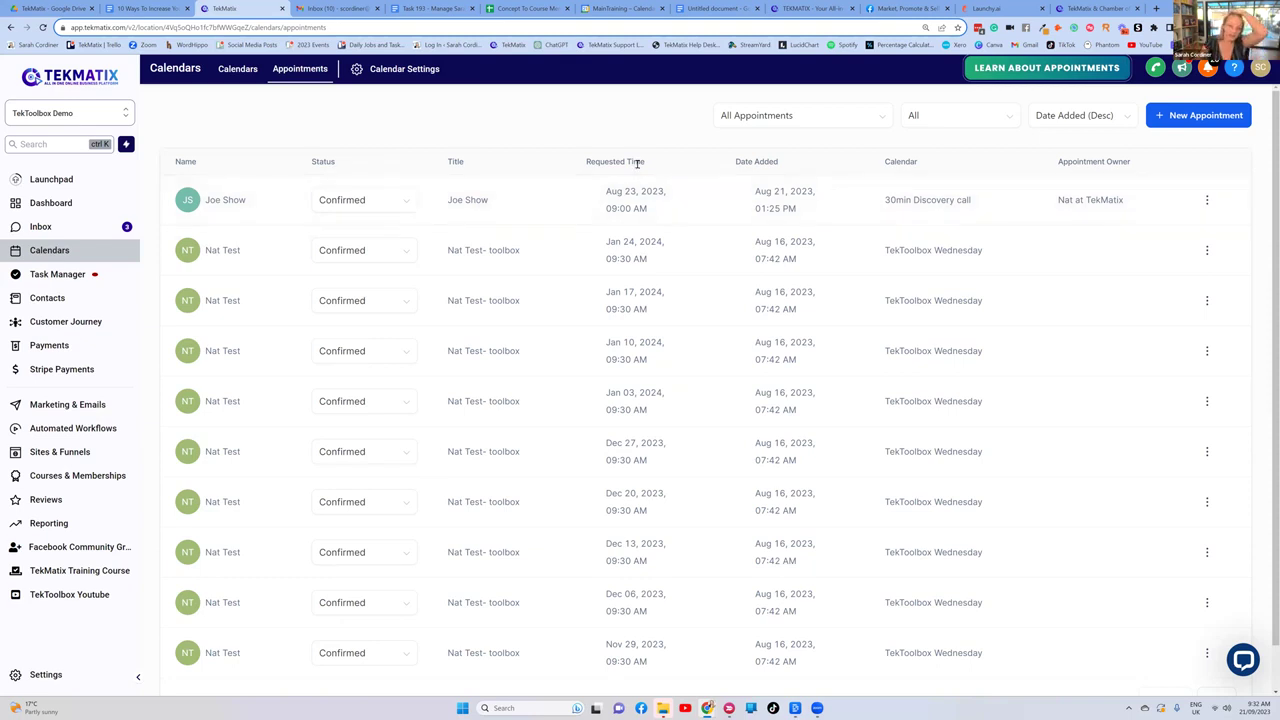
Step: Switch to the TekMatix public website, open its book-a-call page and display a Tekspert's 60-minute booking calendar
left_click(818, 10)
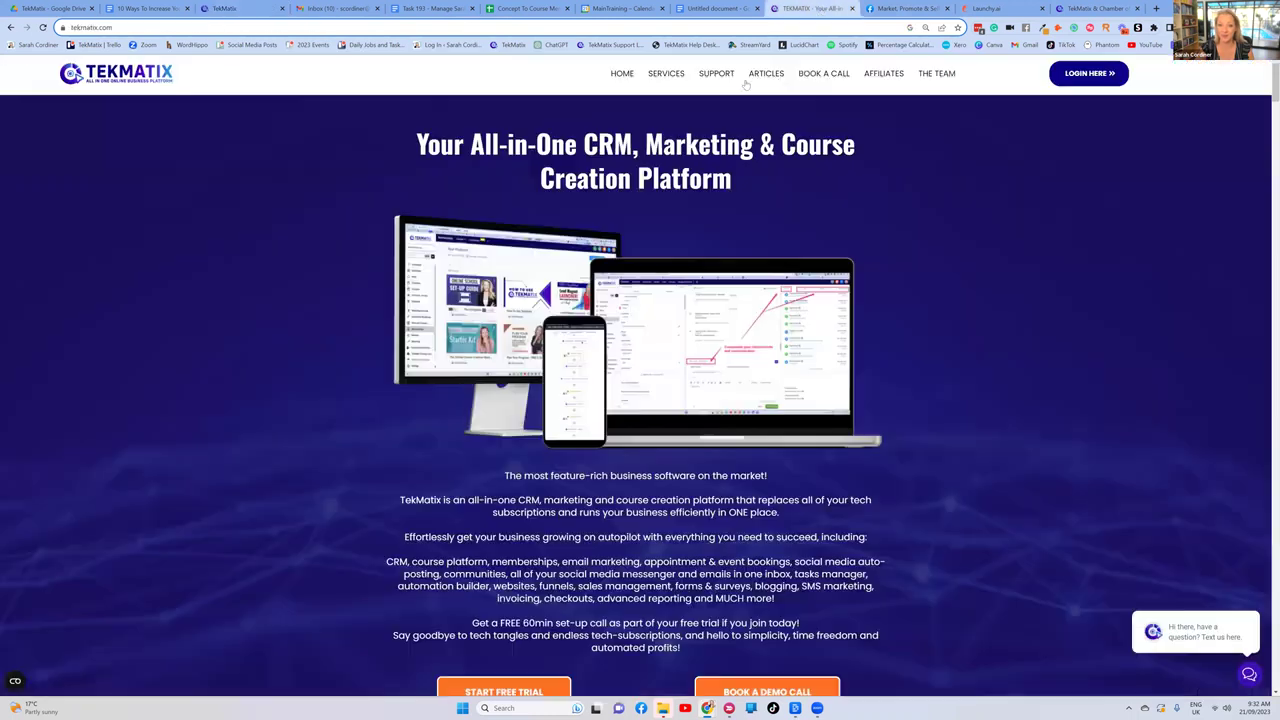
left_click(836, 82)
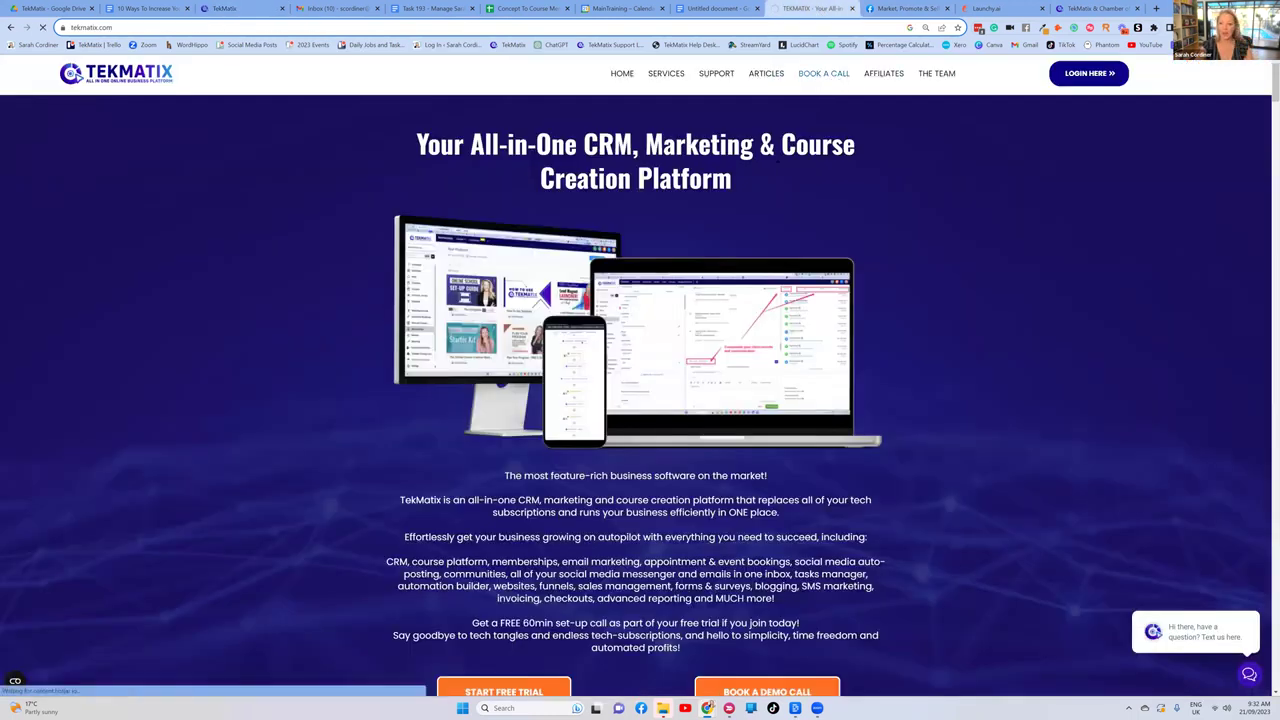
scroll(920, 425, "down", 5)
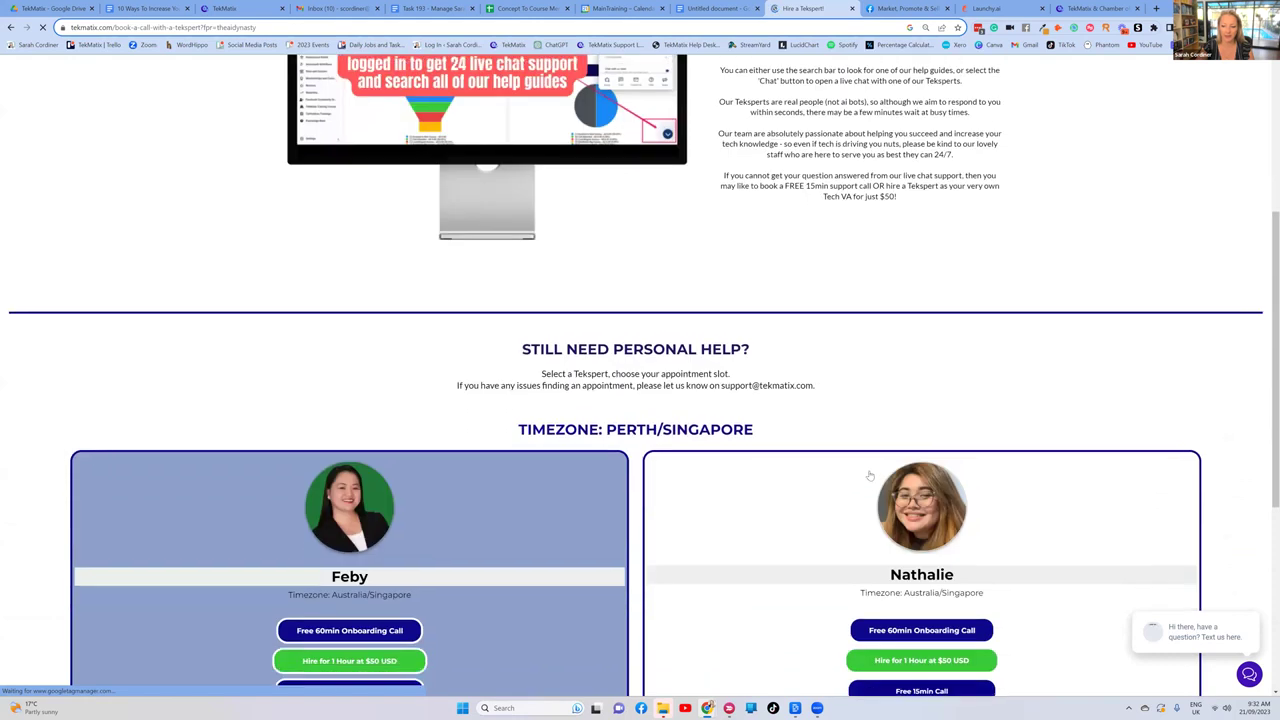
left_click(914, 429)
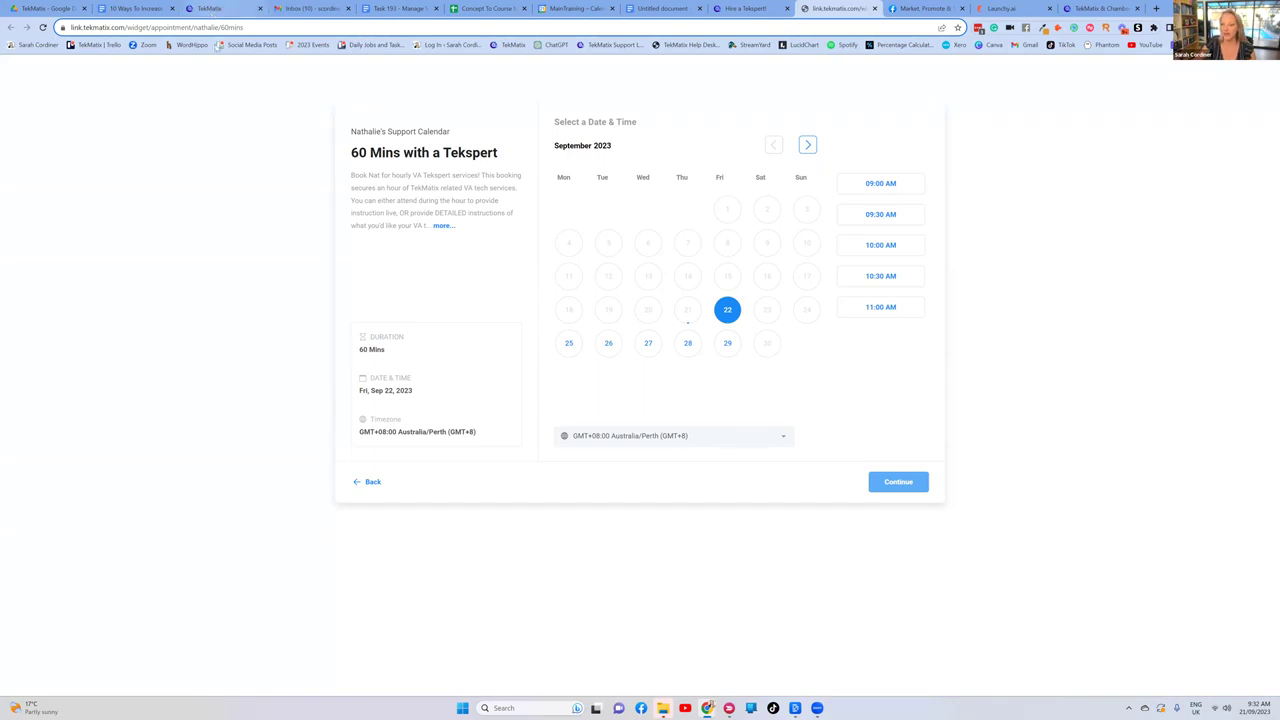
Step: Return to the TekToolbox Demo account, review the calendars listed in the calendar settings, and go back to the appointments
left_click(212, 8)
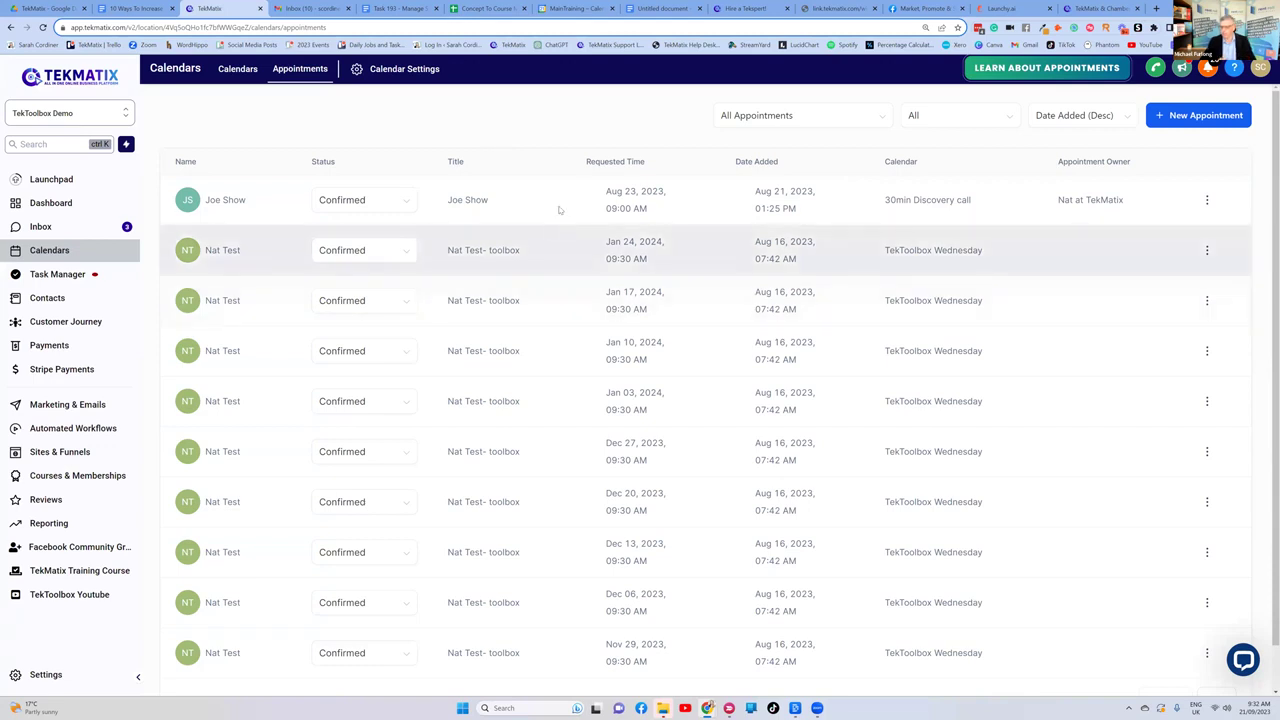
left_click(391, 72)
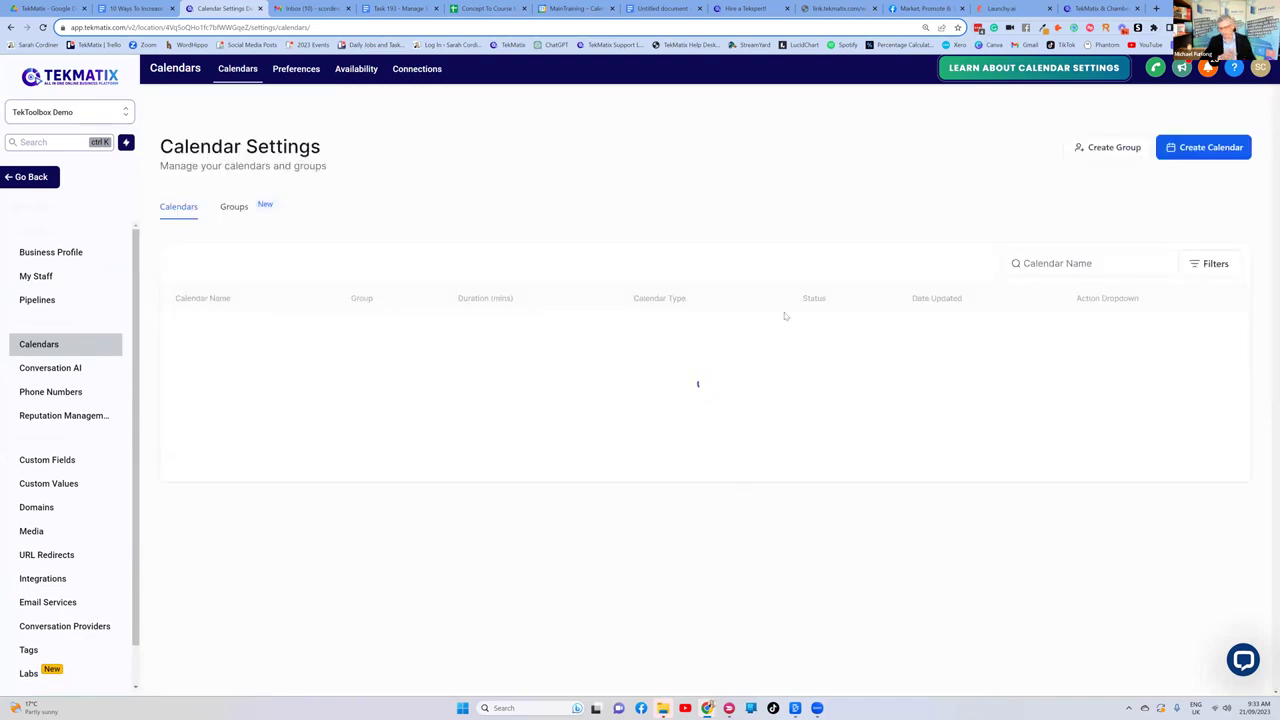
scroll(709, 277, "down", 1)
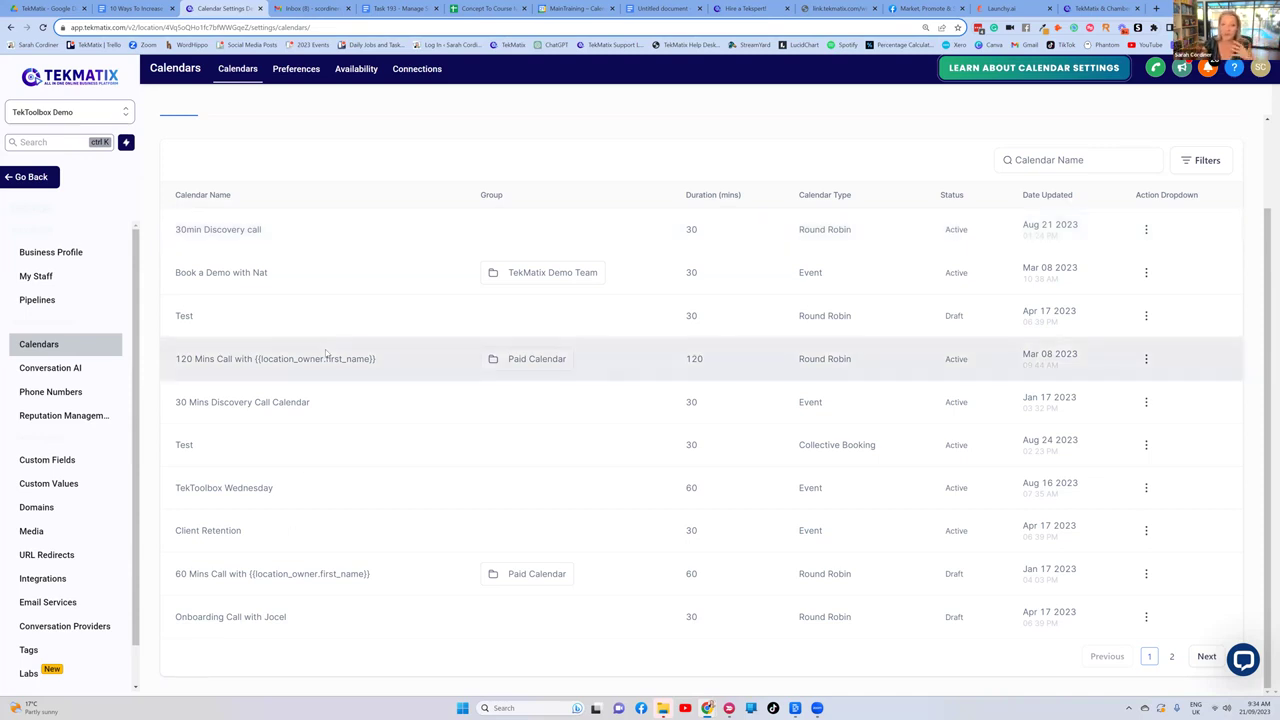
scroll(300, 300, "up", 2)
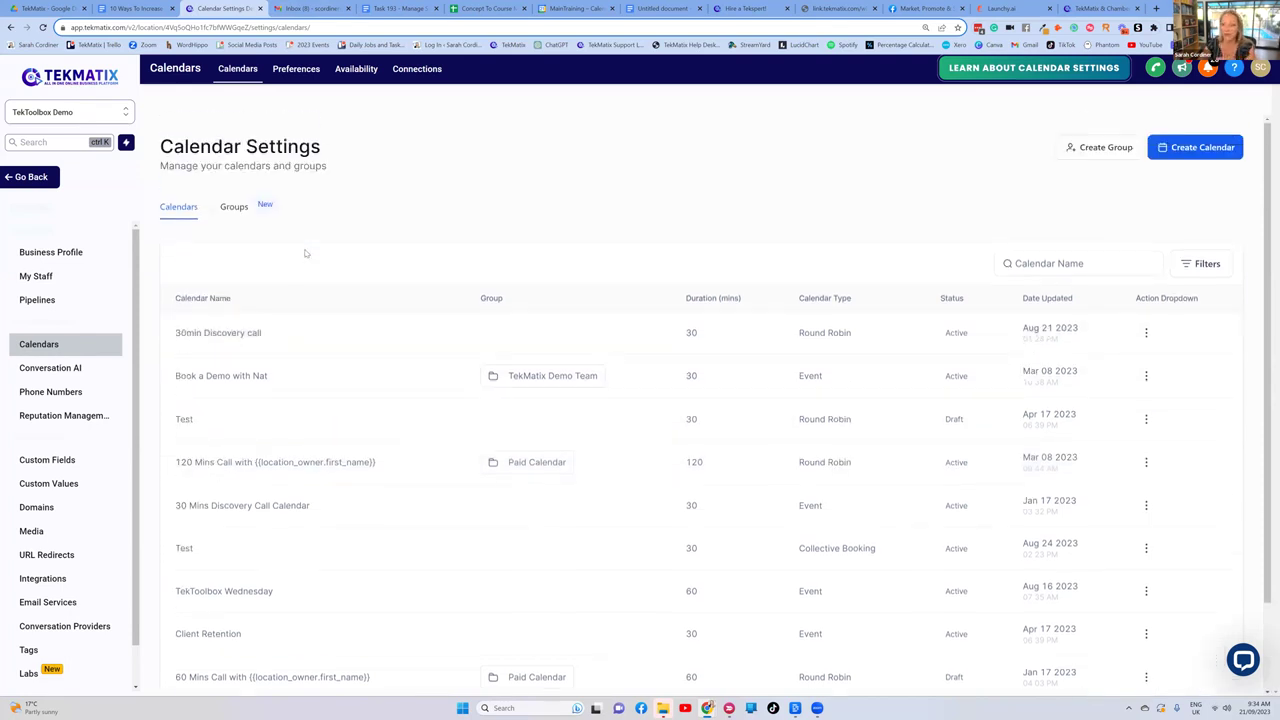
scroll(340, 250, "down", 2)
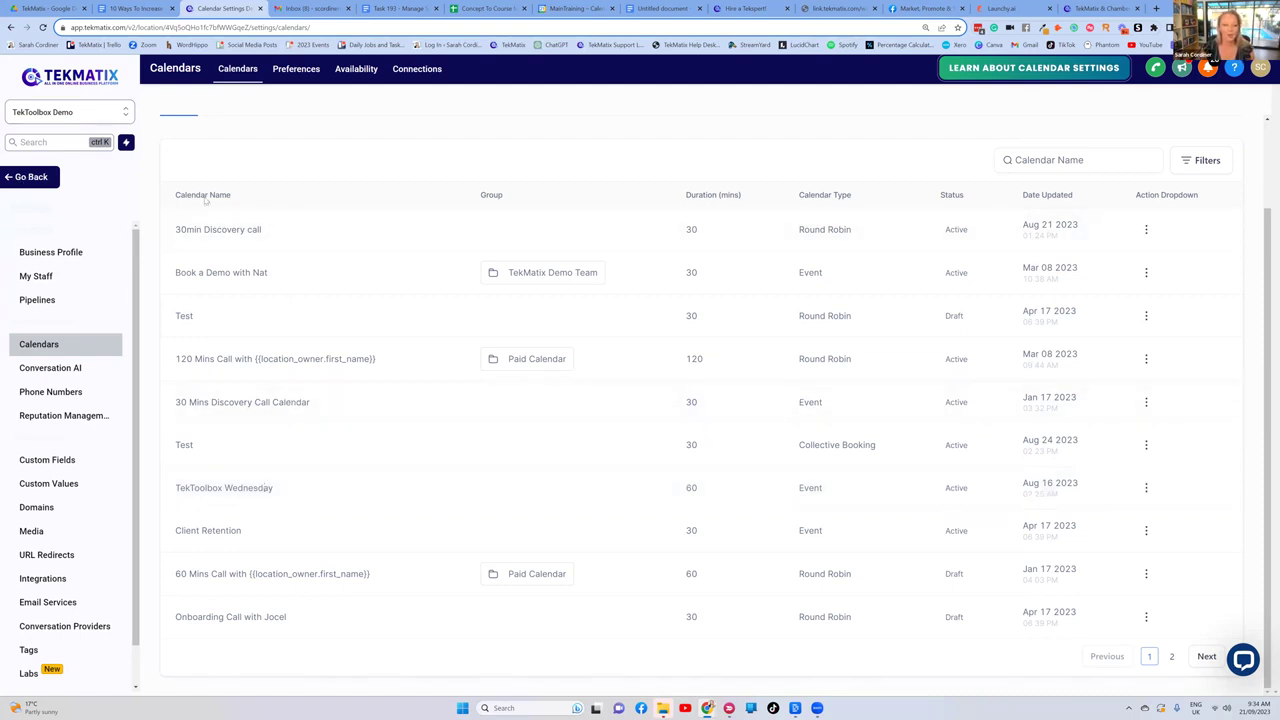
left_click(30, 176)
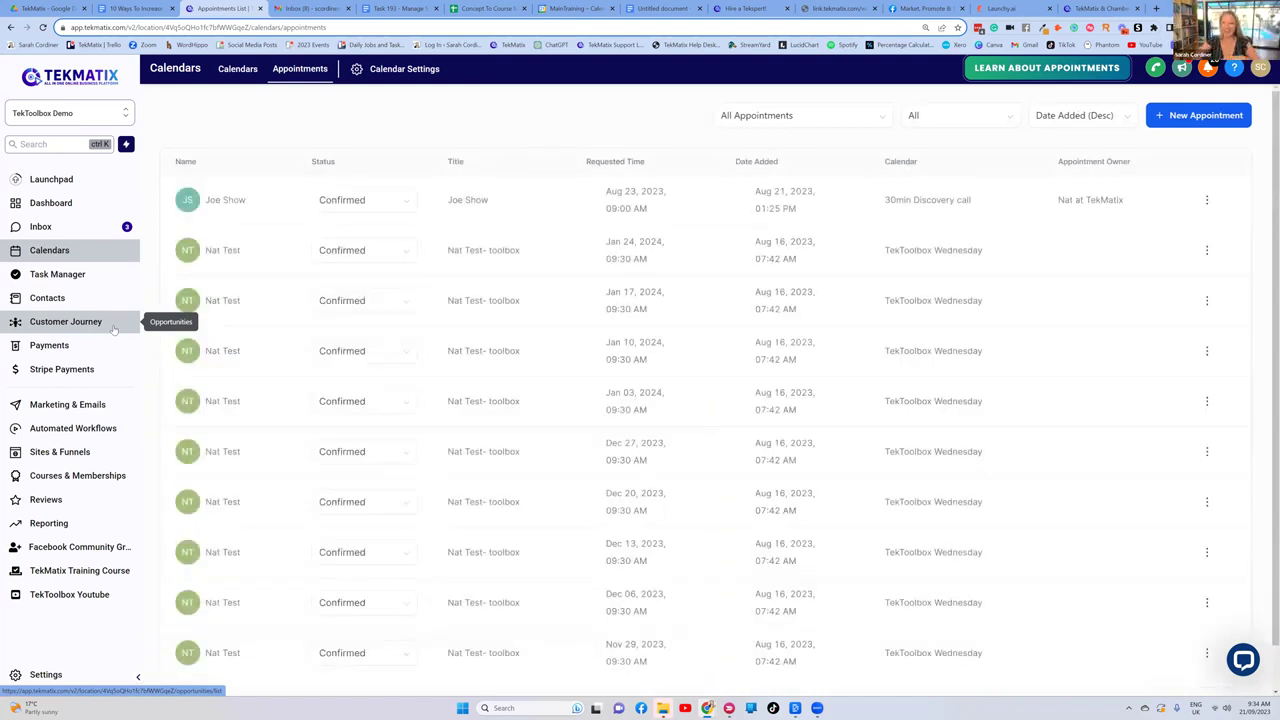
Step: Open the task manager and look through the list of assigned tasks
left_click(58, 277)
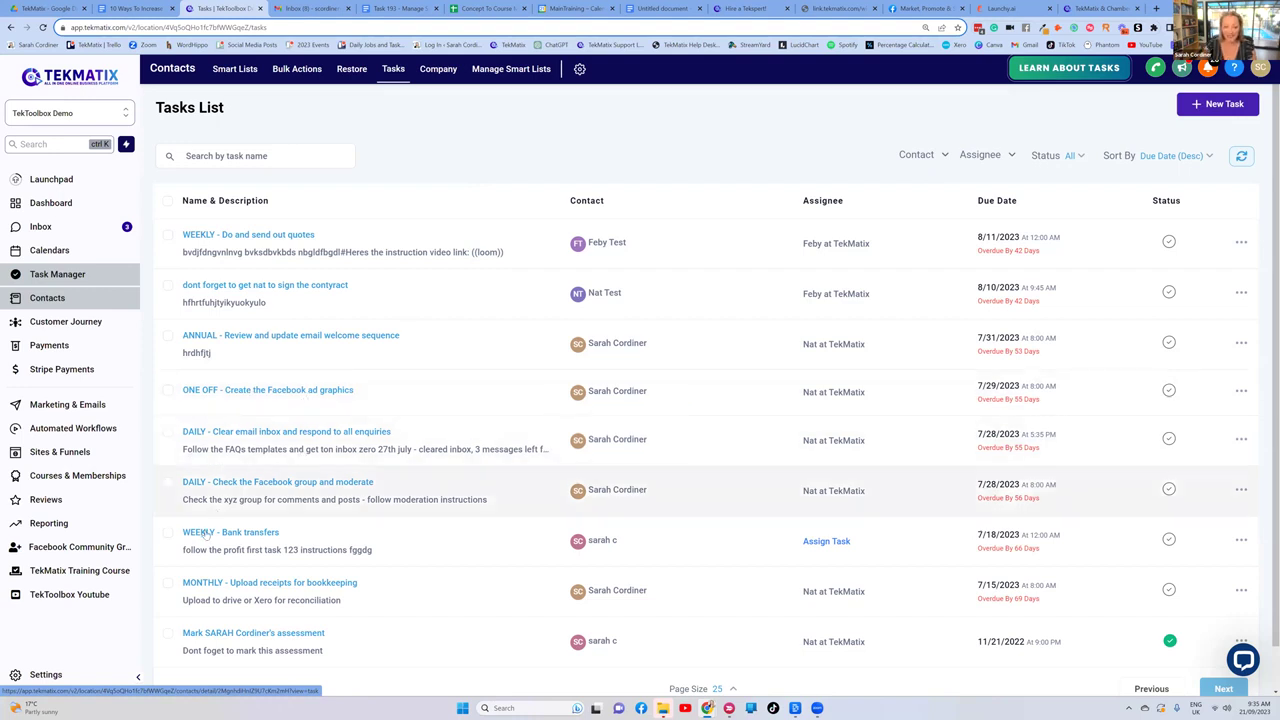
scroll(268, 540, "down", 1)
scroll(268, 528, "up", 1)
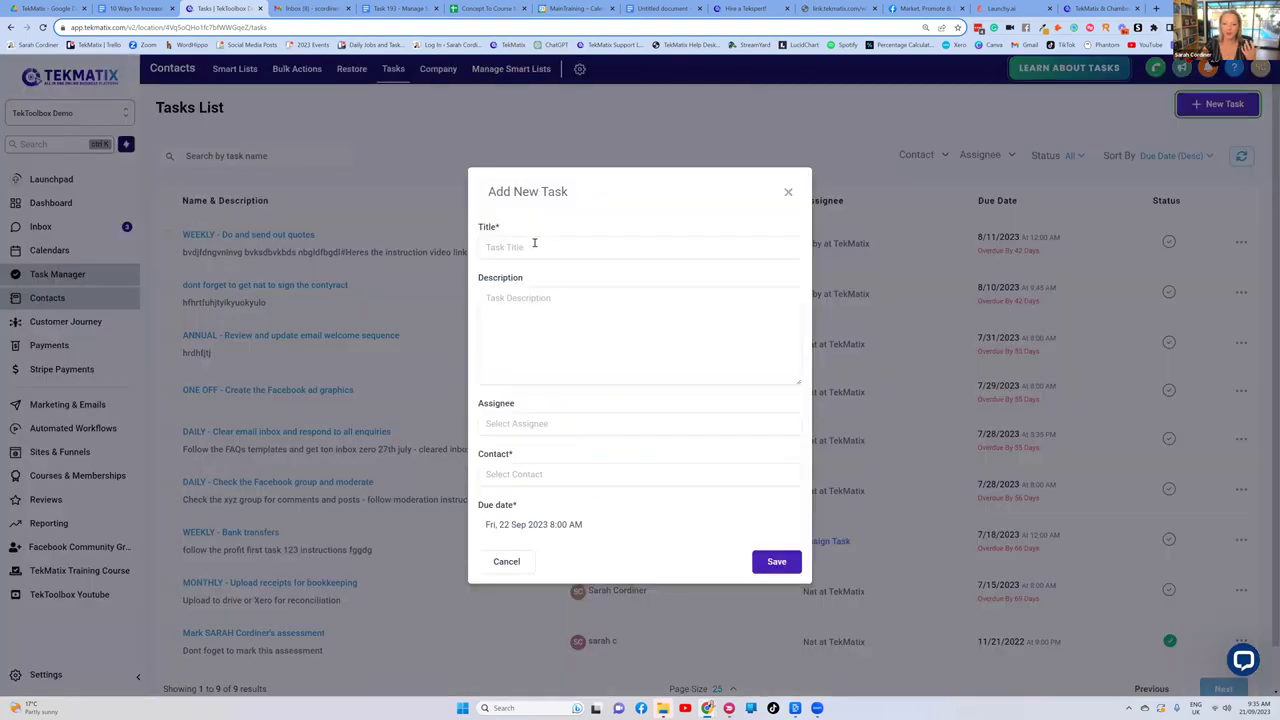
Step: Title the new task "MONTHLY - Prepare and promote the monthly workshop"
left_click(534, 243)
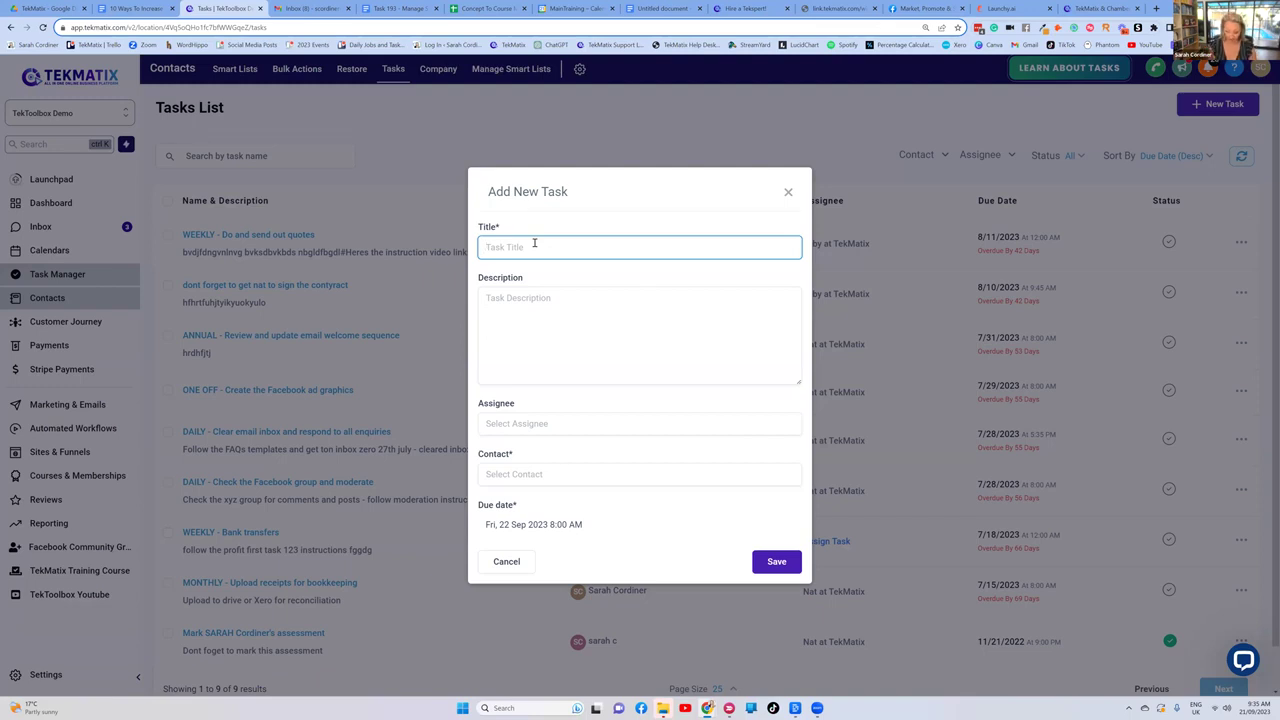
key("Caps_Lock")
type("MONTHLY -")
key("Caps_Lock")
type("Pr")
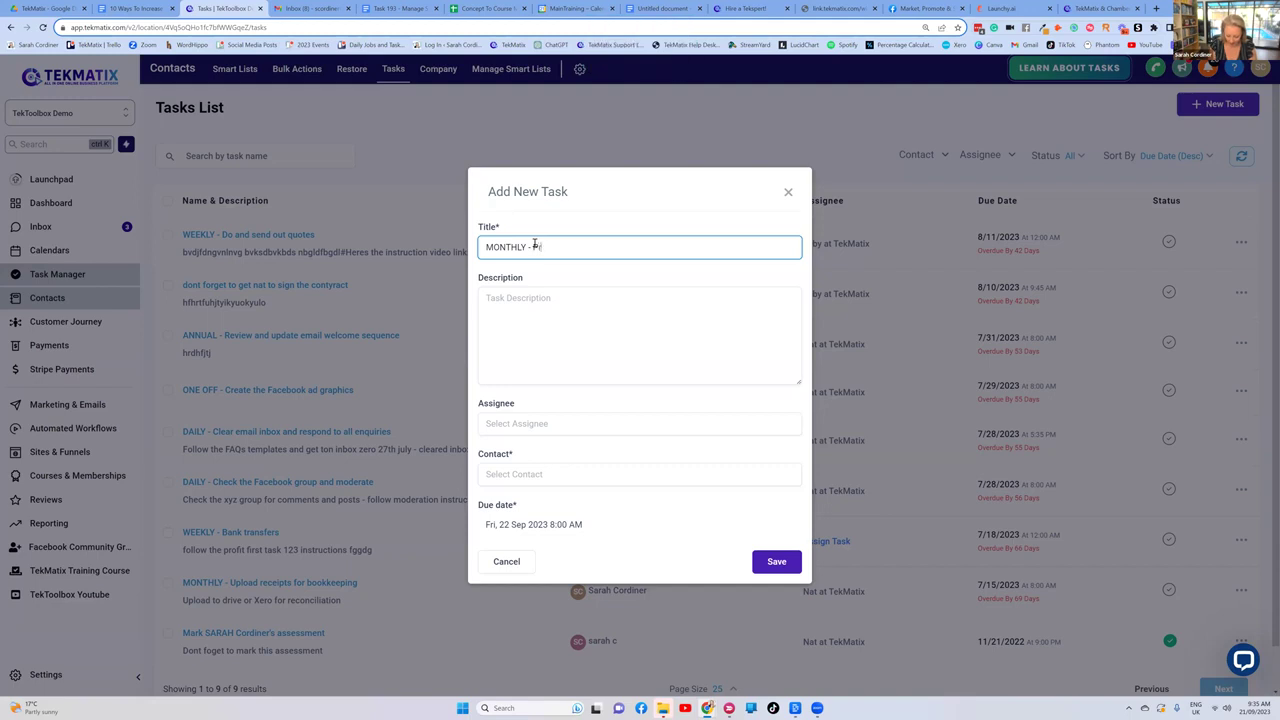
type("epare and promote the")
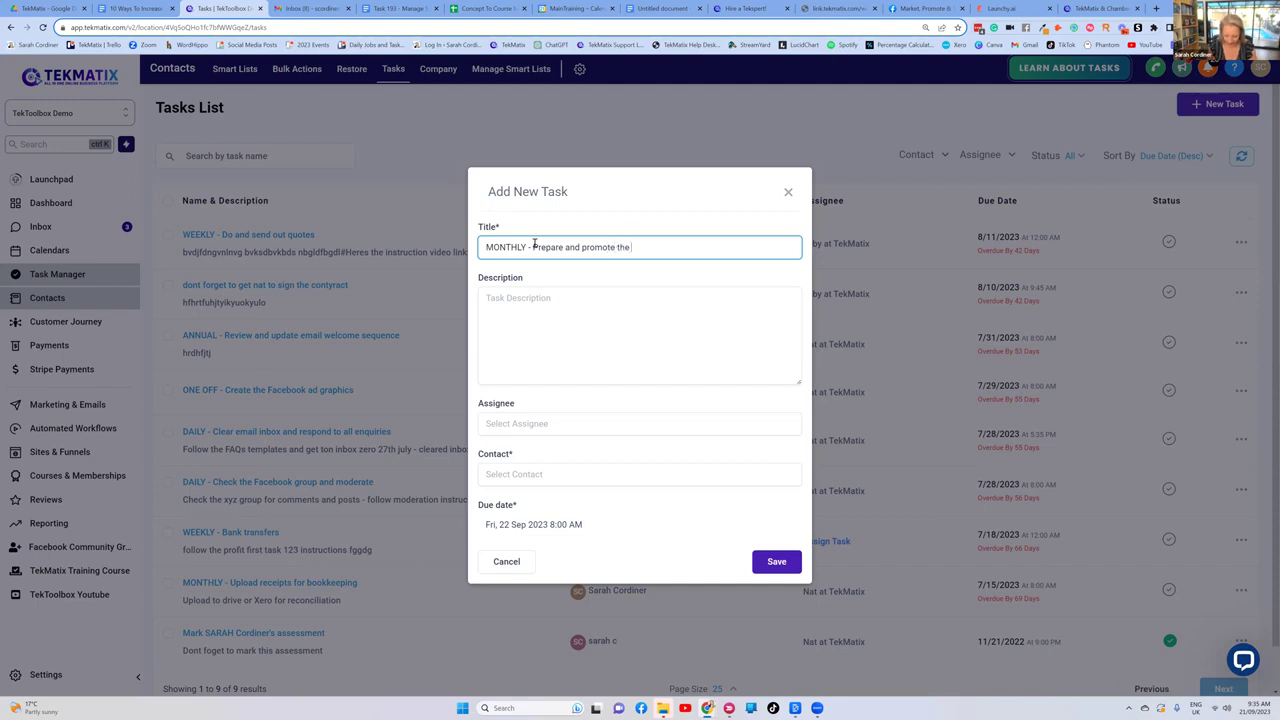
type("monthly workshop")
Step: Fill the new task's description with five lines of random placeholder text
left_click(530, 298)
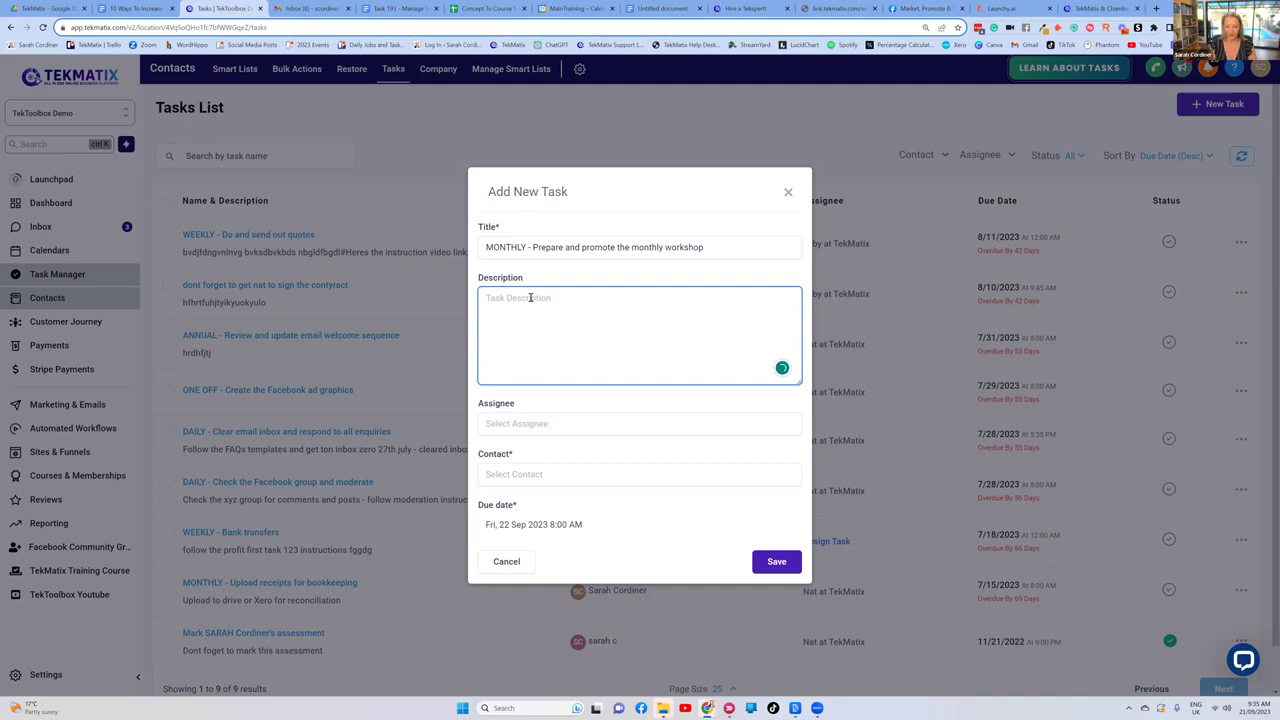
type("dfvjsdkhgk ")
type("dhsblbvgkdsgv;")
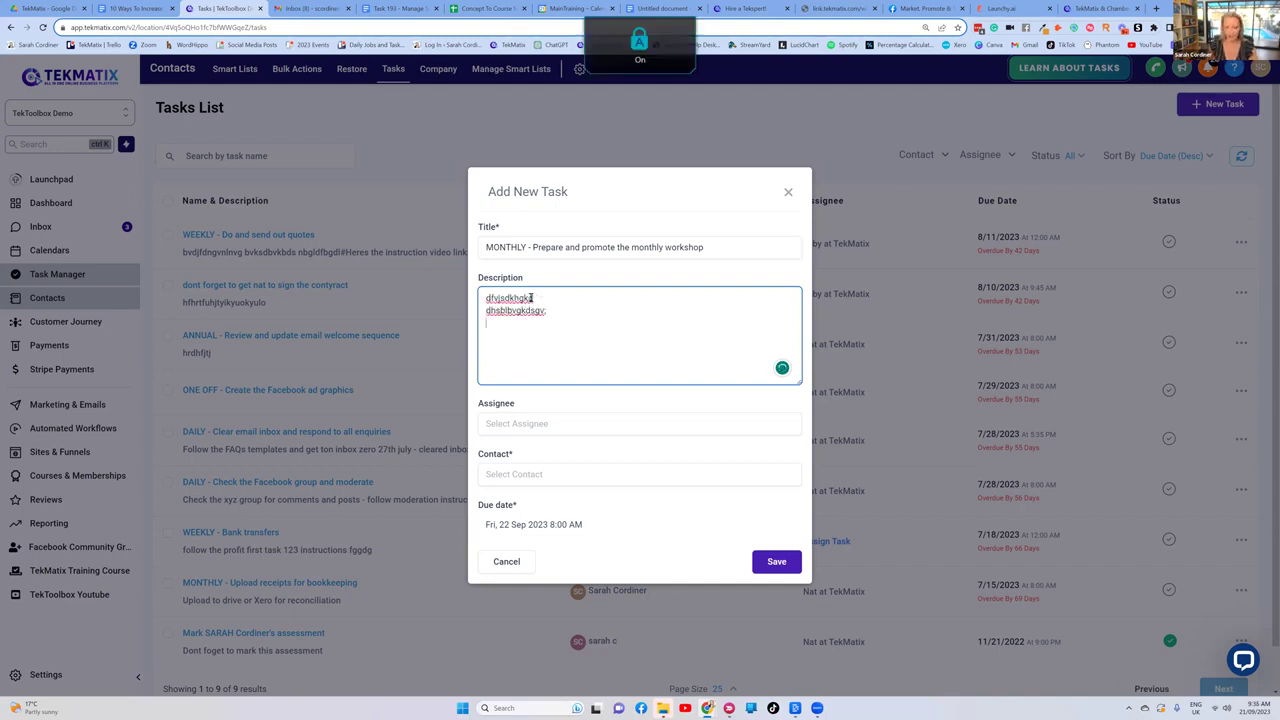
key("Return")
type("JHXBVHBFDSKV JHFGVDJ")
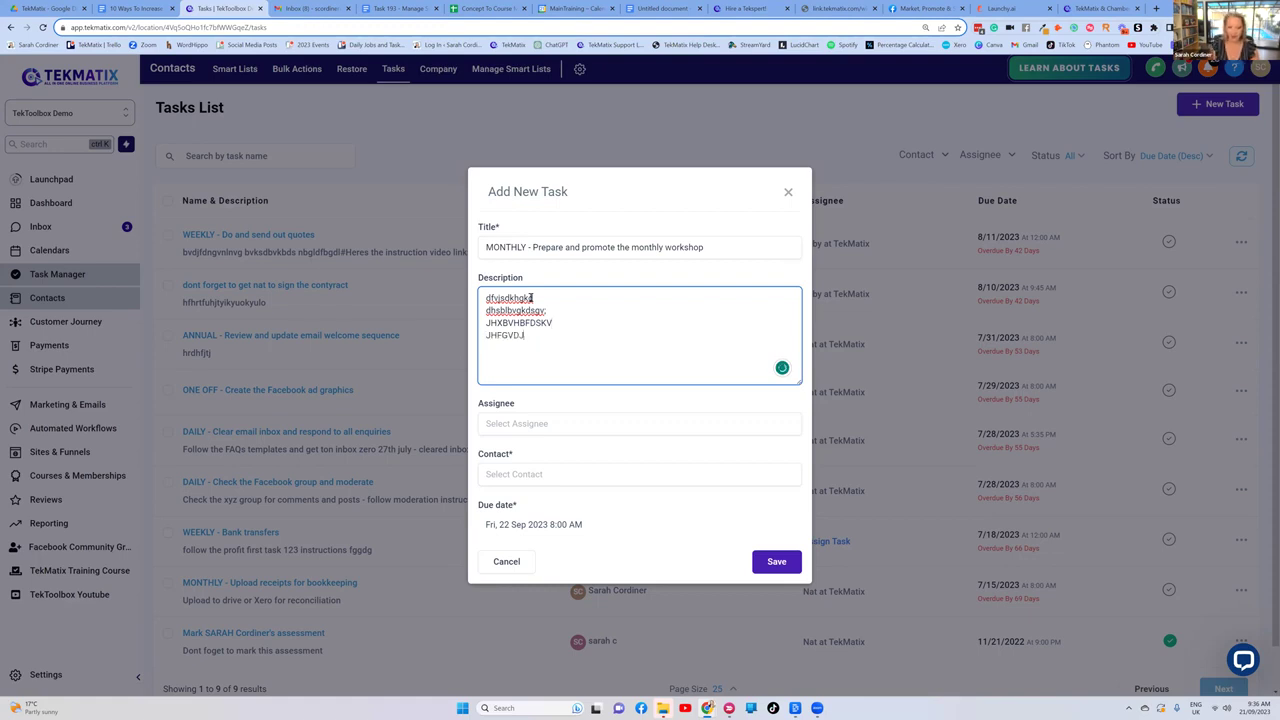
type("FBASH BDKSABFGBS")
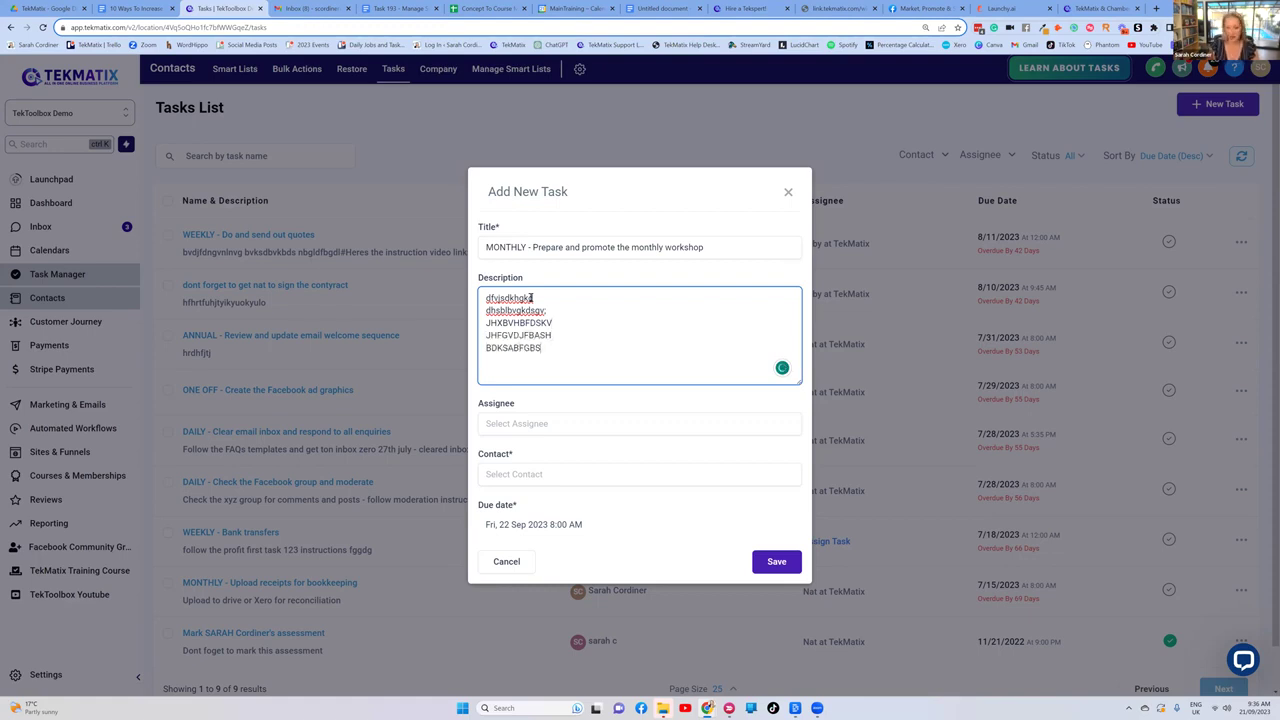
type("KG")
key("Return")
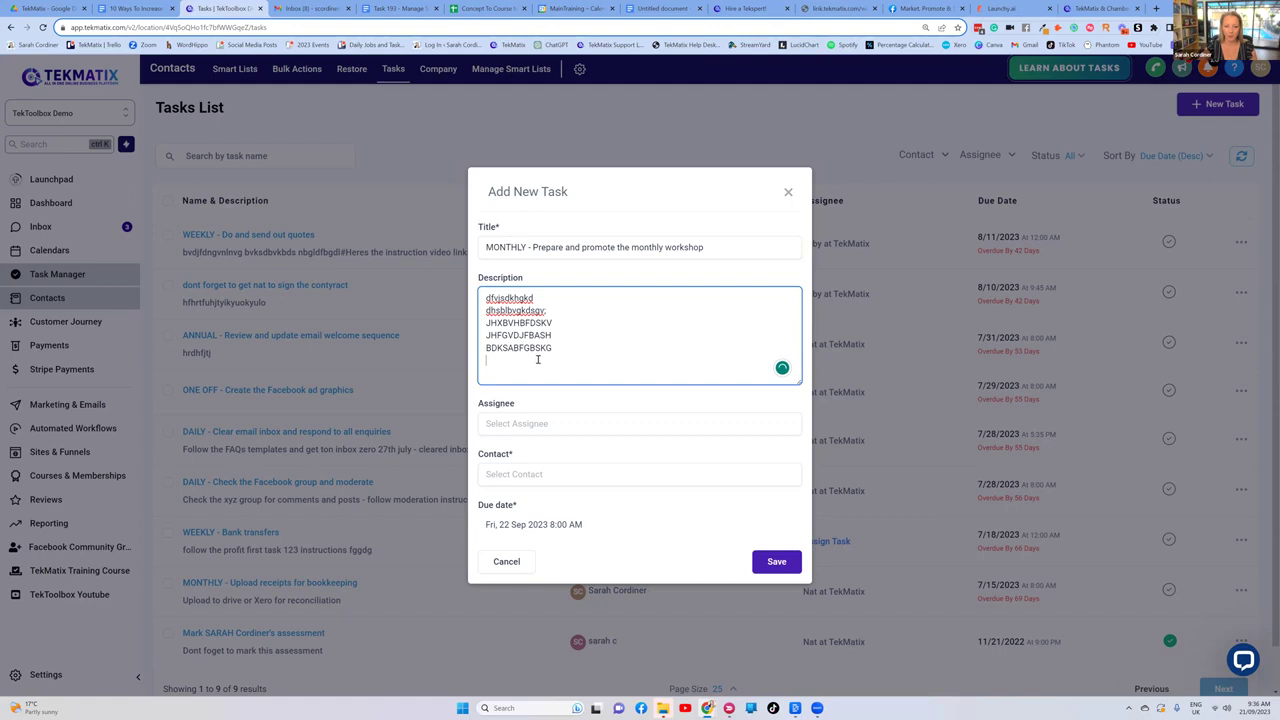
key("ctrl+a")
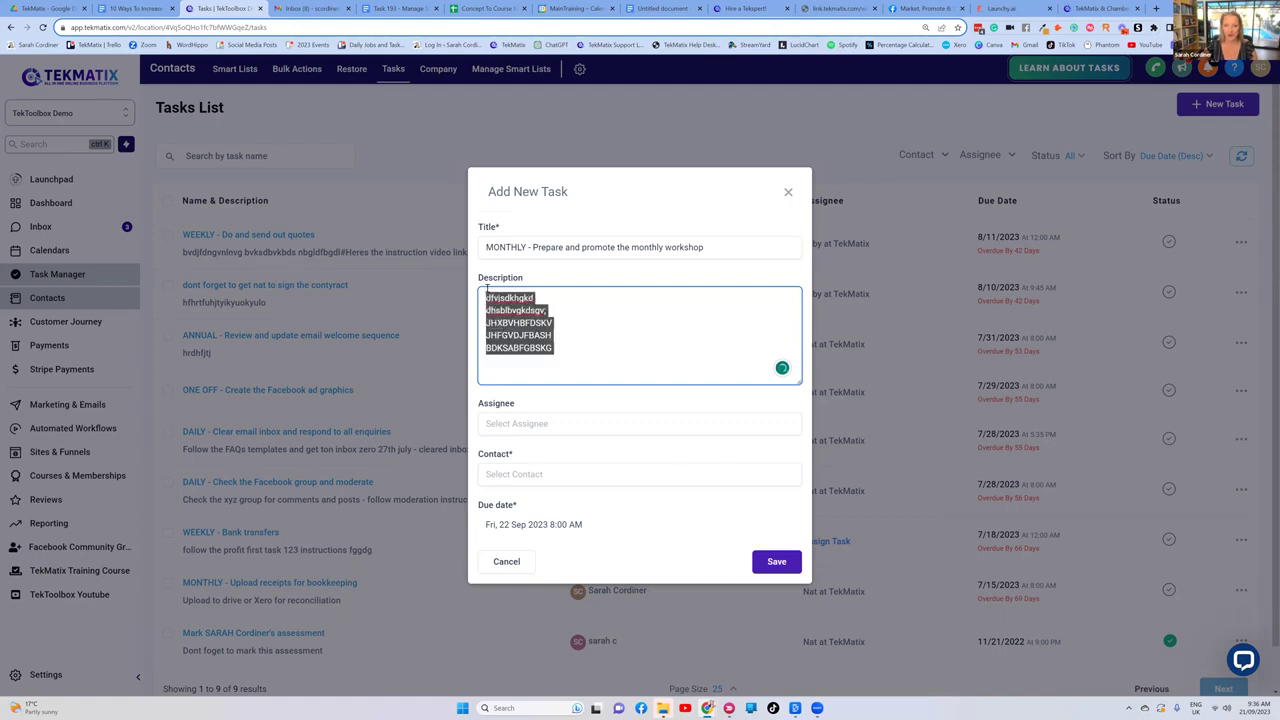
left_click(599, 348)
Step: Search the team members and assign the new task to the demo account's TekMatix staff member
left_click(561, 423)
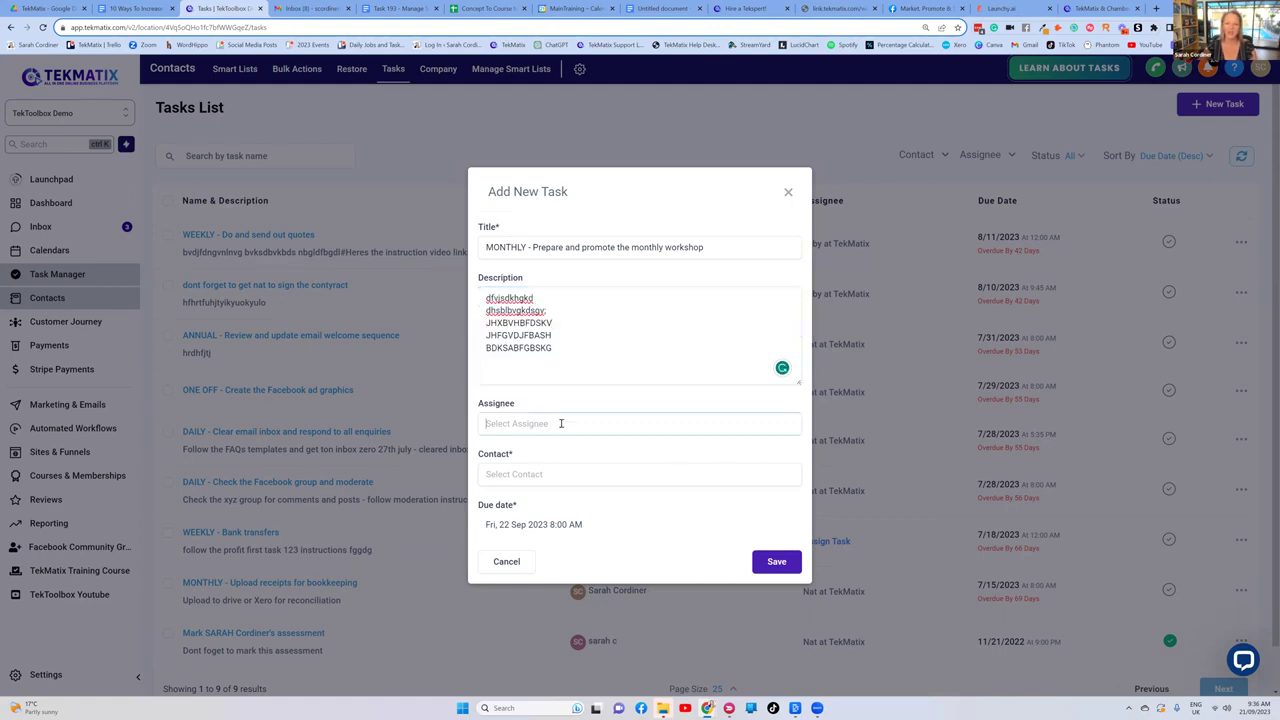
type("SARAH")
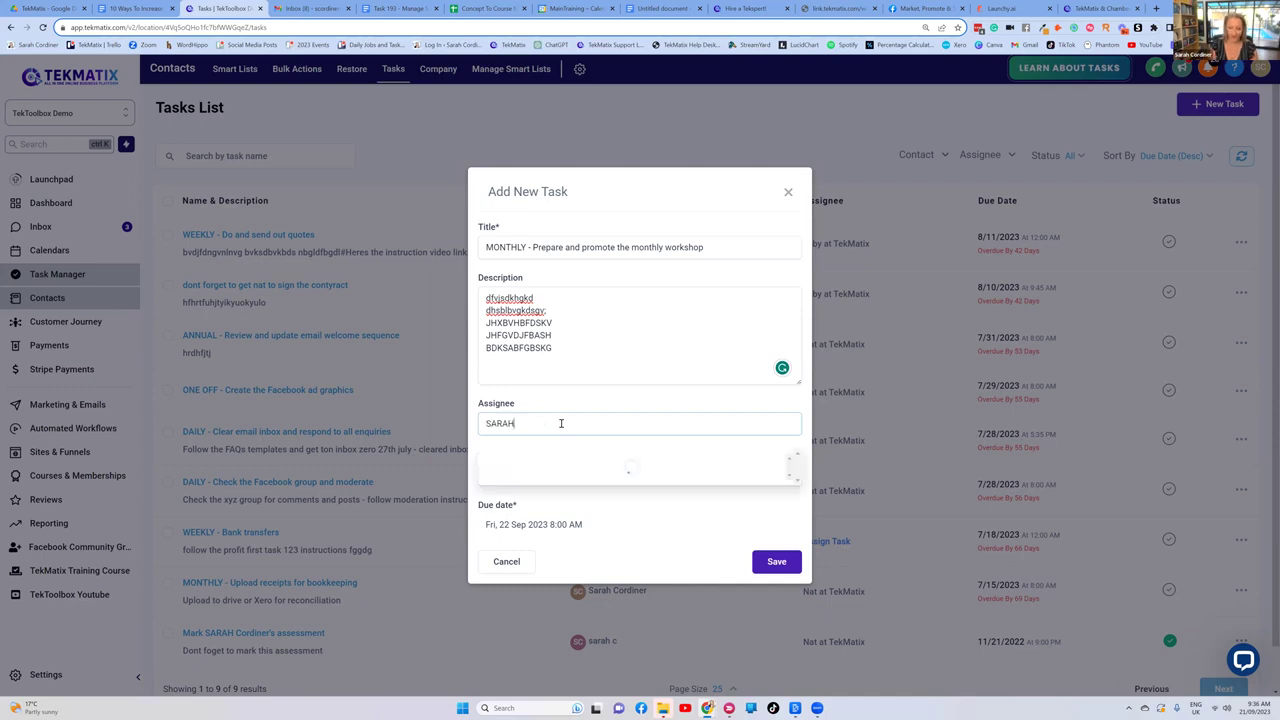
key("BackSpace")
key("BackSpace")
key("BackSpace")
key("BackSpace")
key("BackSpace")
key("Caps_Lock")
type("nat")
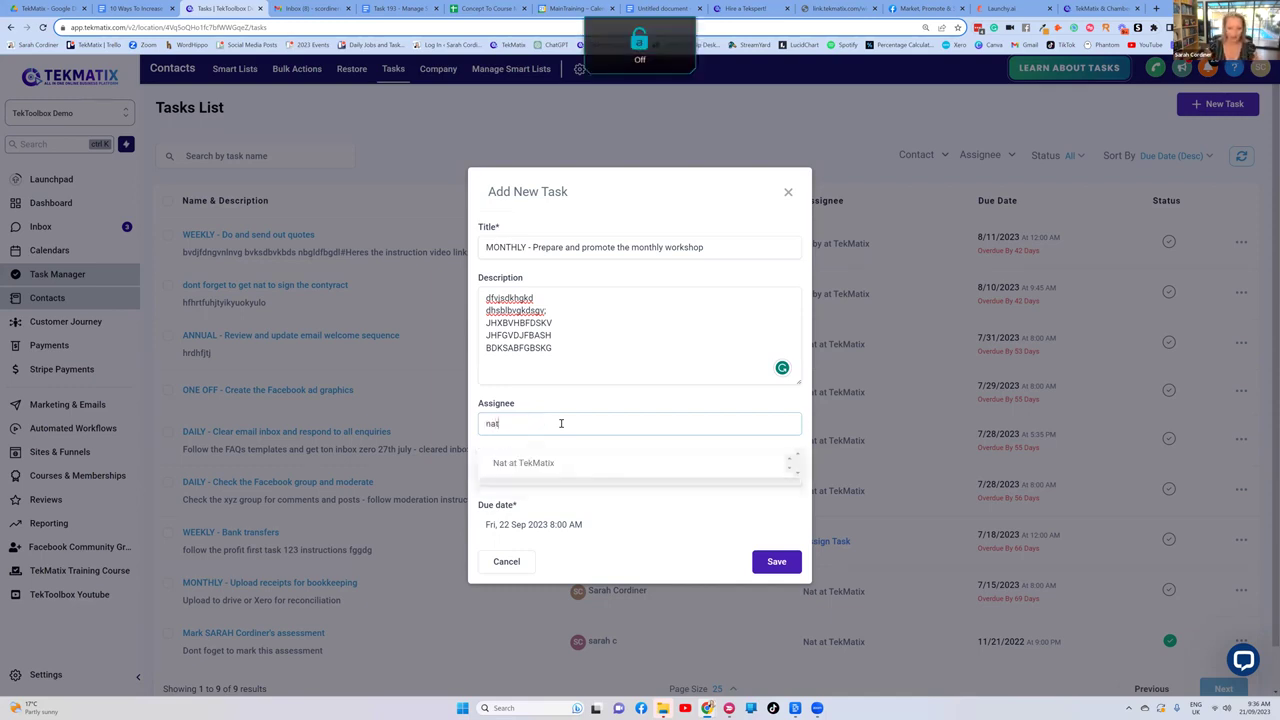
left_click(549, 461)
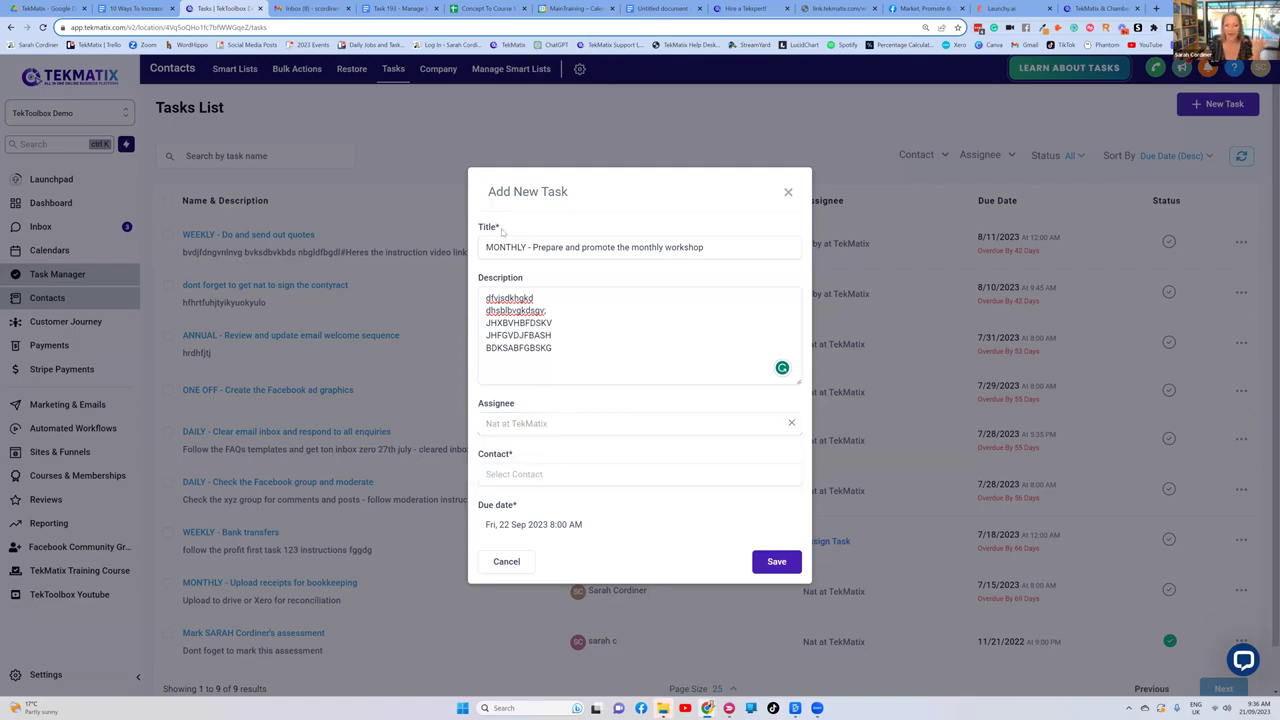
Step: Search the contacts and set the new task's contact to the assignee's own TekMatix contact record
left_click(532, 474)
type("sa")
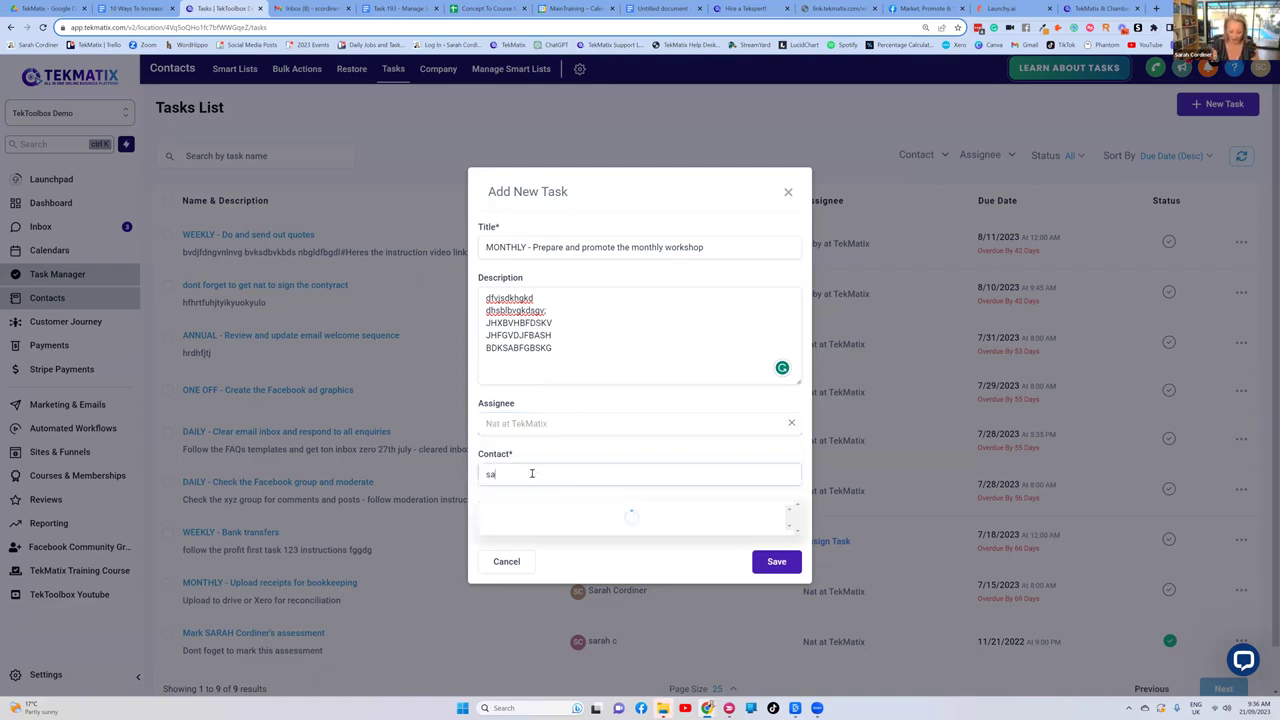
left_click_drag(545, 474, 480, 478)
key("BackSpace")
type("nat")
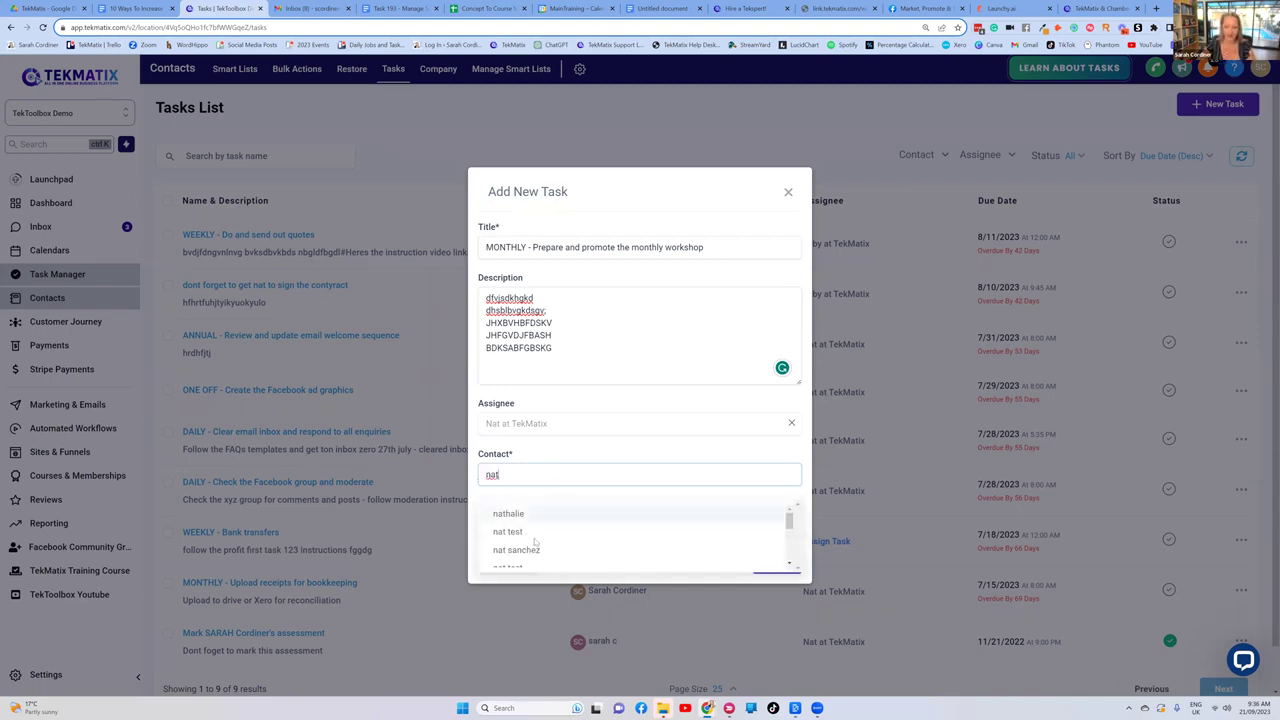
scroll(550, 540, "down", 2)
scroll(550, 544, "down", 5)
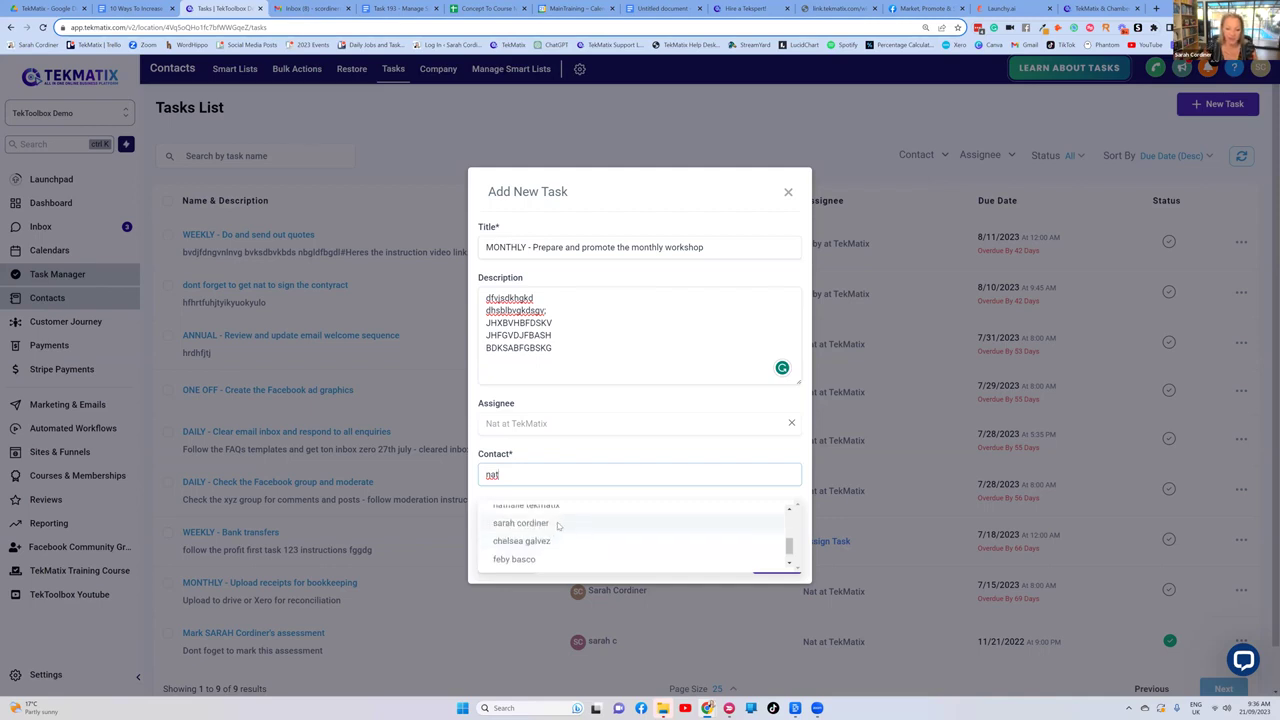
scroll(558, 535, "up", 7)
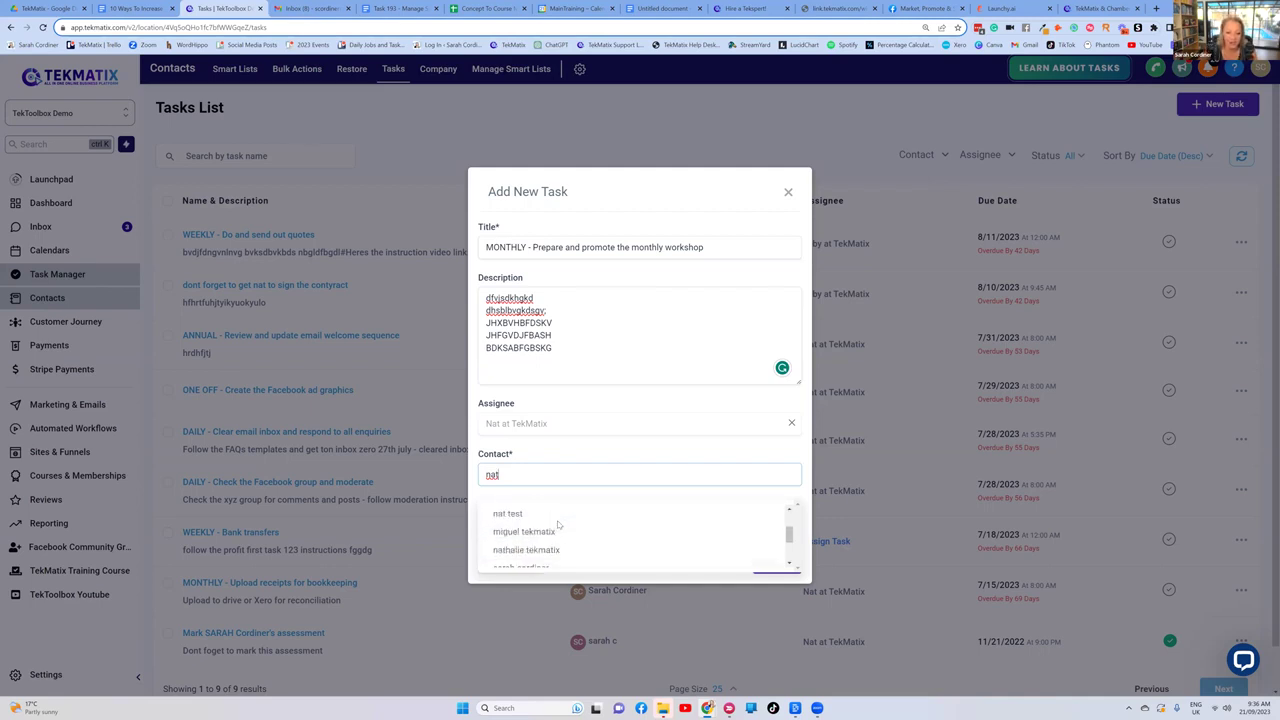
scroll(550, 546, "down", 2)
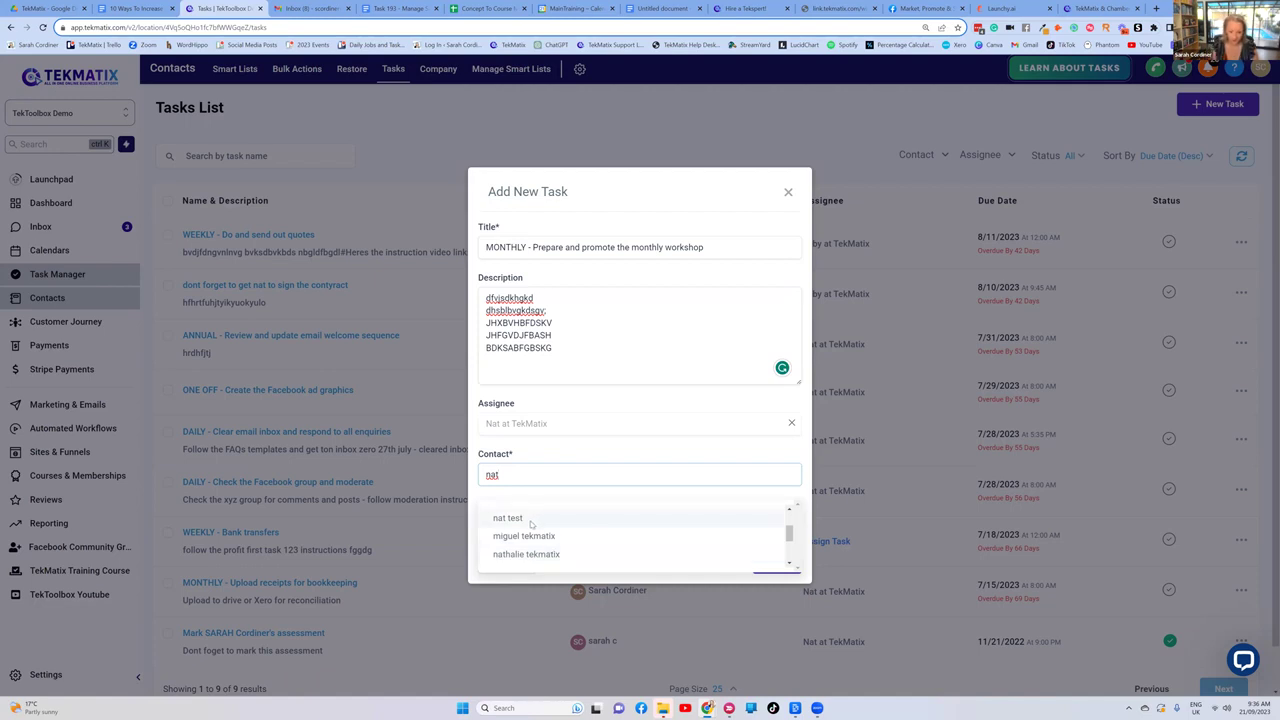
type("at")
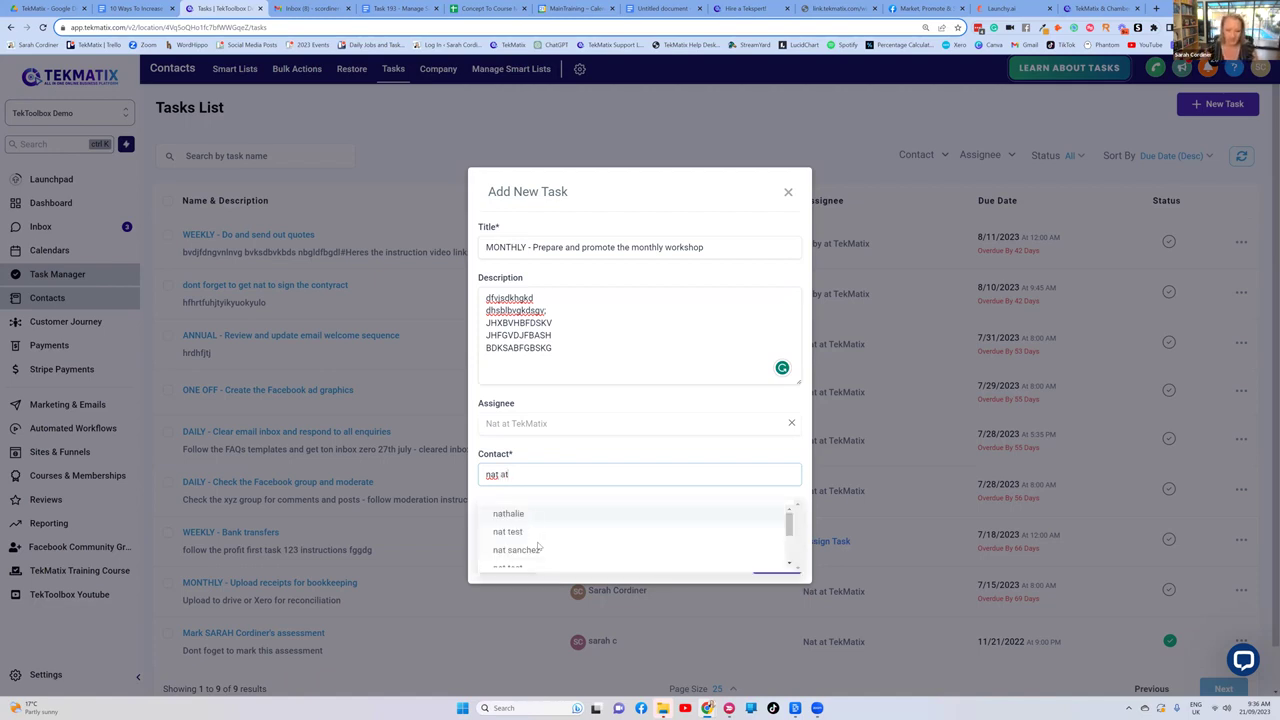
scroll(539, 546, "down", 1)
left_click(539, 535)
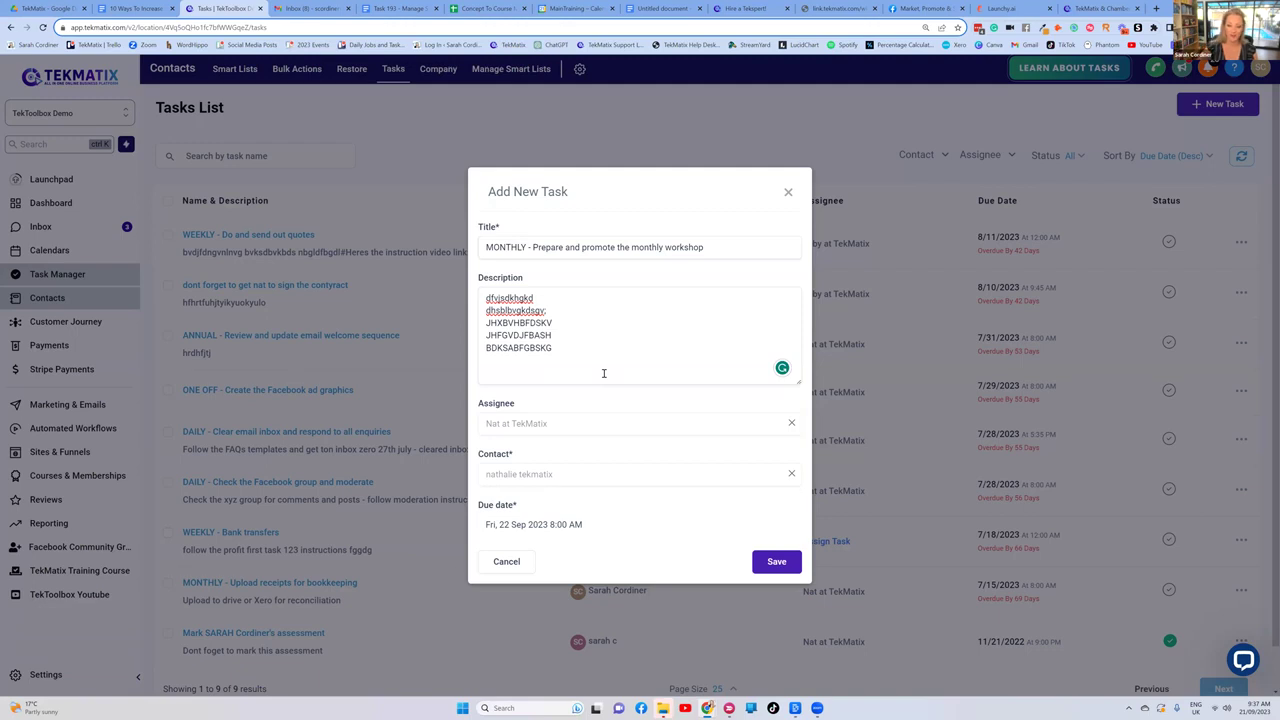
Step: Set the new task's due date to Wed, 4 Oct 2023 8:00 AM and save the task
left_click(515, 525)
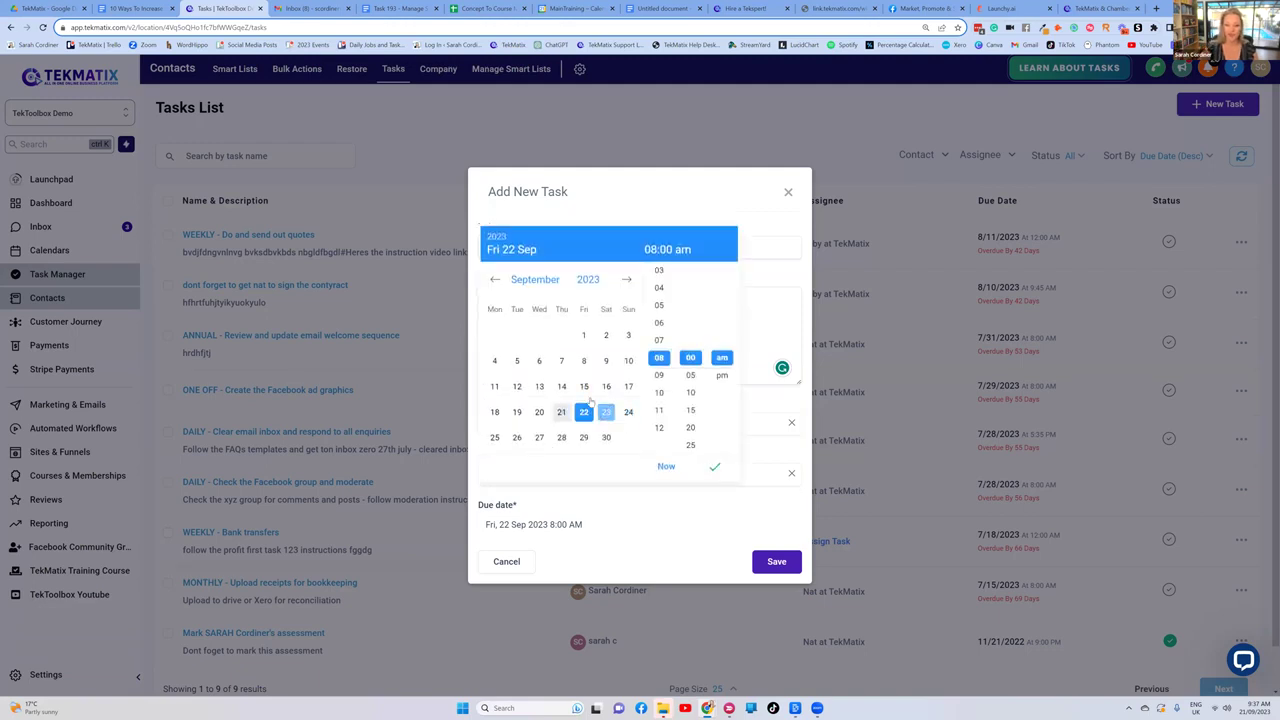
left_click(627, 280)
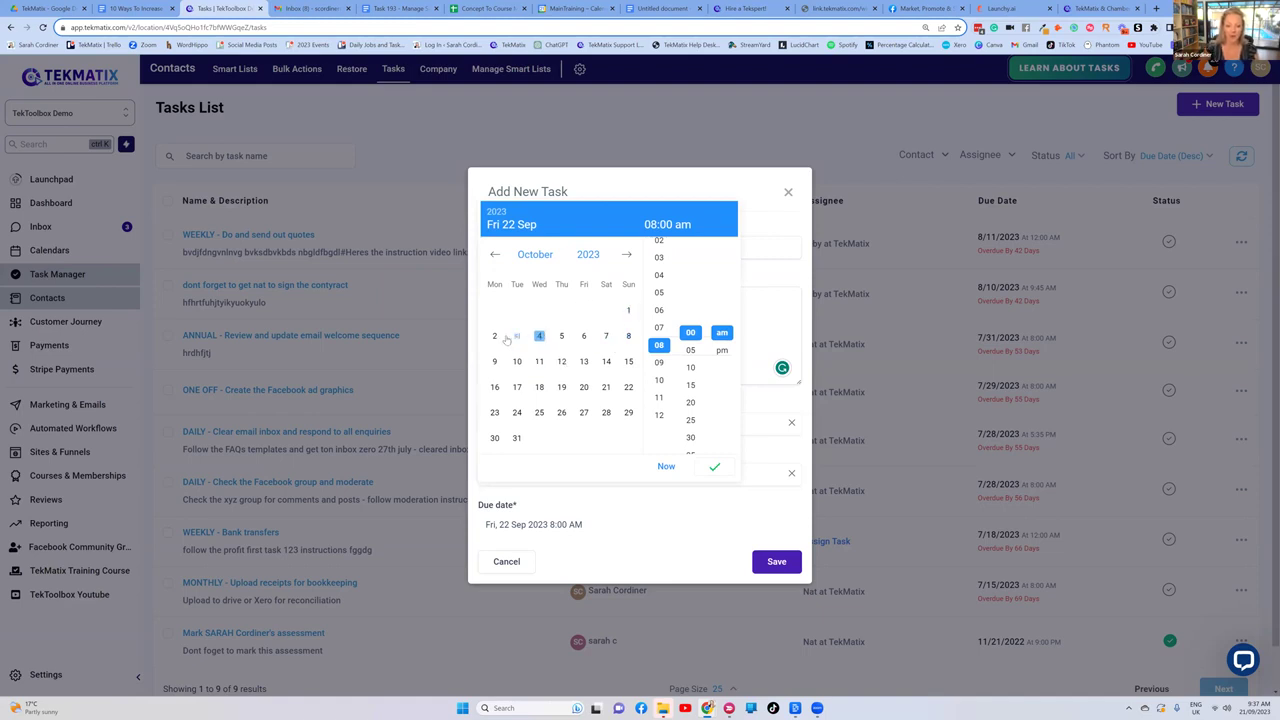
left_click(537, 338)
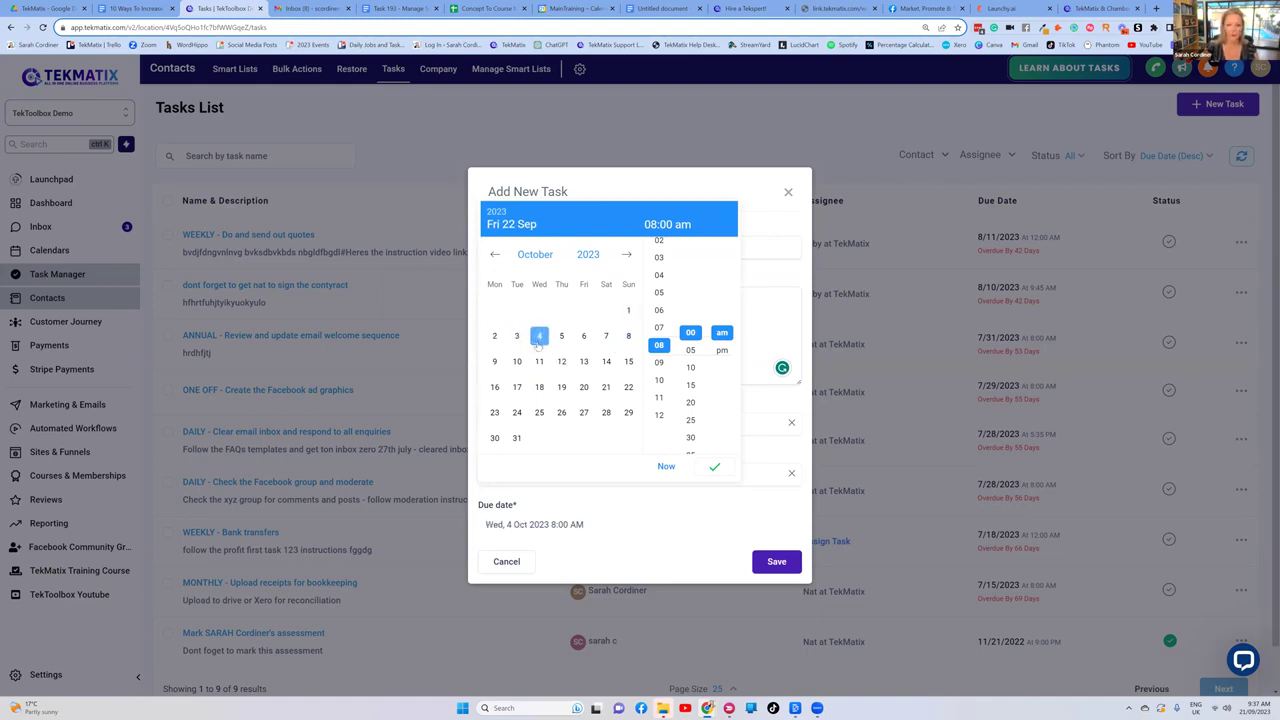
left_click(714, 467)
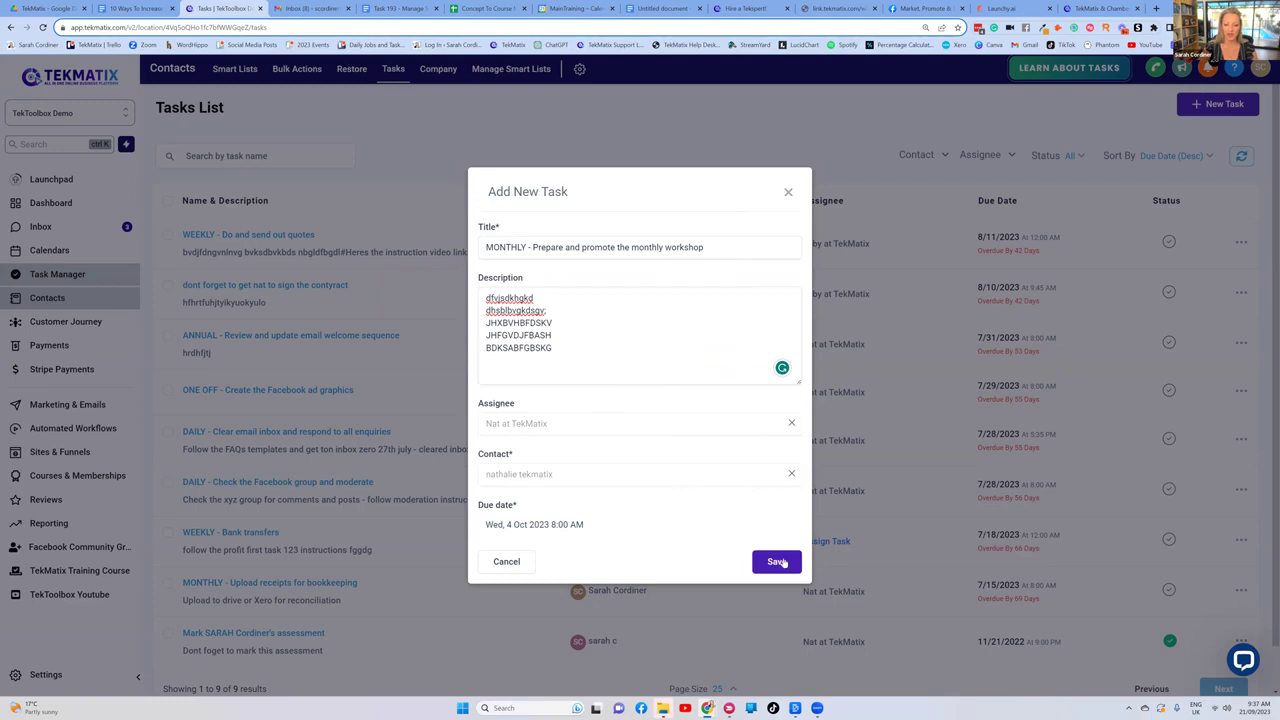
left_click(778, 562)
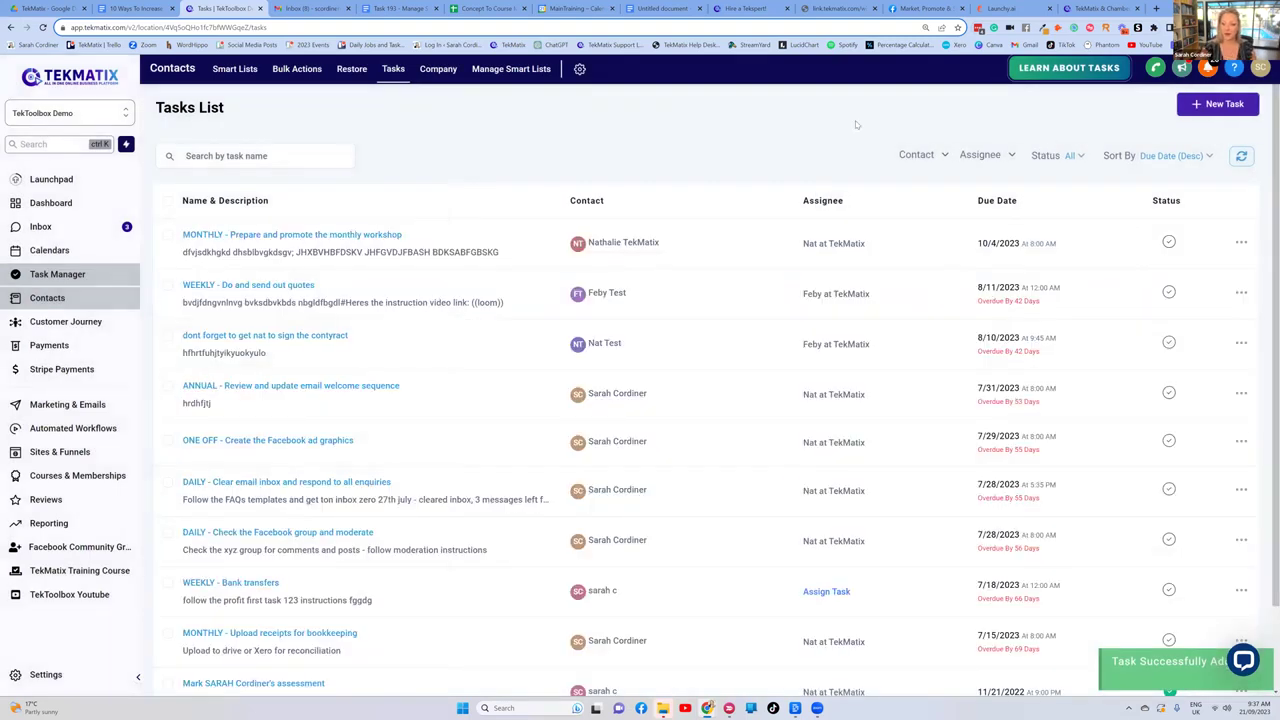
Step: Check the assignee filter options, and sort the tasks by ascending due date before restoring the descending order
left_click(1010, 155)
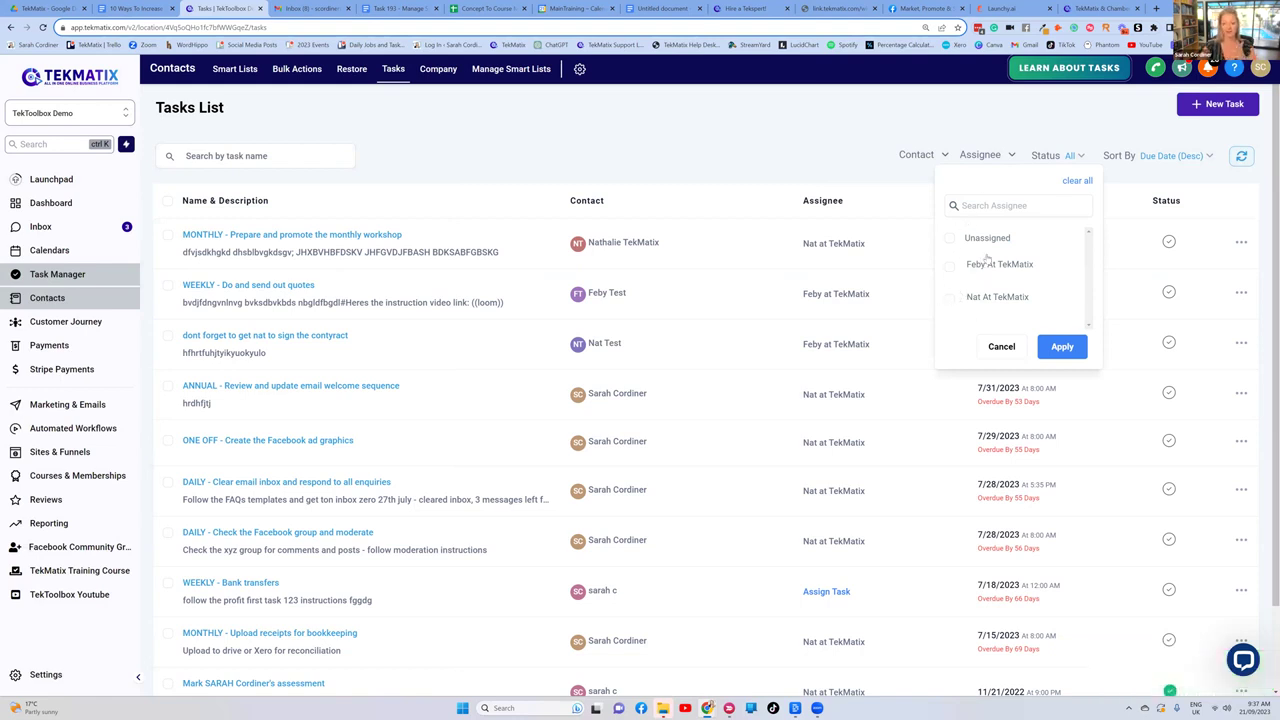
left_click(997, 137)
left_click(1180, 157)
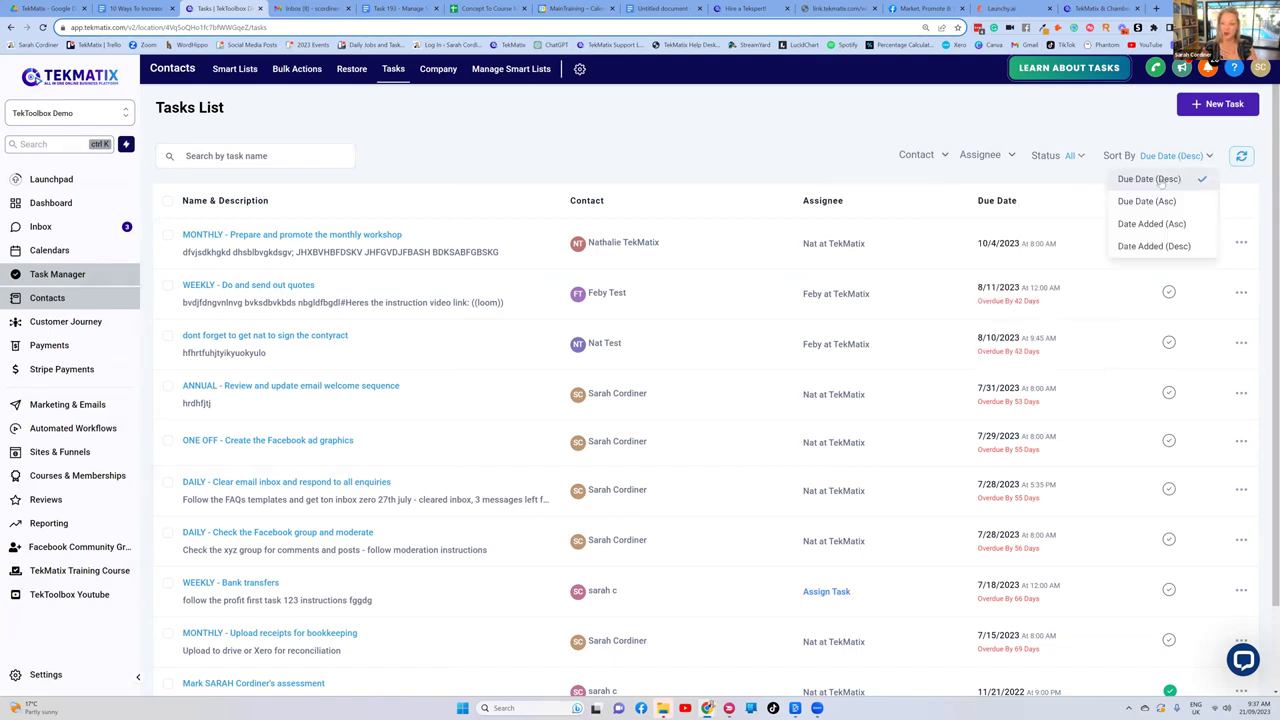
left_click(1153, 204)
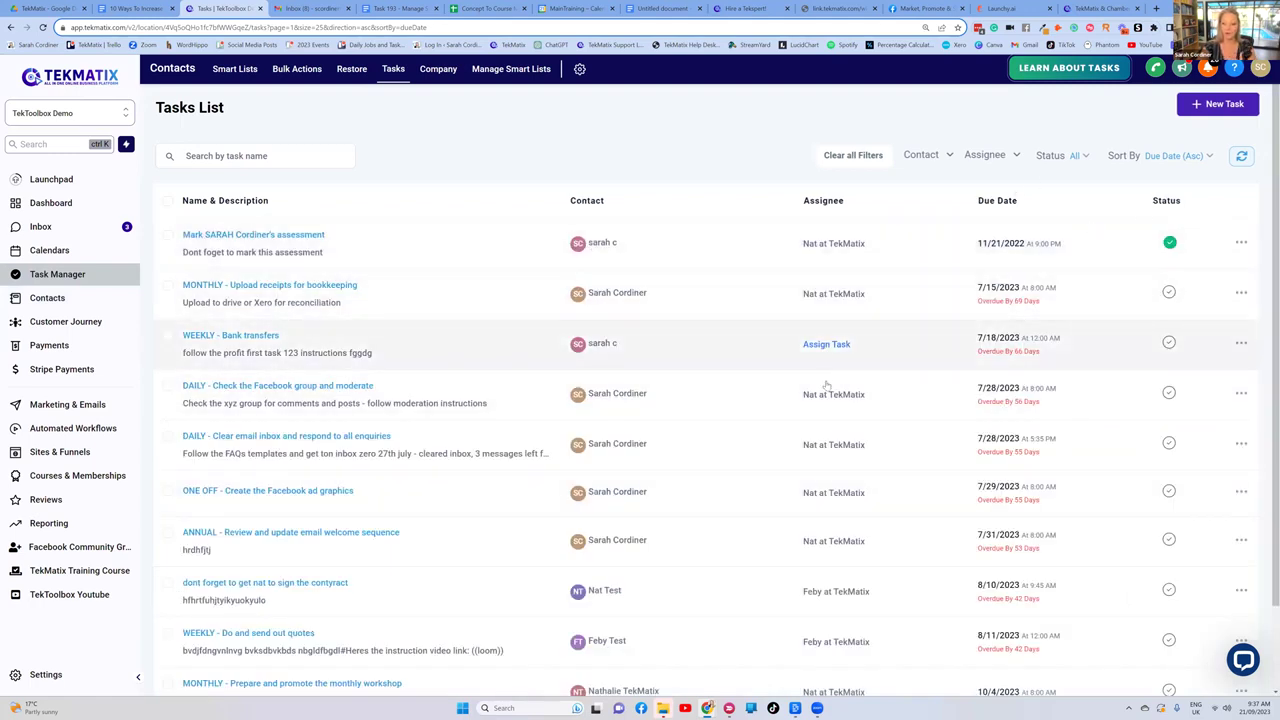
left_click(1176, 160)
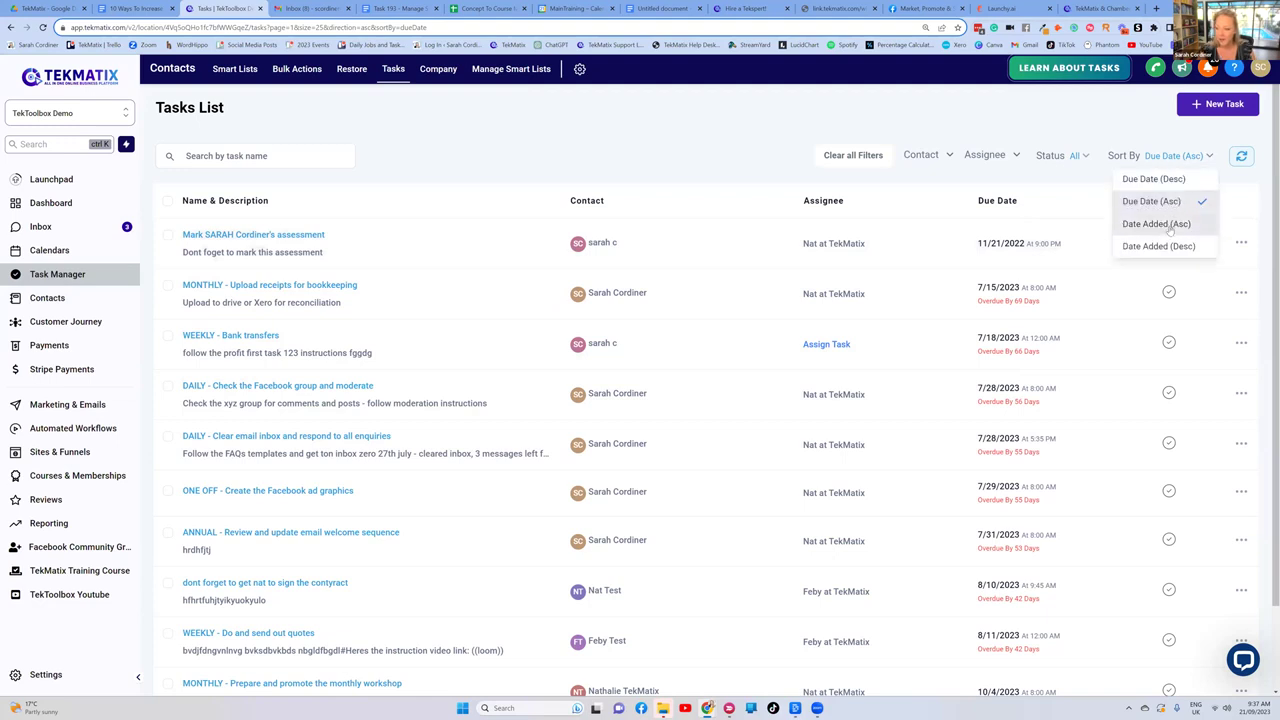
left_click(1155, 180)
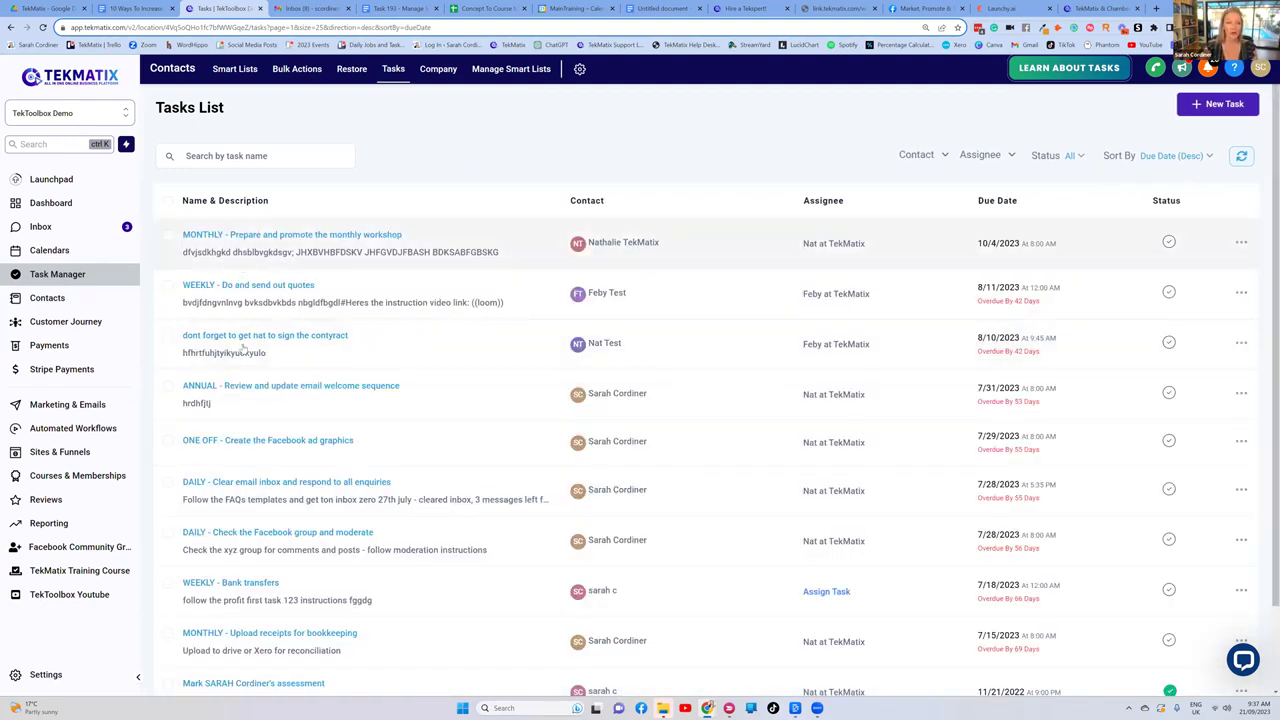
Step: Edit the "MONTHLY - Prepare and promote the monthly workshop" task and update its due date to 4 November 2023
left_click(278, 236)
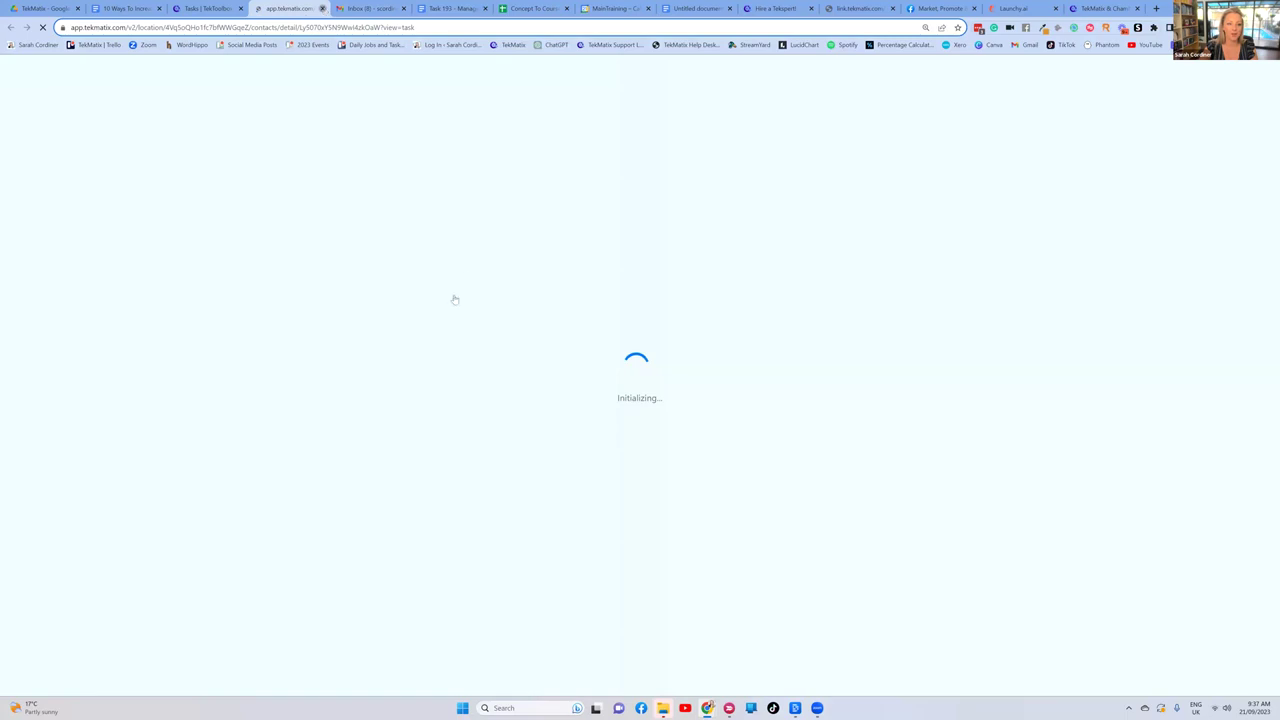
key("ctrl+w")
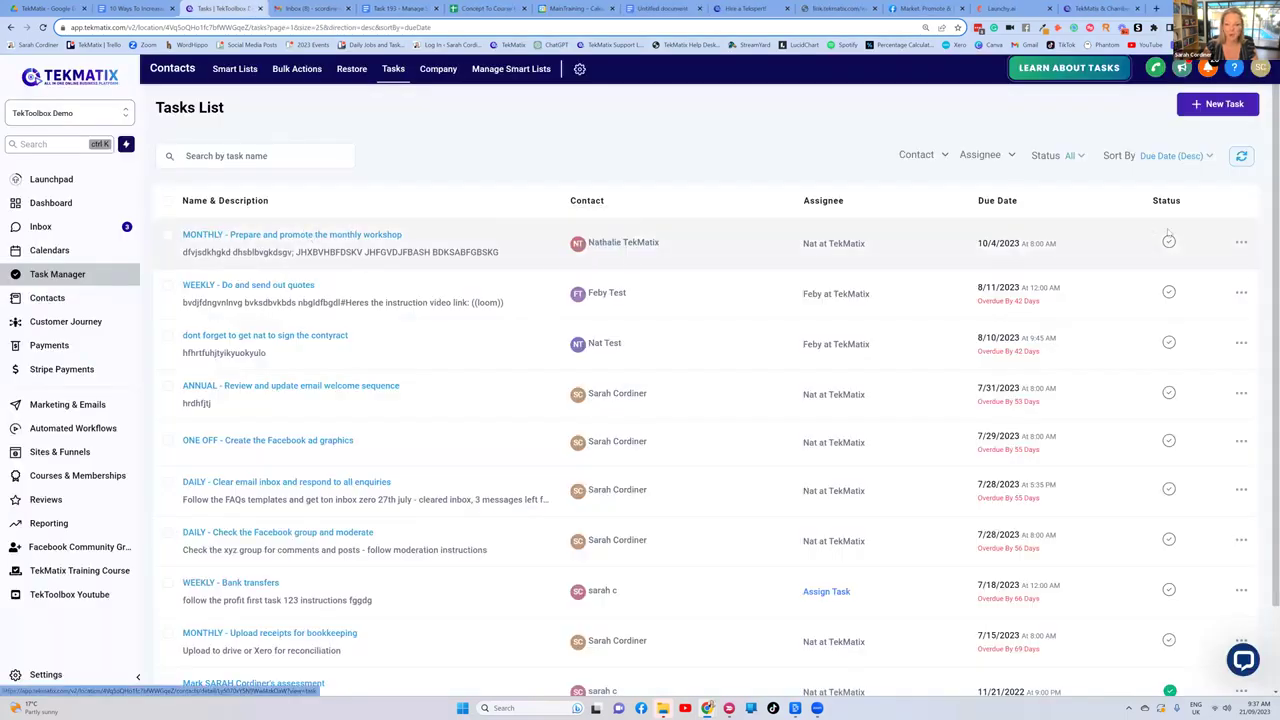
left_click(1241, 242)
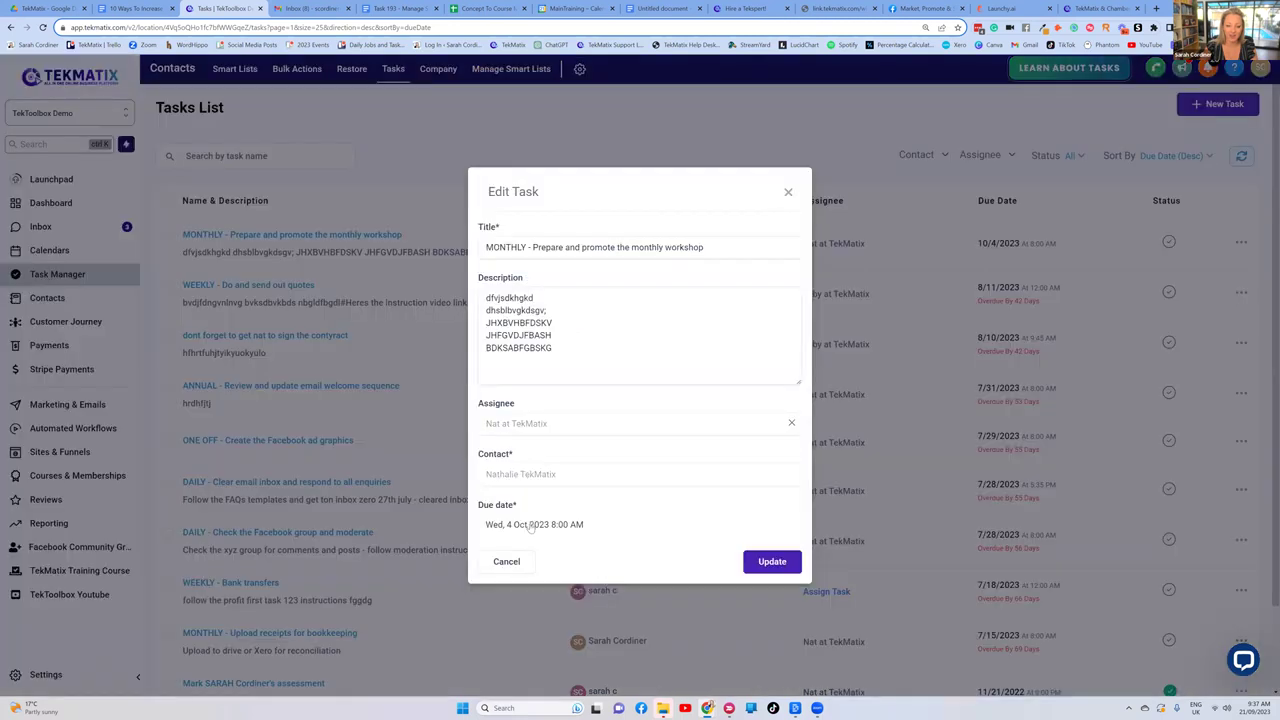
left_click(531, 527)
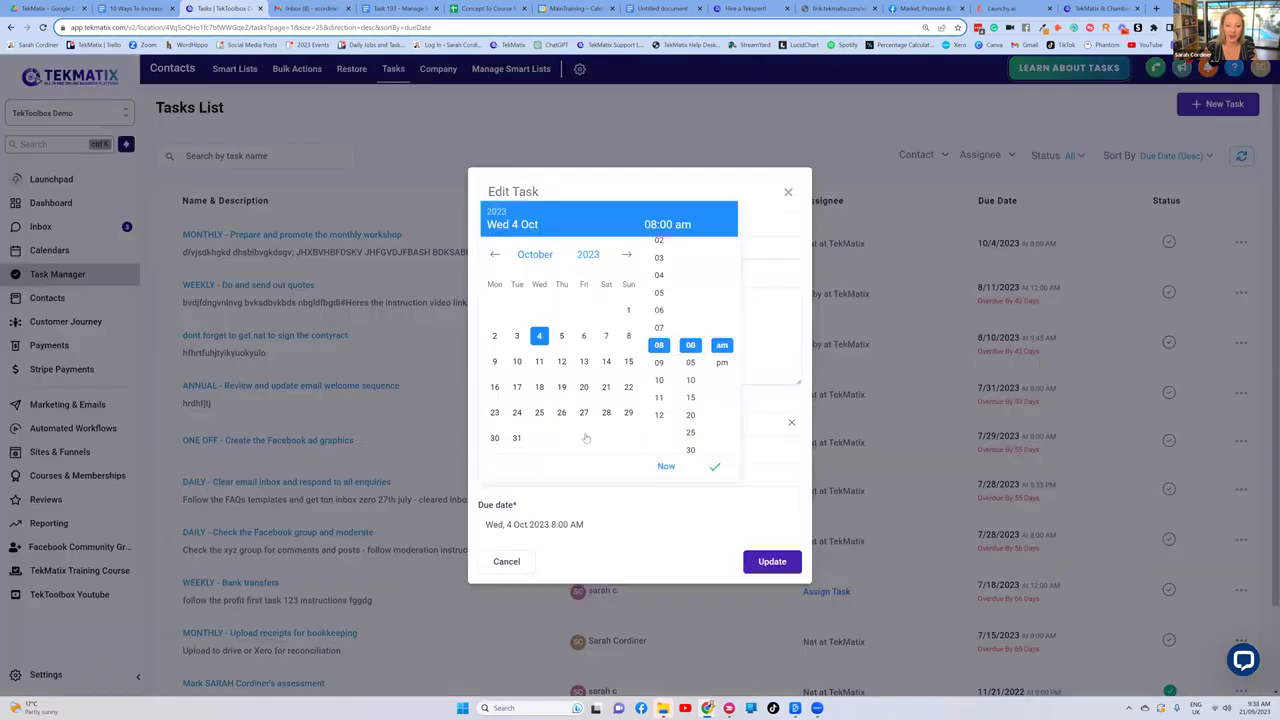
left_click(630, 252)
left_click(606, 335)
left_click(714, 466)
left_click(766, 562)
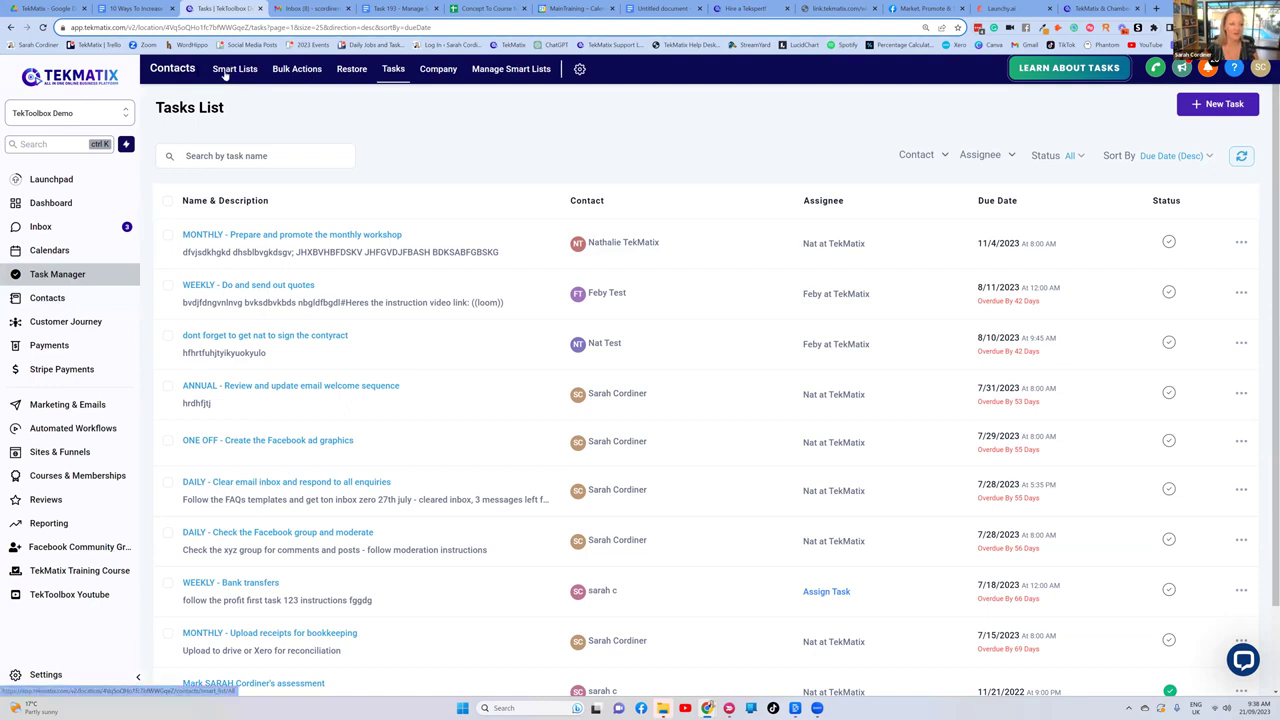
Step: Open the Contacts smart list and look through all contact records with their emails, activity and tags
left_click(47, 297)
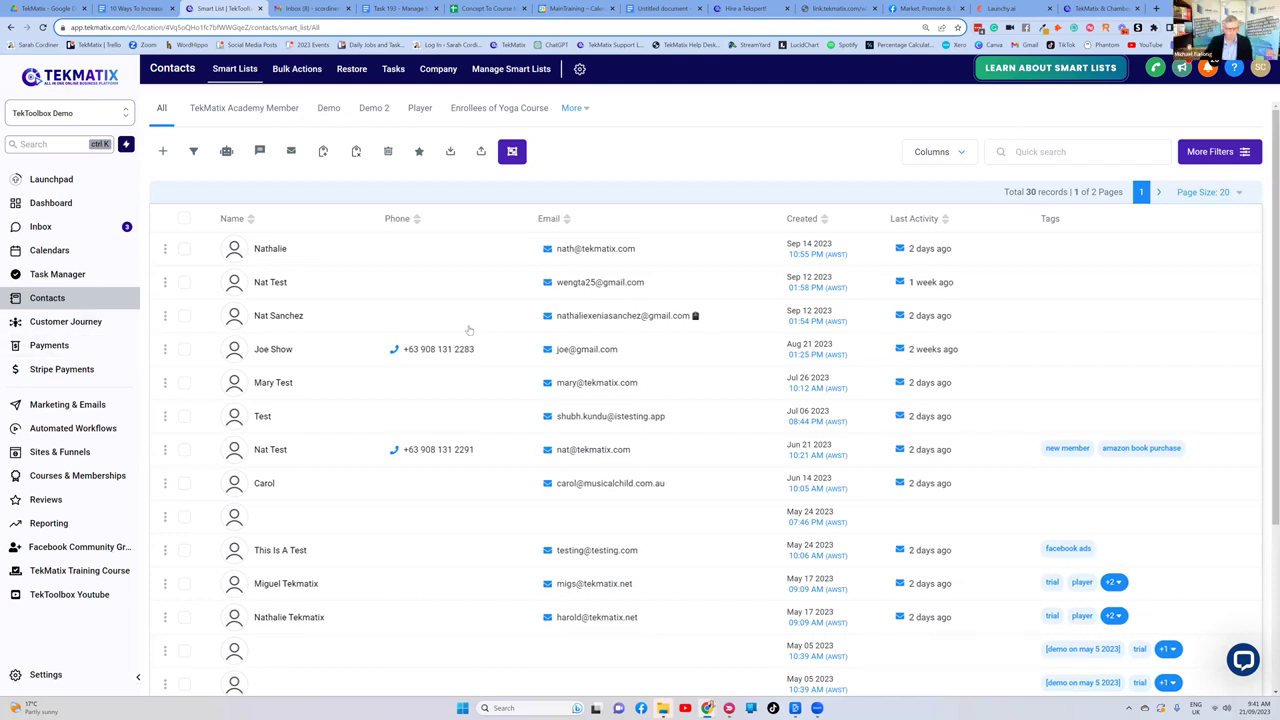
scroll(638, 452, "down", 3)
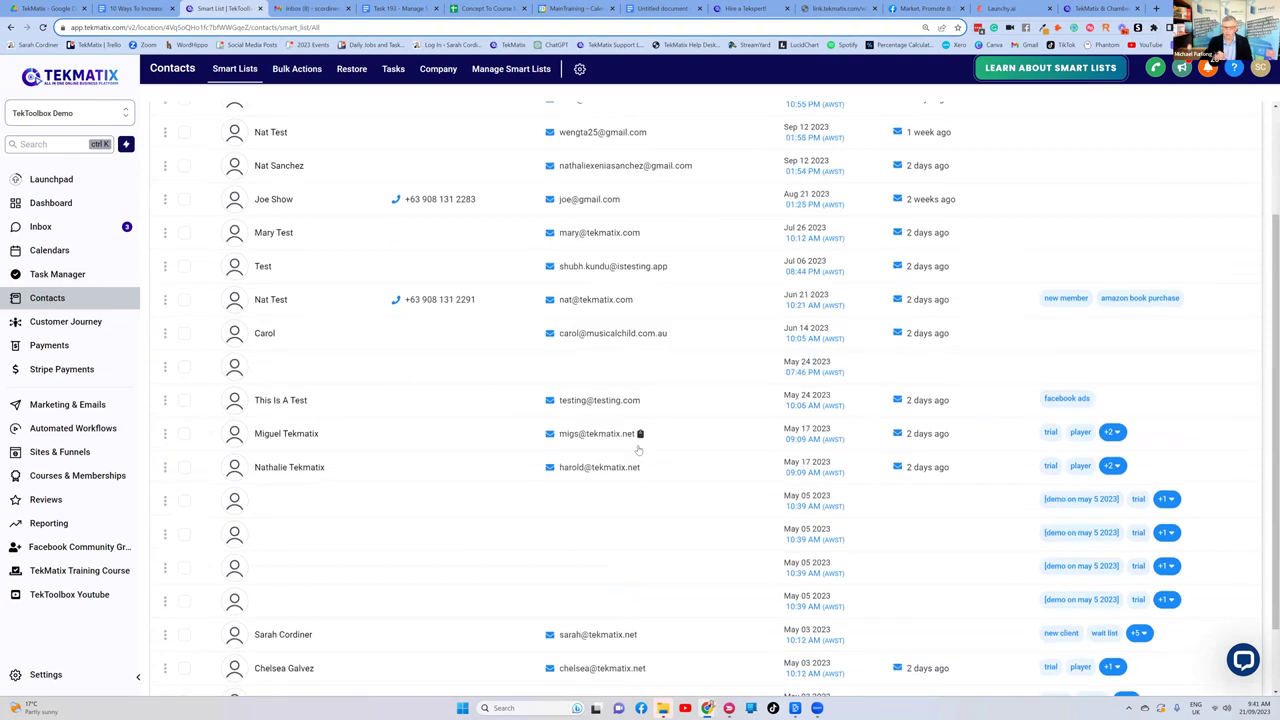
scroll(521, 384, "up", 3)
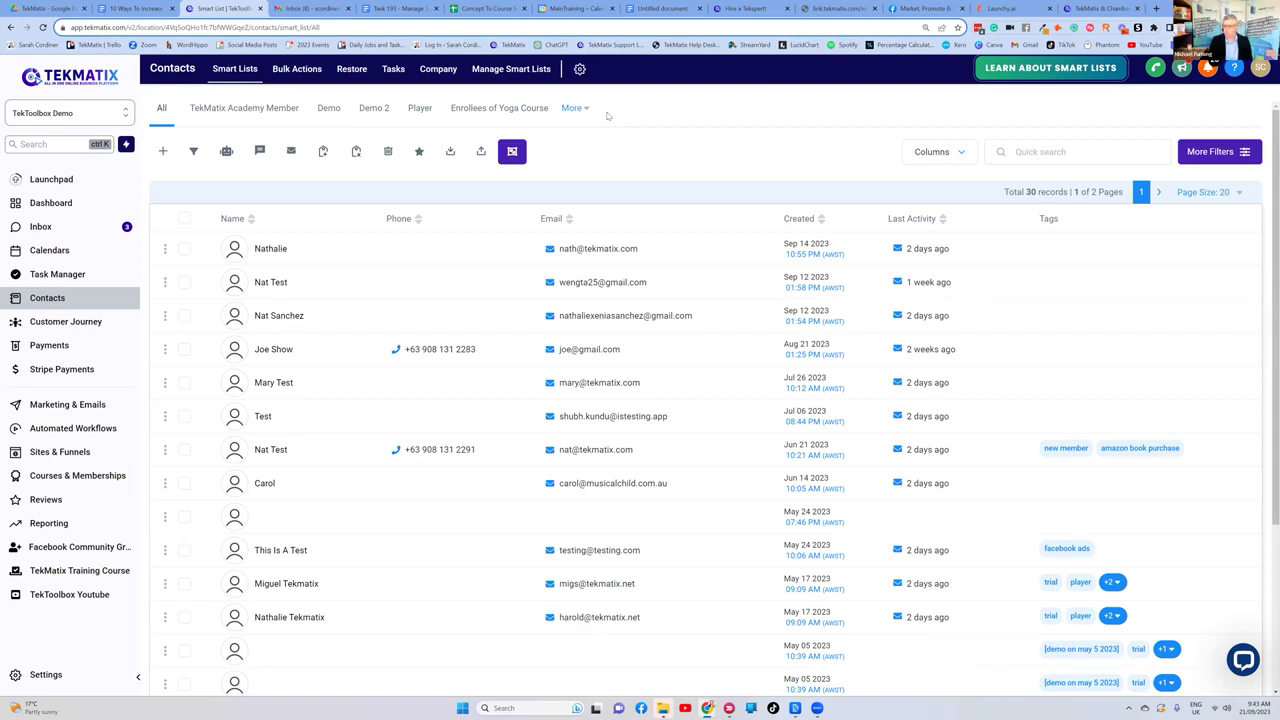
Step: Open the Customer Journey board and display the owner's "customer journey - xyz" pipeline in place of Client Pipeline
left_click(45, 333)
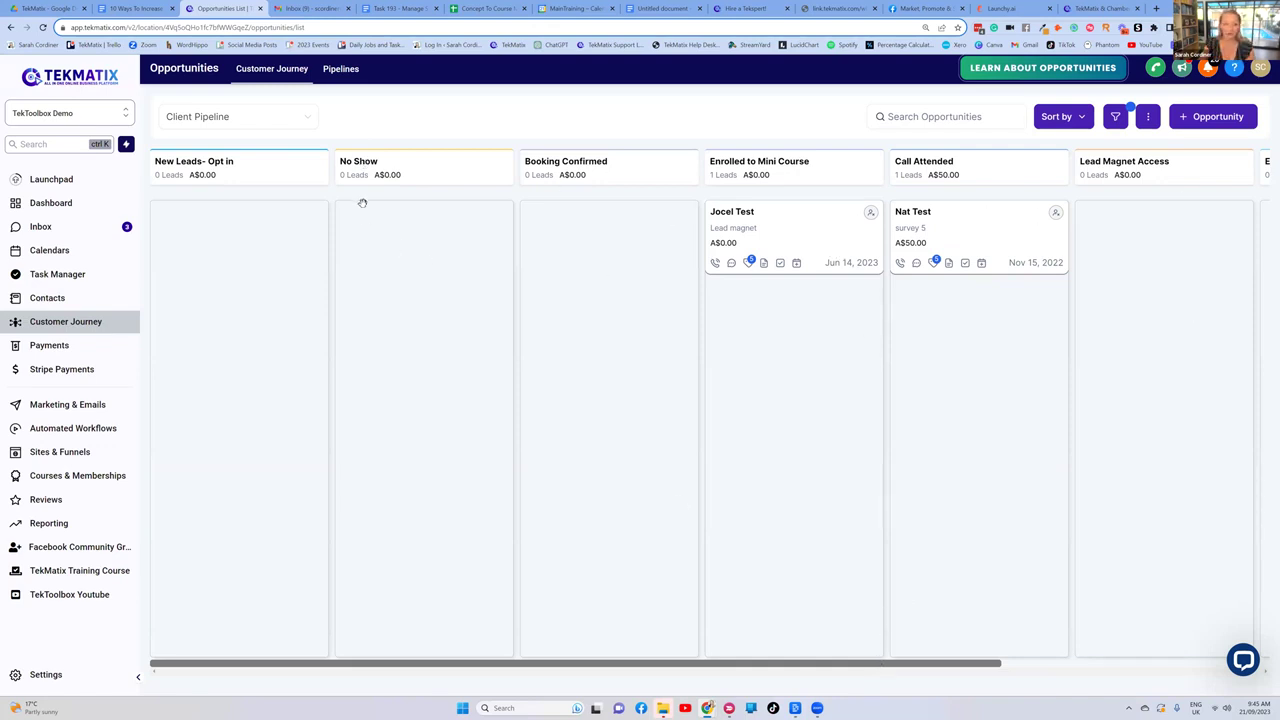
left_click(292, 122)
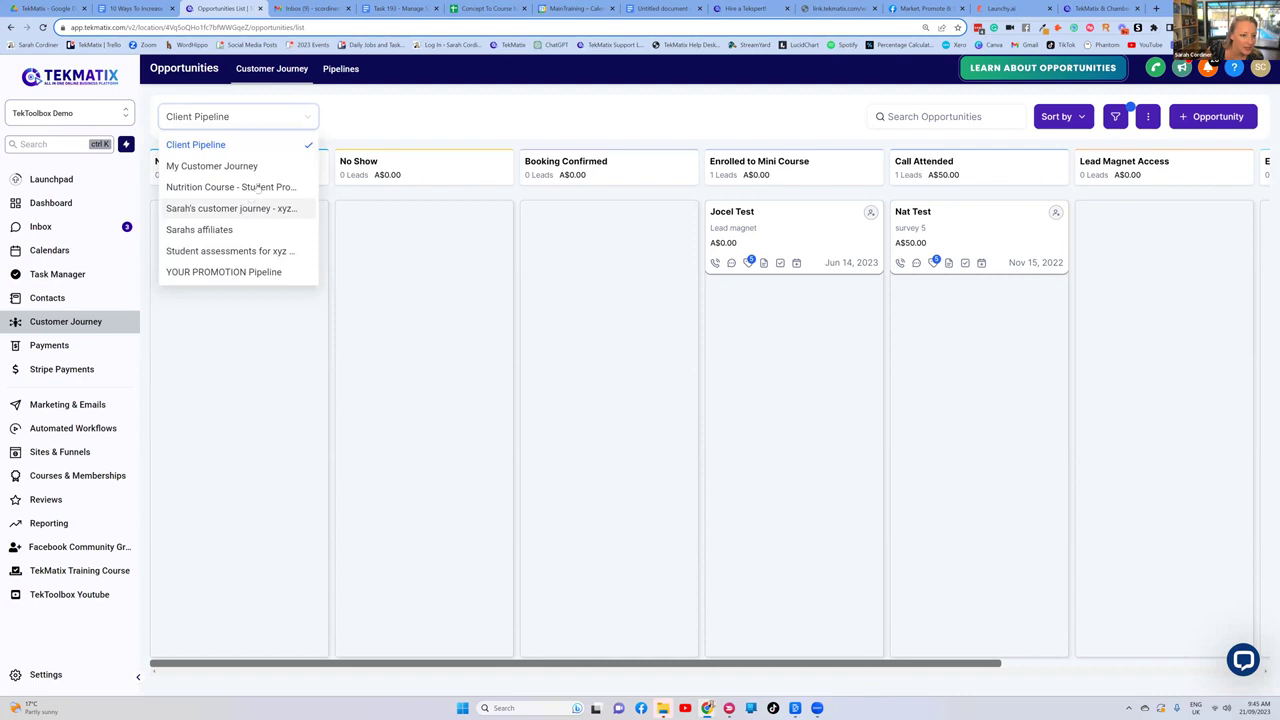
left_click(230, 209)
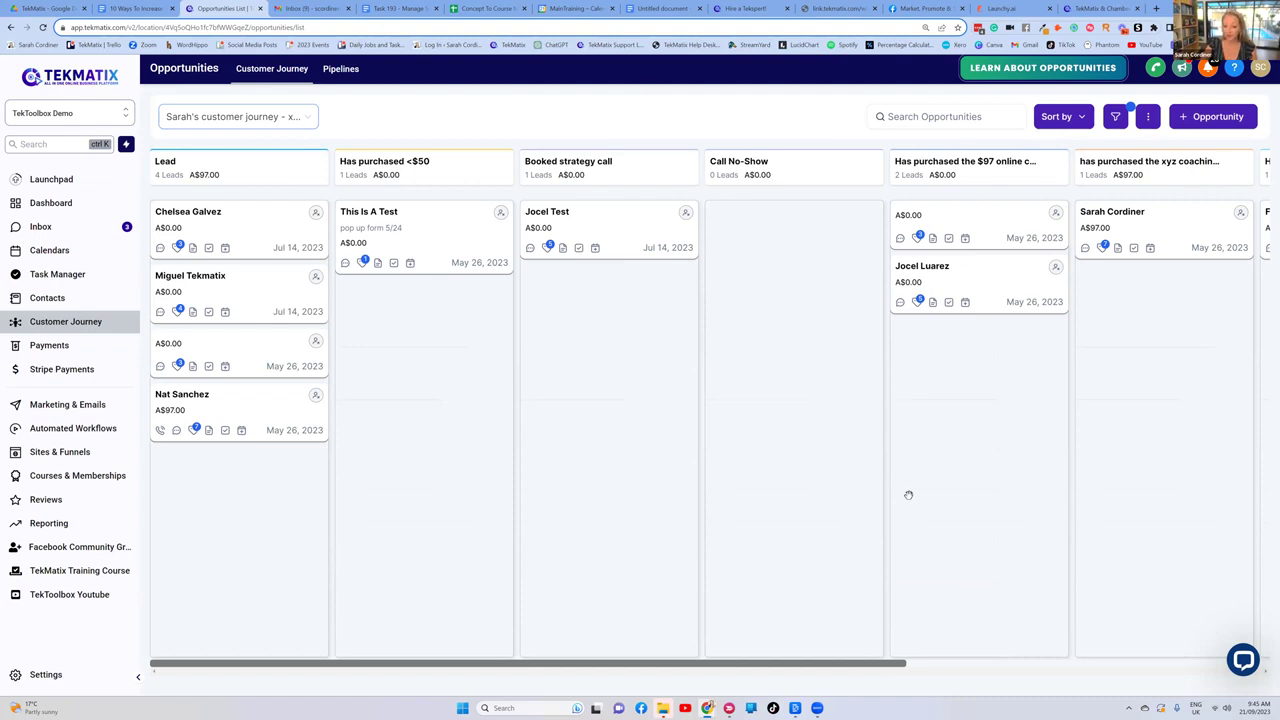
Step: Examine the pipeline's stages from Lead through to "Has joined the retreat", including the lead cards in each
left_click_drag(877, 661, 1130, 647)
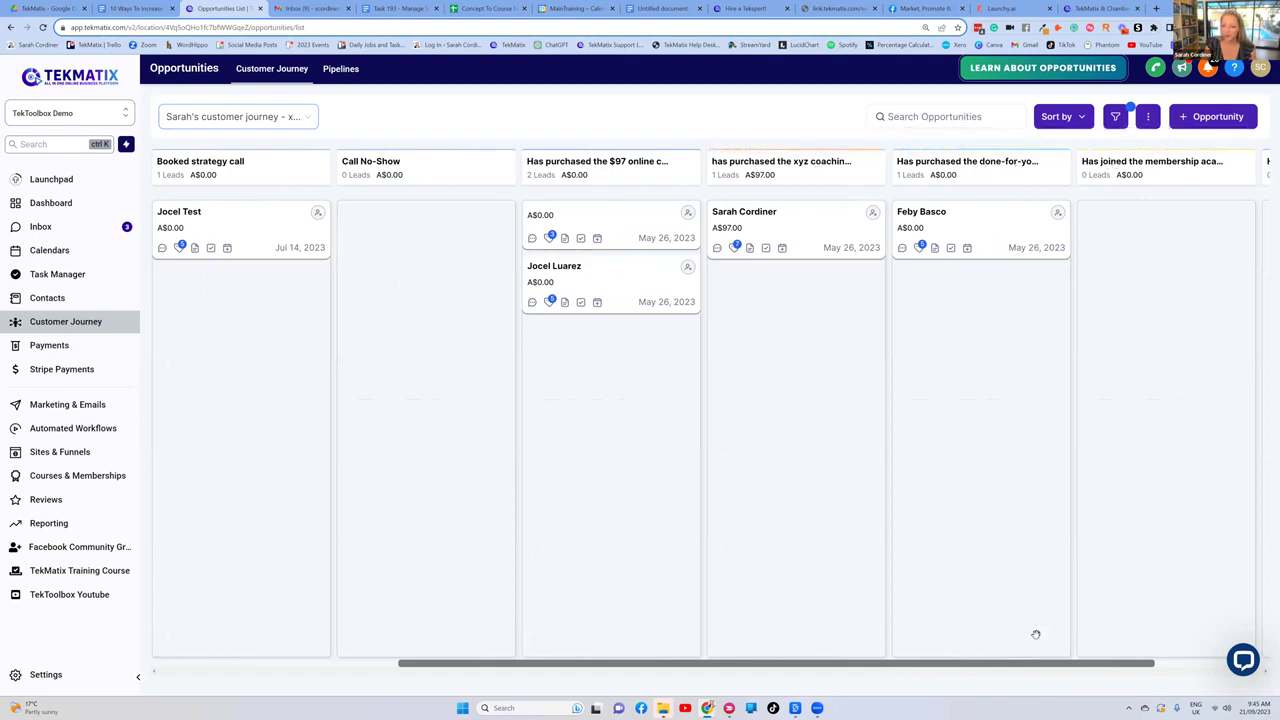
left_click_drag(1109, 661, 1208, 648)
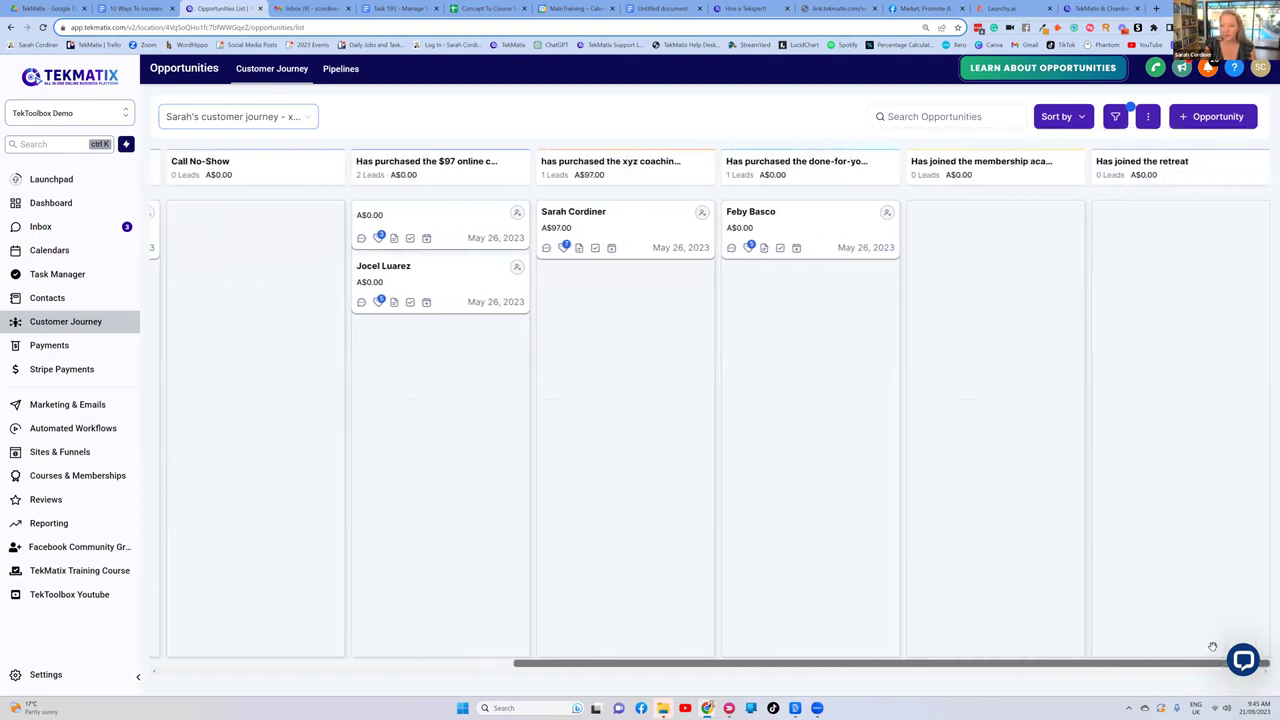
left_click_drag(1110, 665, 718, 660)
scroll(718, 660, "left", 3)
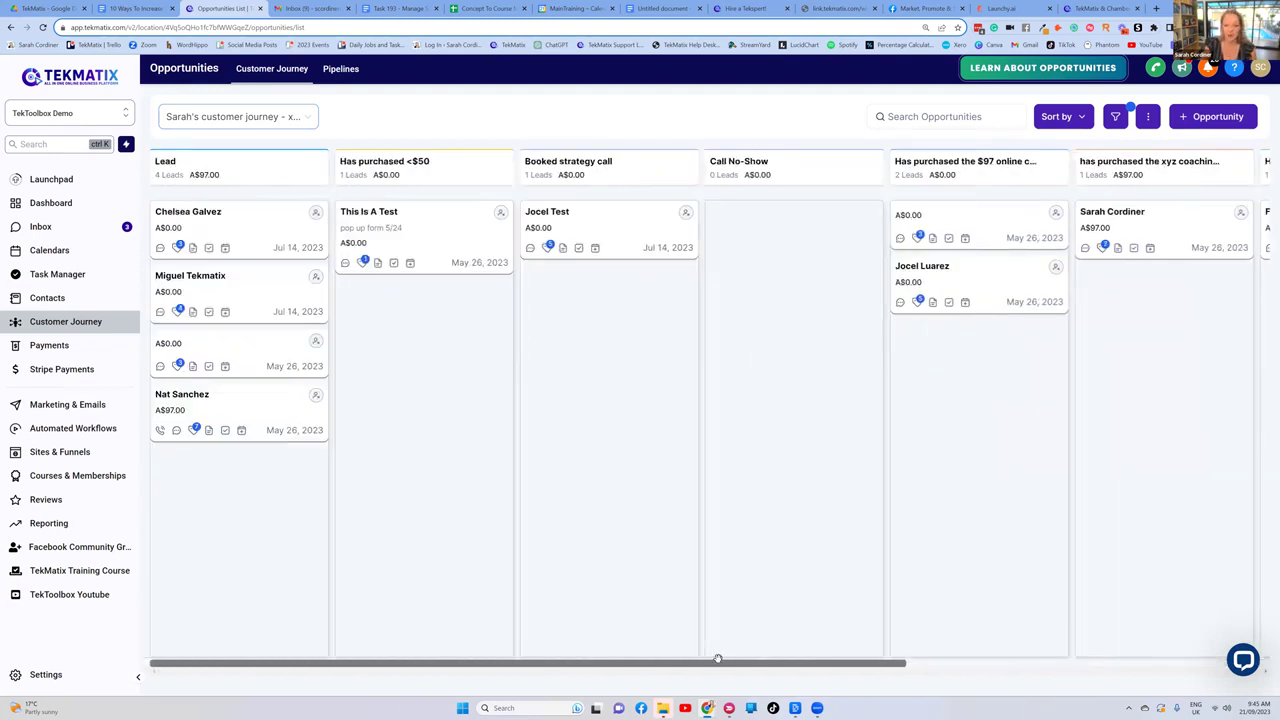
scroll(1087, 615, "right", 4)
scroll(780, 609, "left", 5)
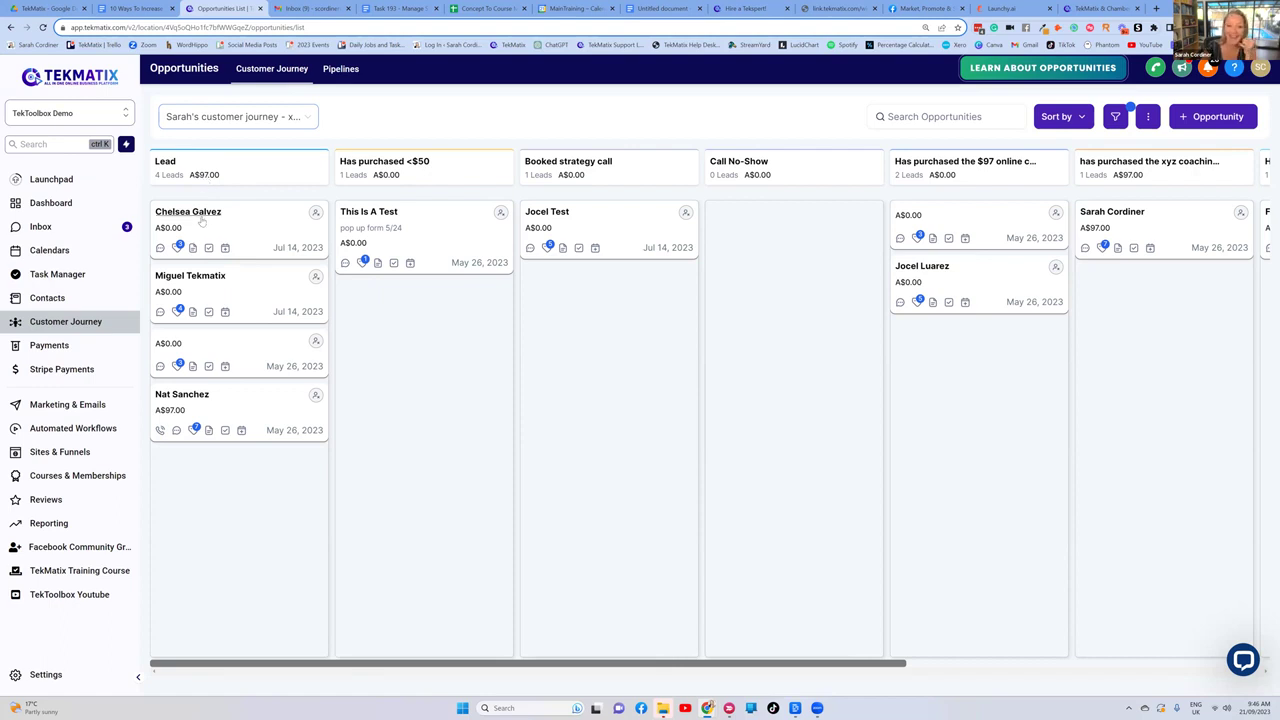
mouse_move(178, 245)
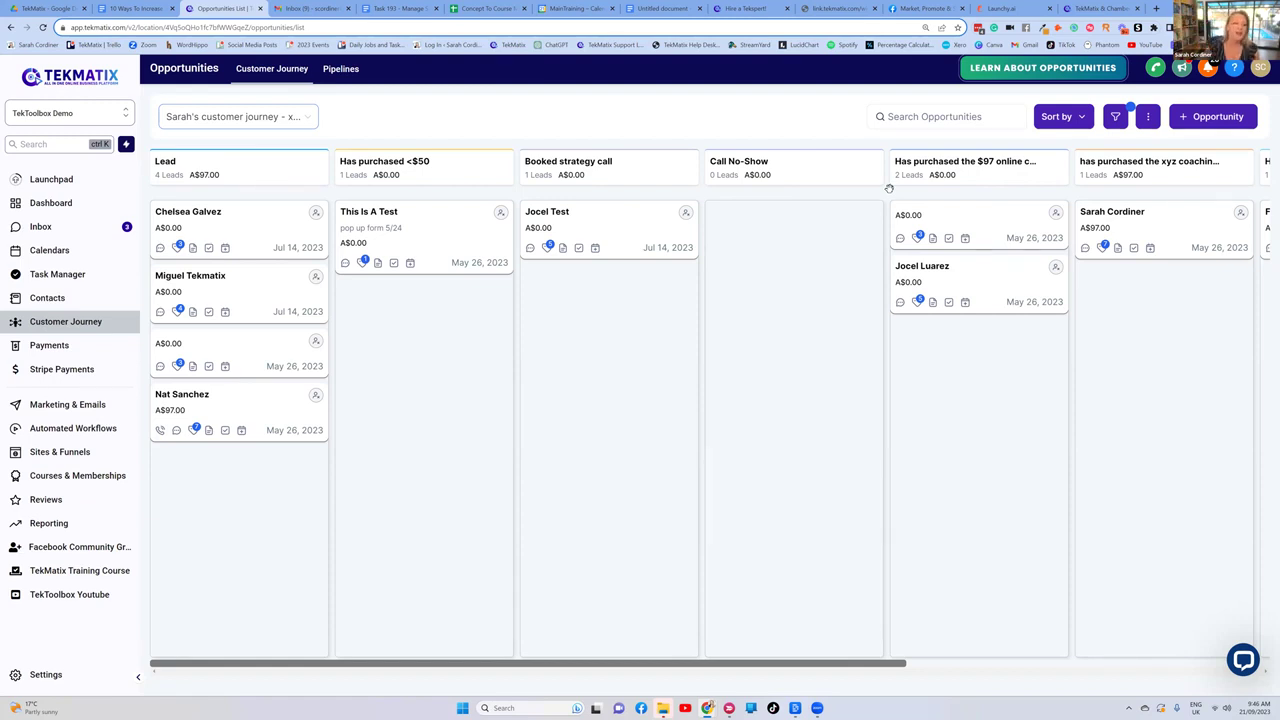
Step: Review the Payments area's invoices, its proposals and estimates, and the payment gateway integrations
left_click(60, 345)
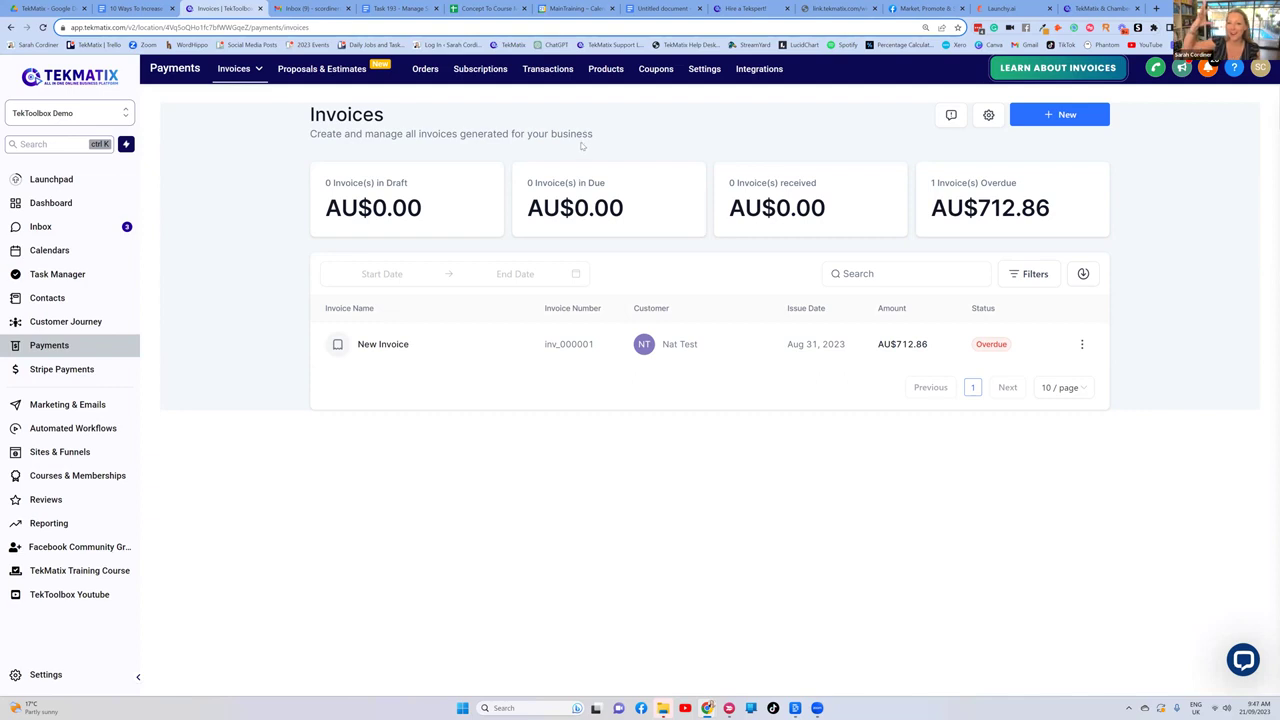
left_click(319, 71)
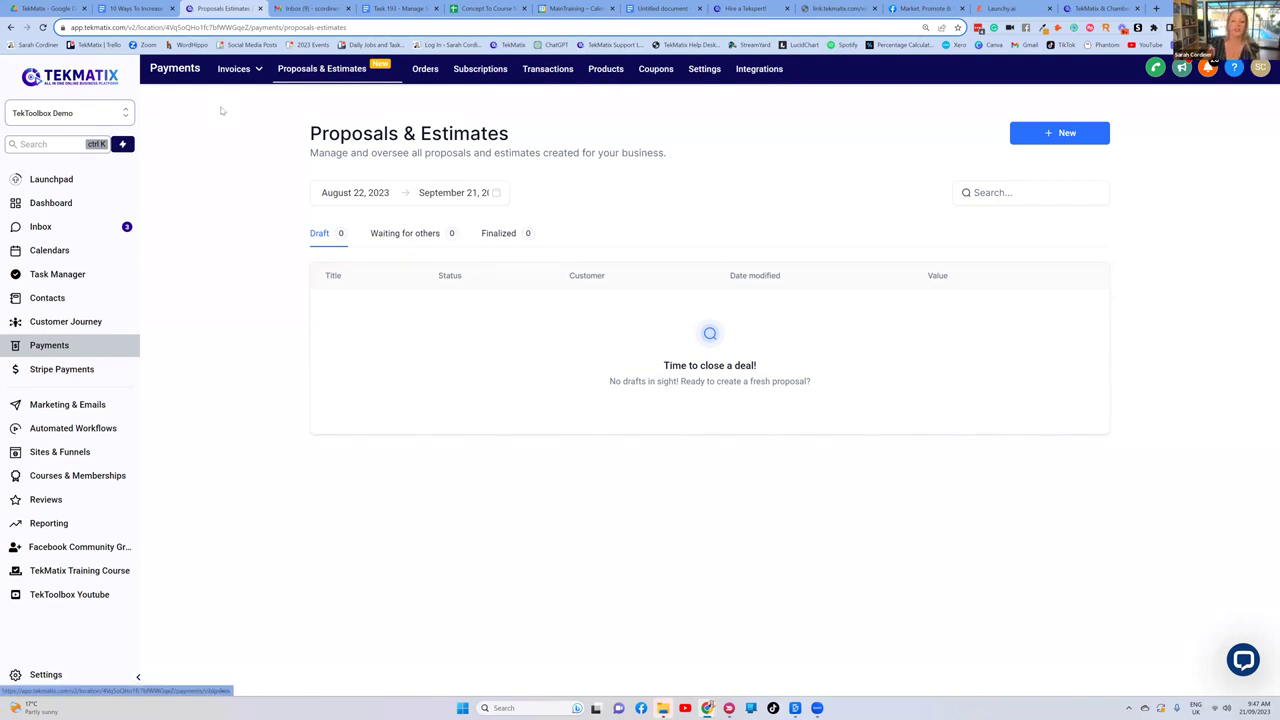
left_click(759, 68)
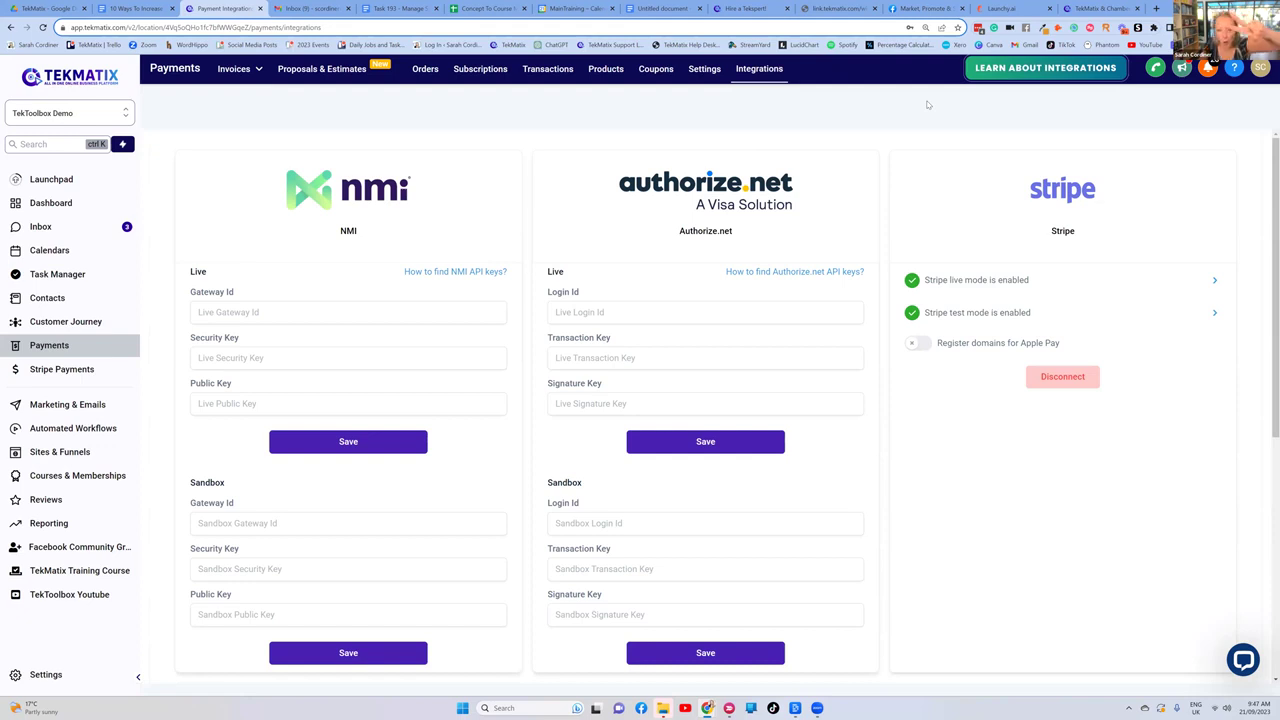
scroll(488, 409, "down", 5)
scroll(539, 297, "up", 4)
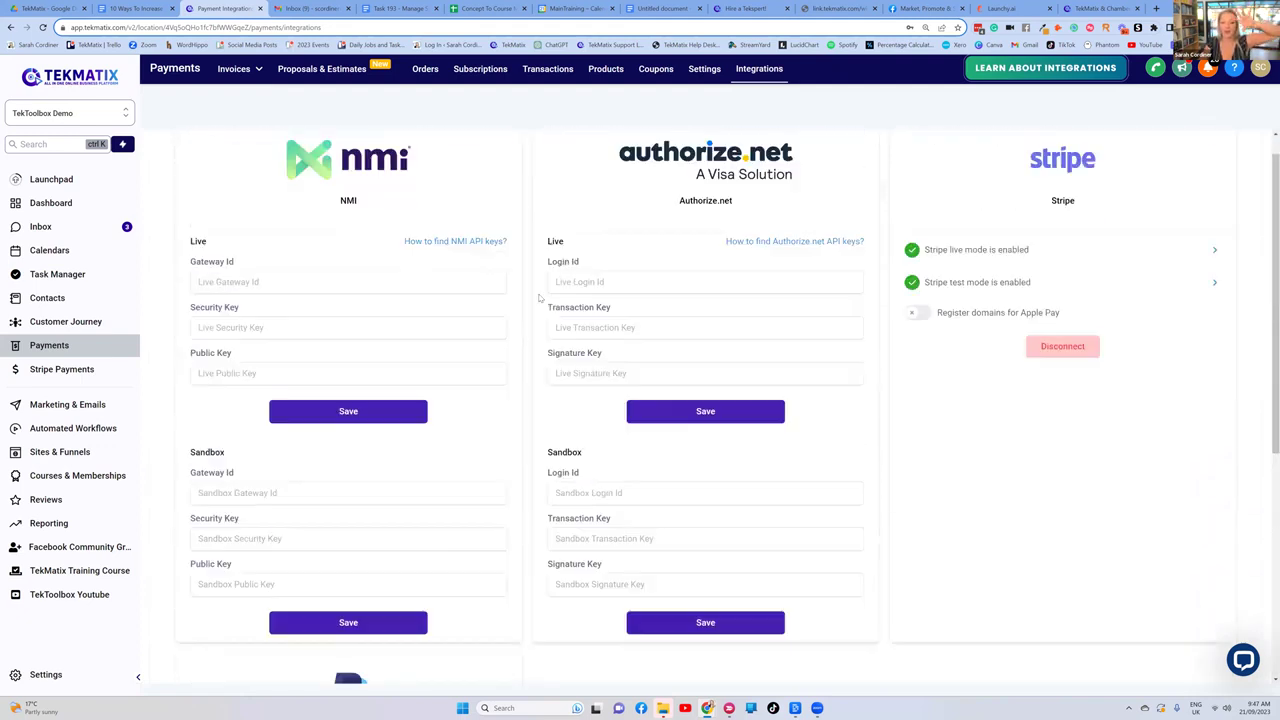
scroll(539, 297, "up", 1)
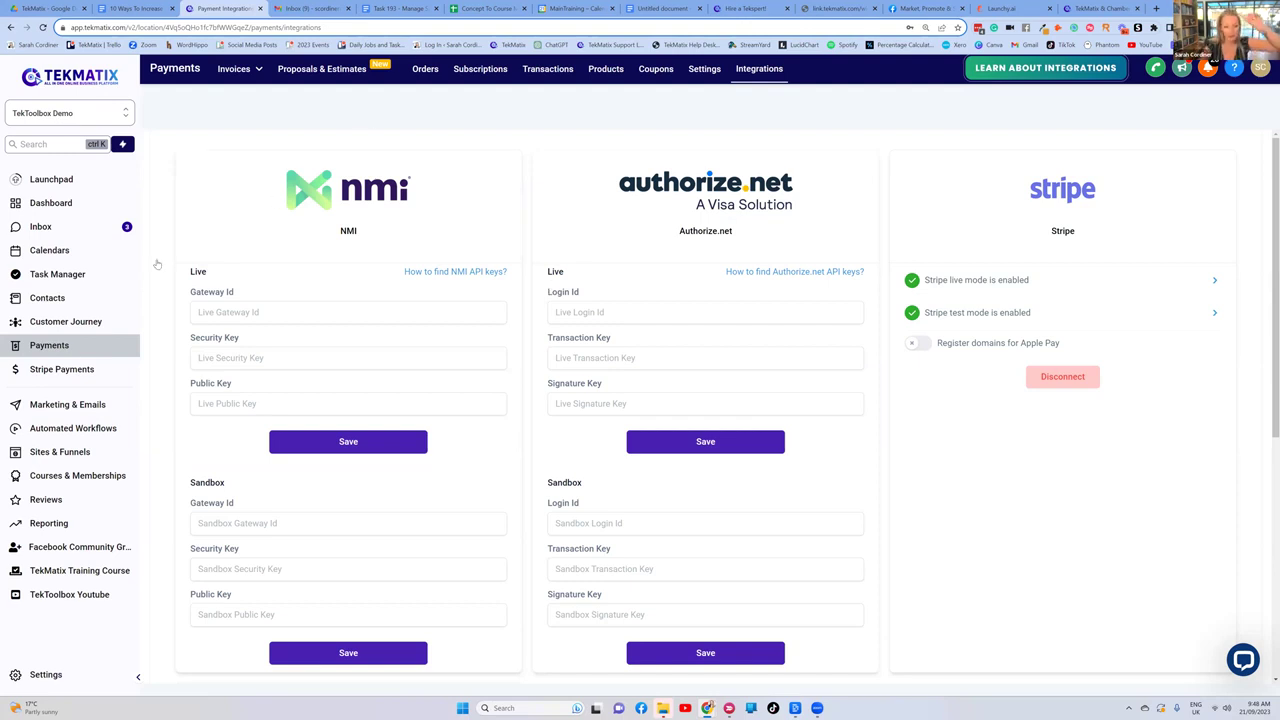
Step: Open the Social Planner in Marketing & Emails and review its social account list and account connection settings
left_click(101, 405)
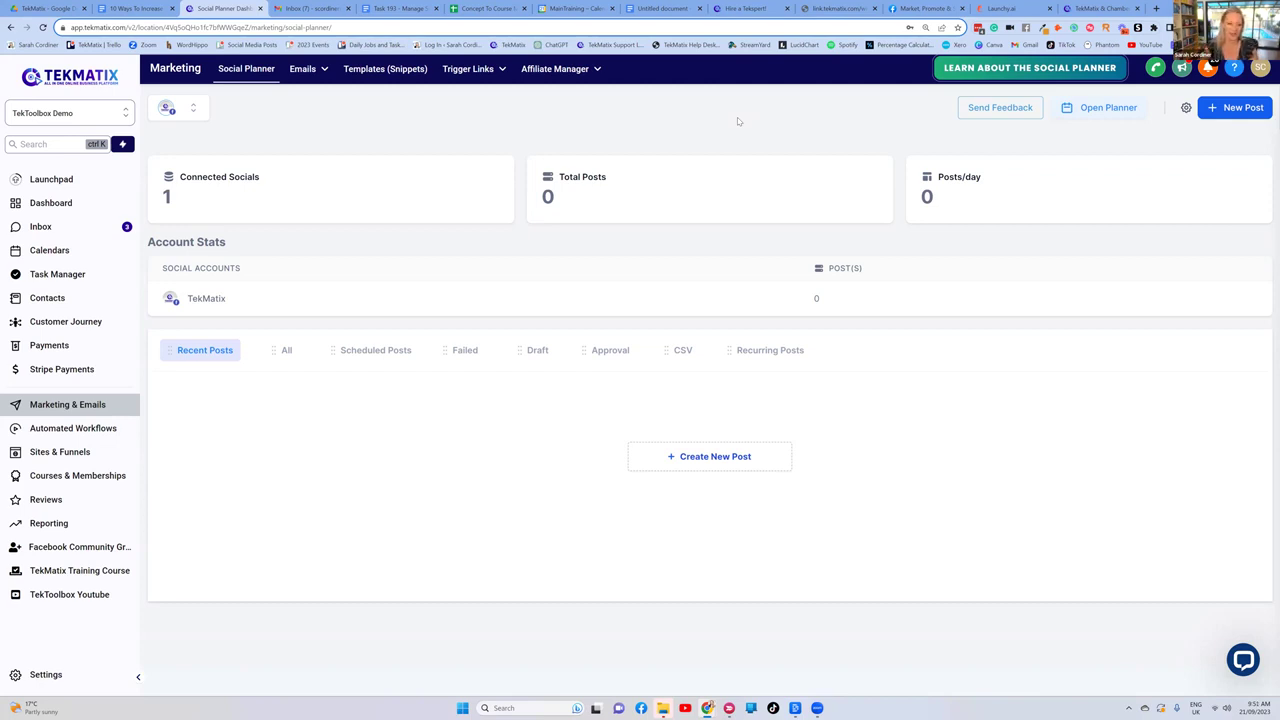
left_click(259, 80)
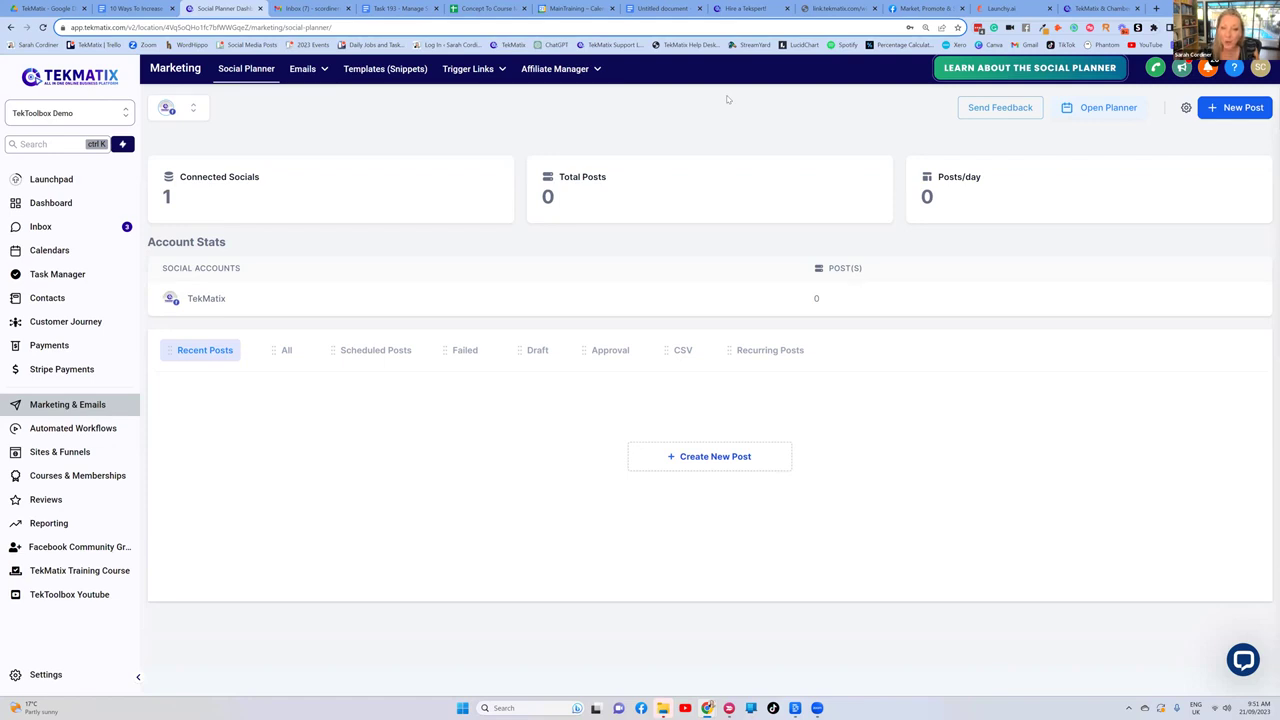
left_click(182, 106)
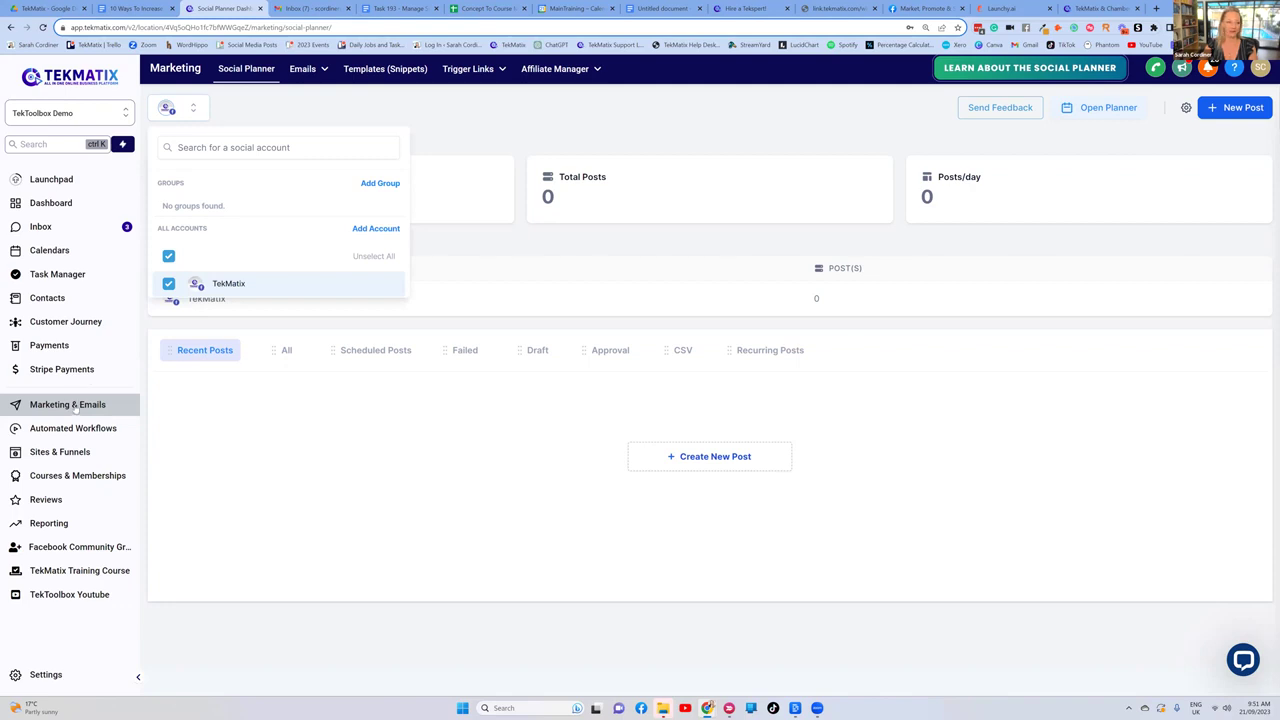
left_click(1186, 108)
scroll(434, 211, "down", 1)
scroll(353, 259, "up", 1)
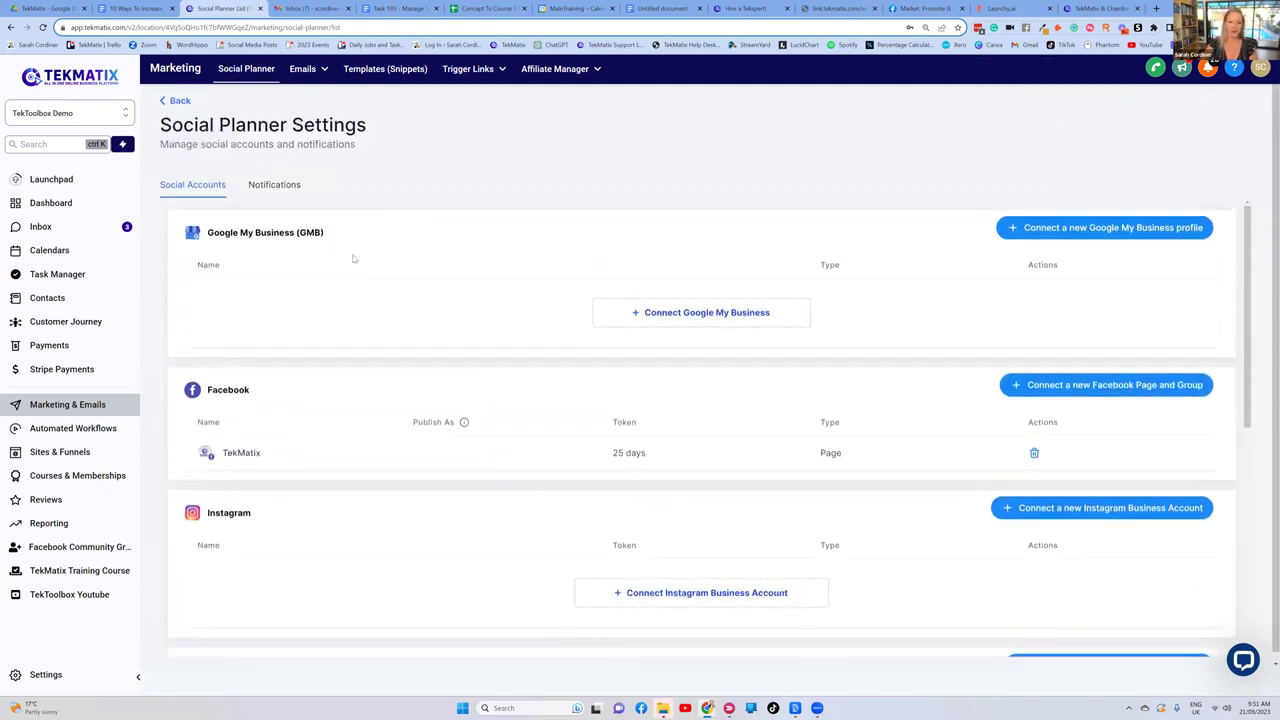
Step: Examine the social account connection options in Social Planner Settings, from Google My Business and Facebook down to TikTok
scroll(386, 262, "down", 2)
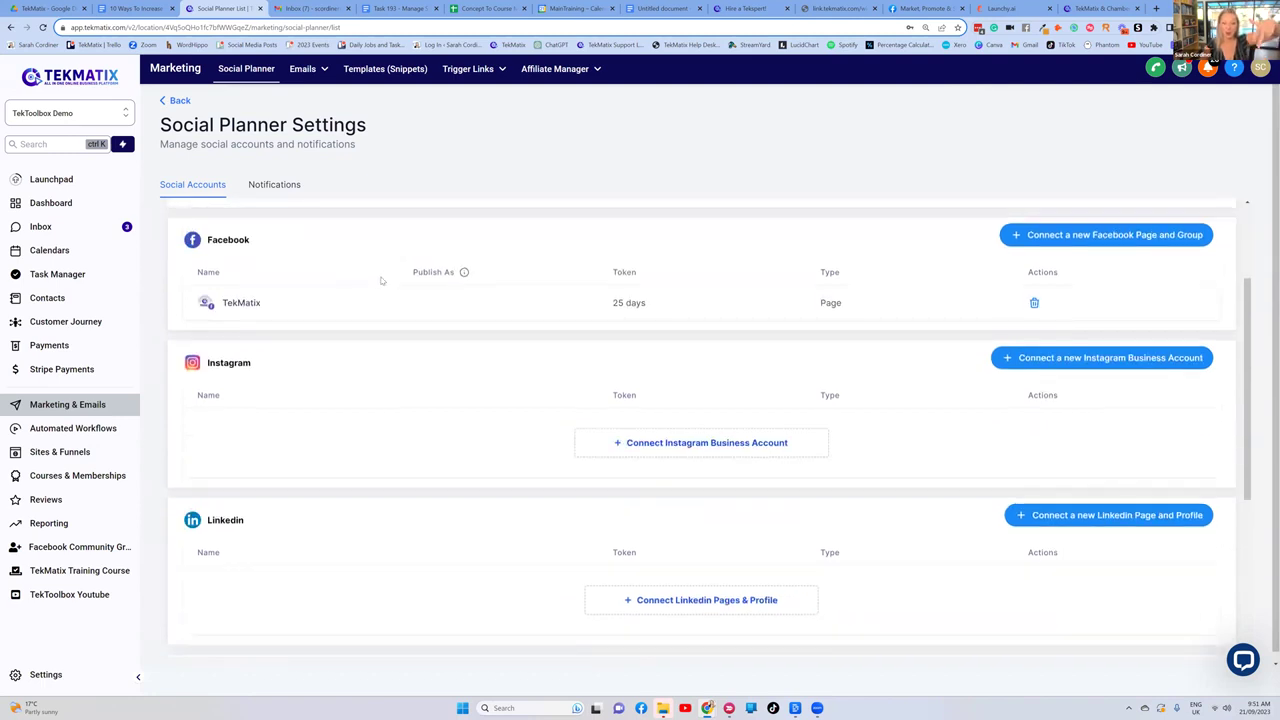
scroll(370, 287, "down", 1)
scroll(457, 314, "down", 3)
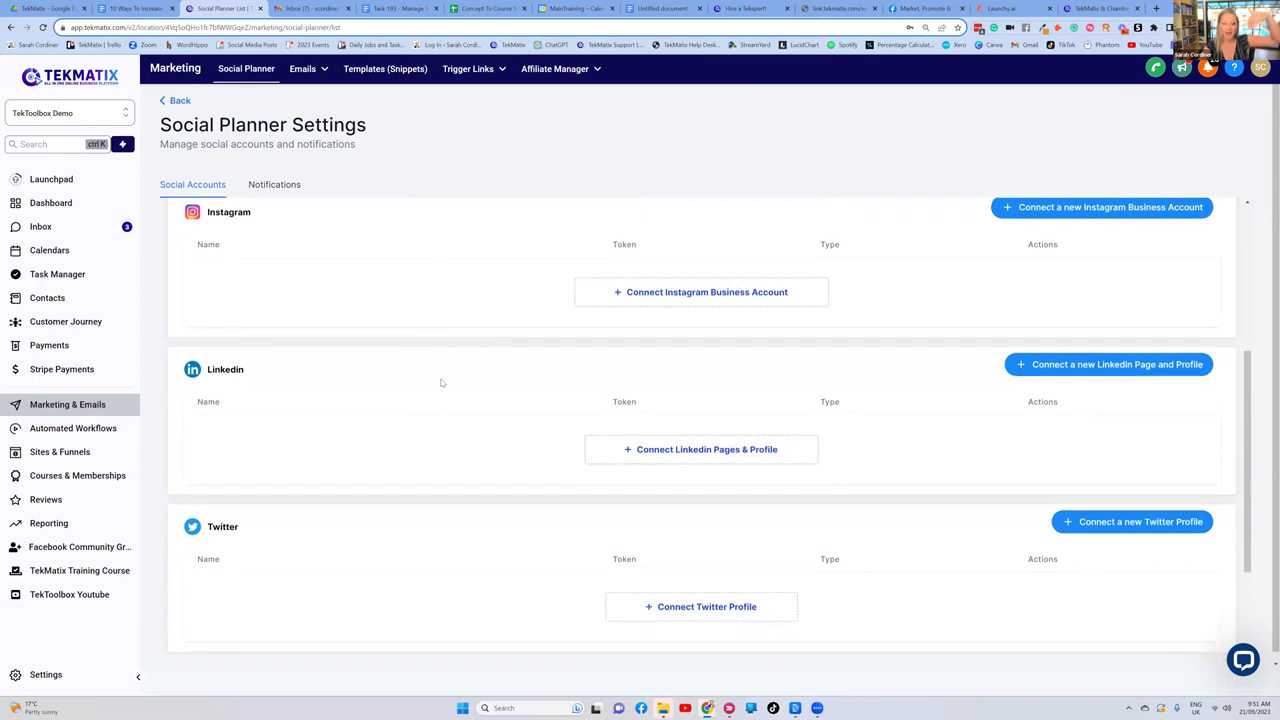
scroll(793, 496, "down", 1)
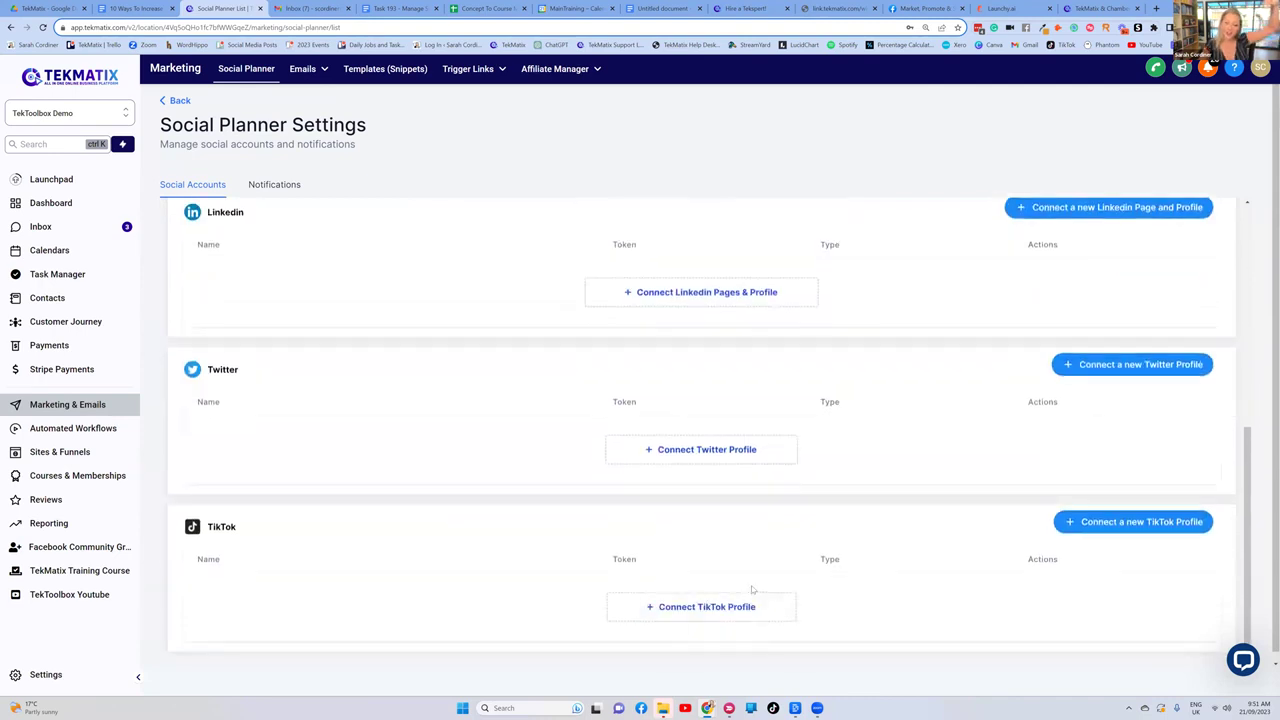
scroll(731, 471, "up", 5)
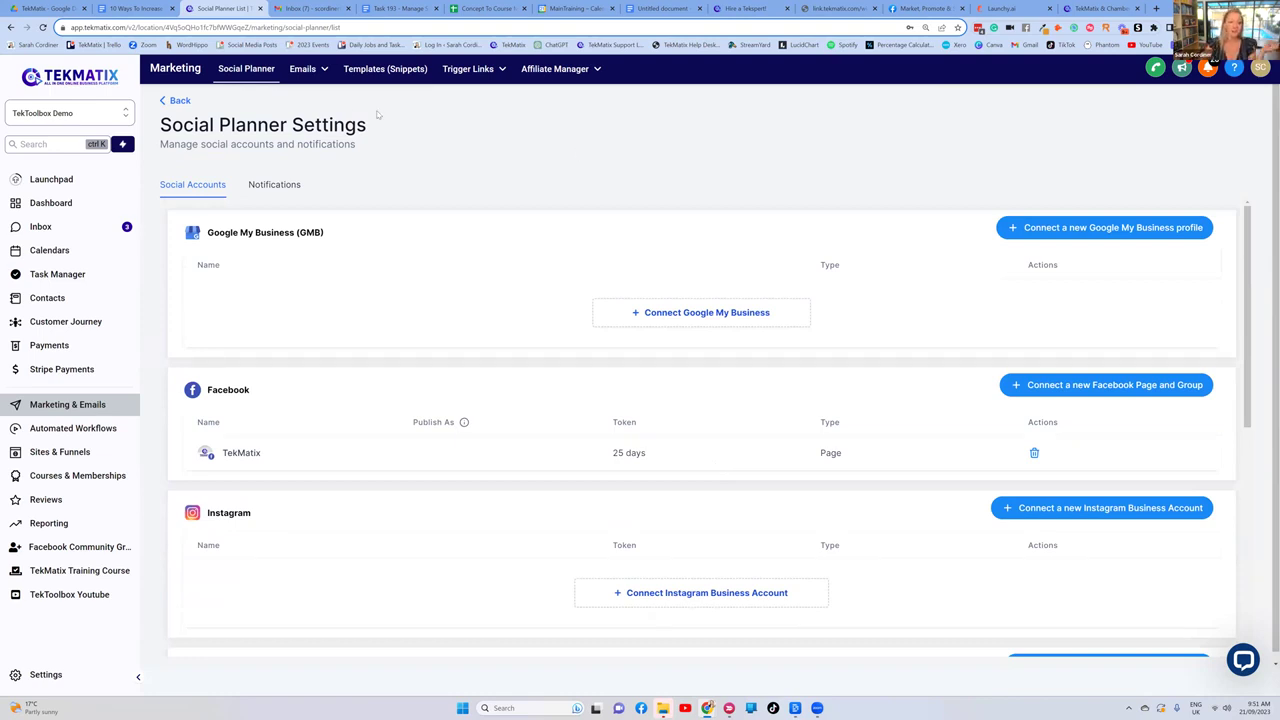
Step: Return to the Social Planner overview and create a new social post addressed to the TekMatix Facebook page
left_click(181, 104)
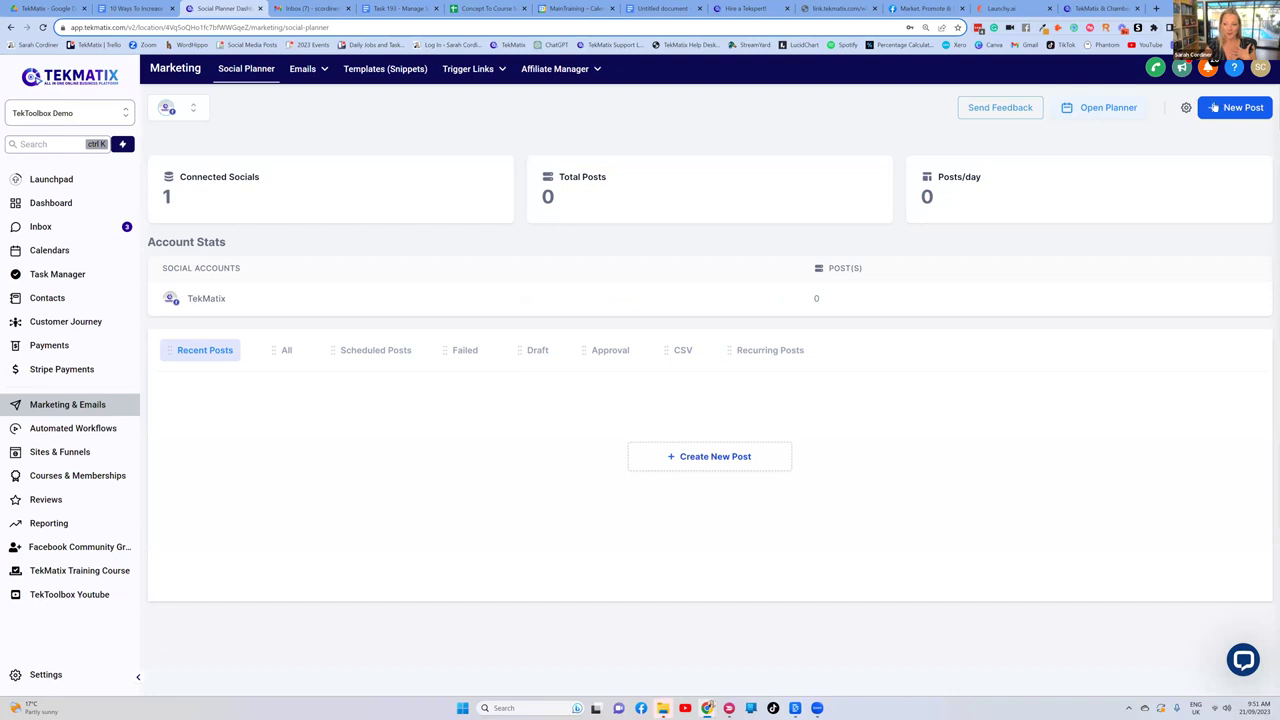
left_click(1224, 110)
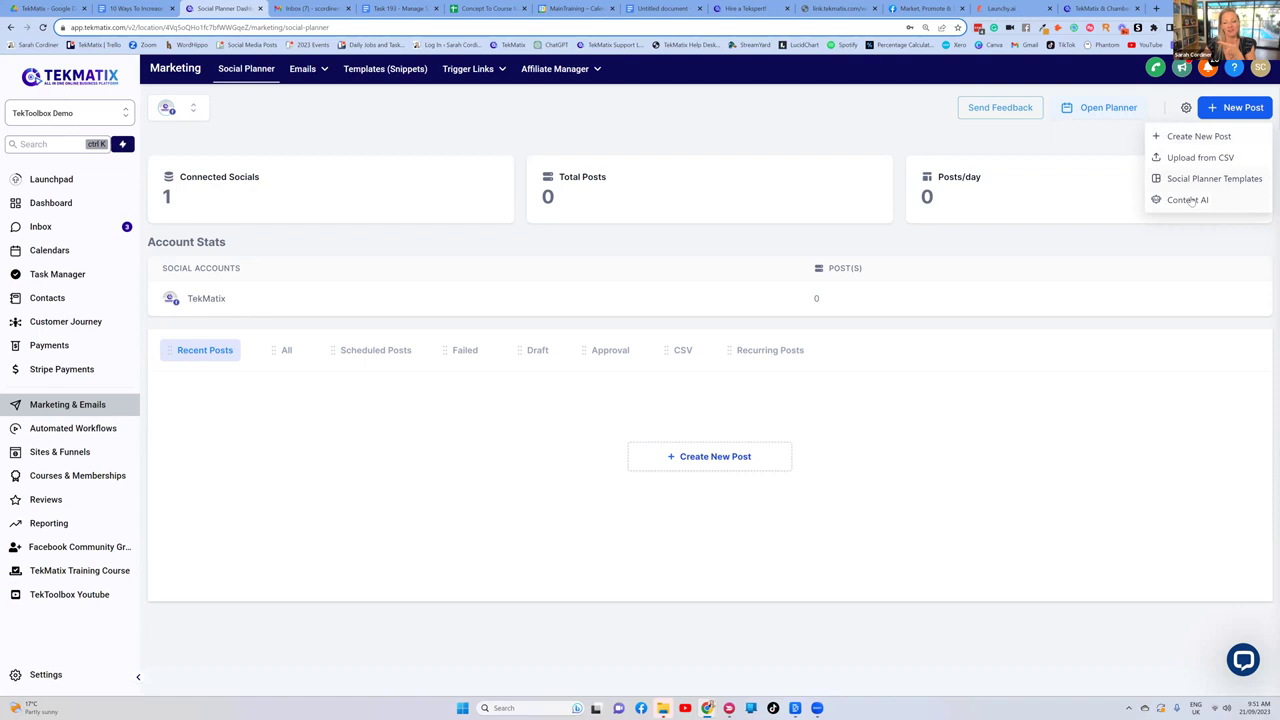
left_click(1186, 137)
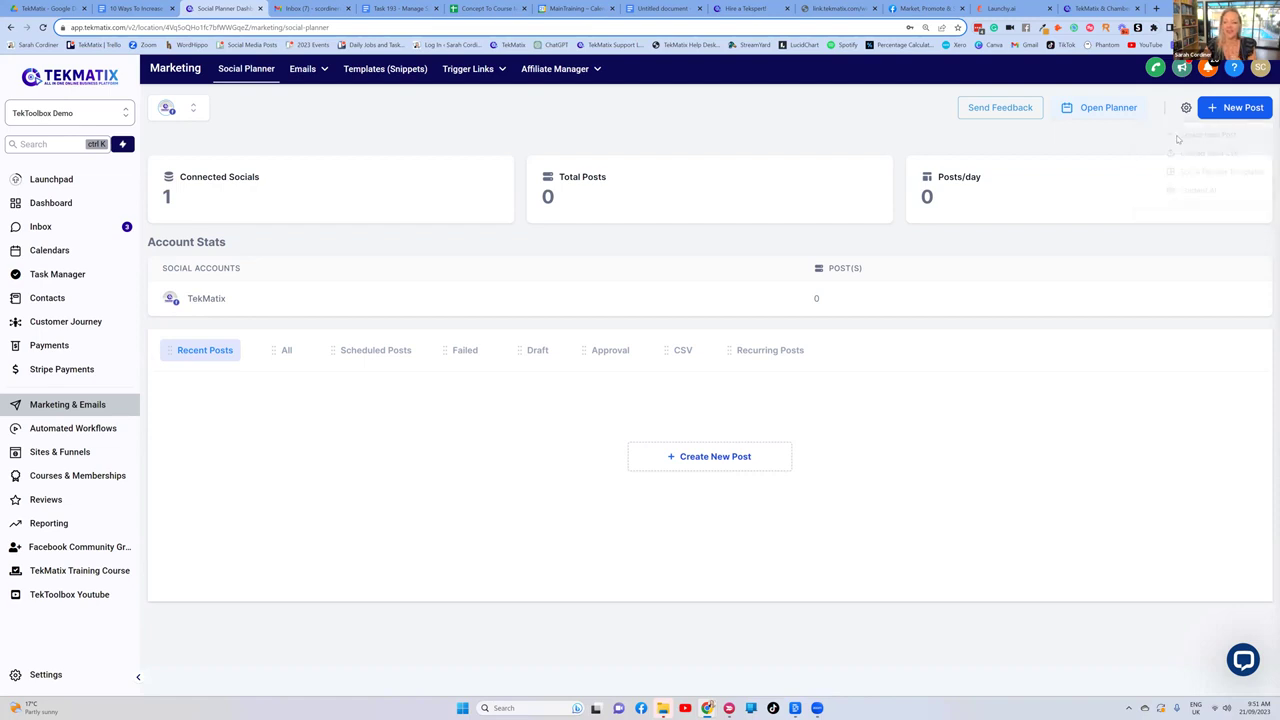
left_click(265, 142)
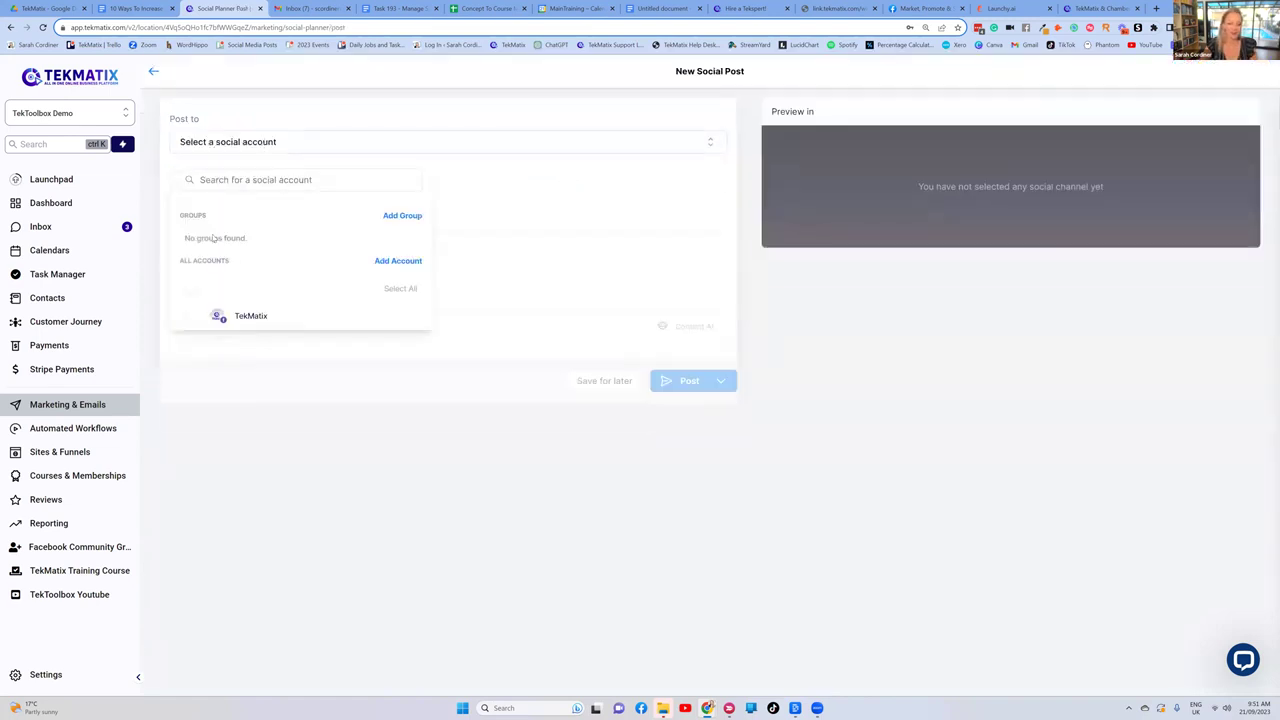
left_click(190, 319)
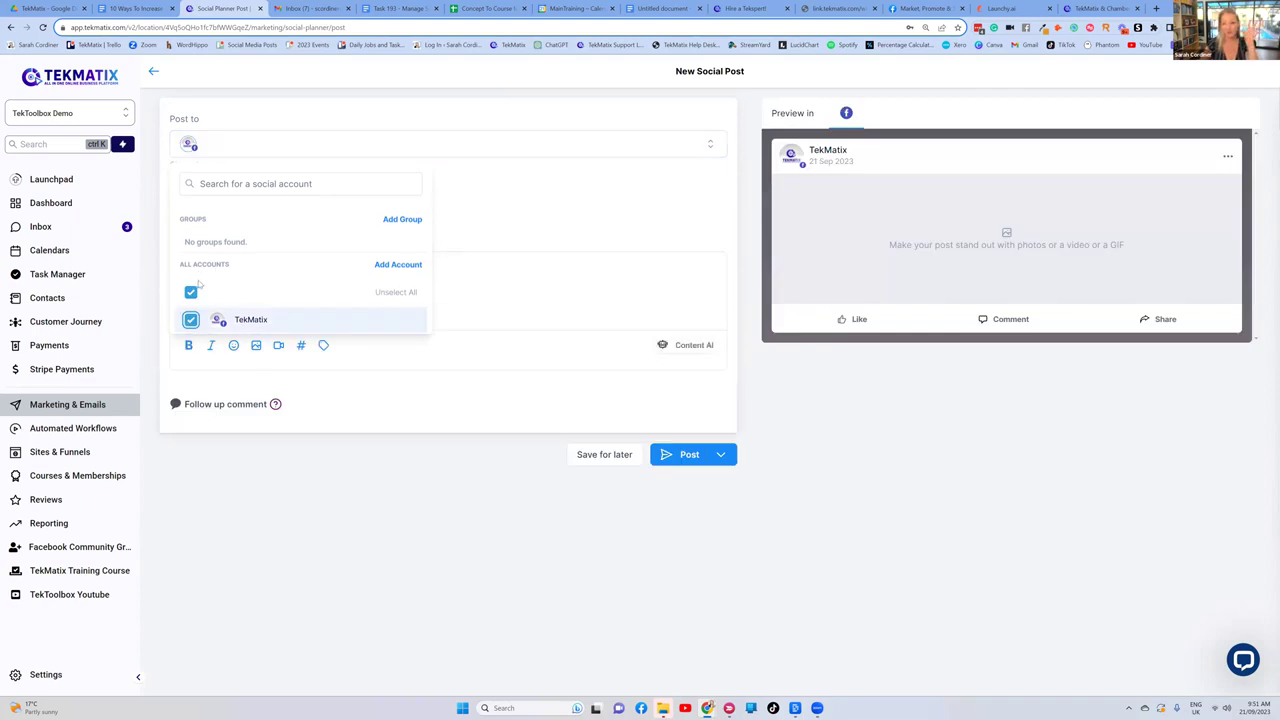
left_click(476, 197)
Step: Enter two lines of placeholder content in the post: "kjdsfvgkjsbgvksbg" and "dvbjshbvgkgdsbkvgkjedr"
left_click(212, 275)
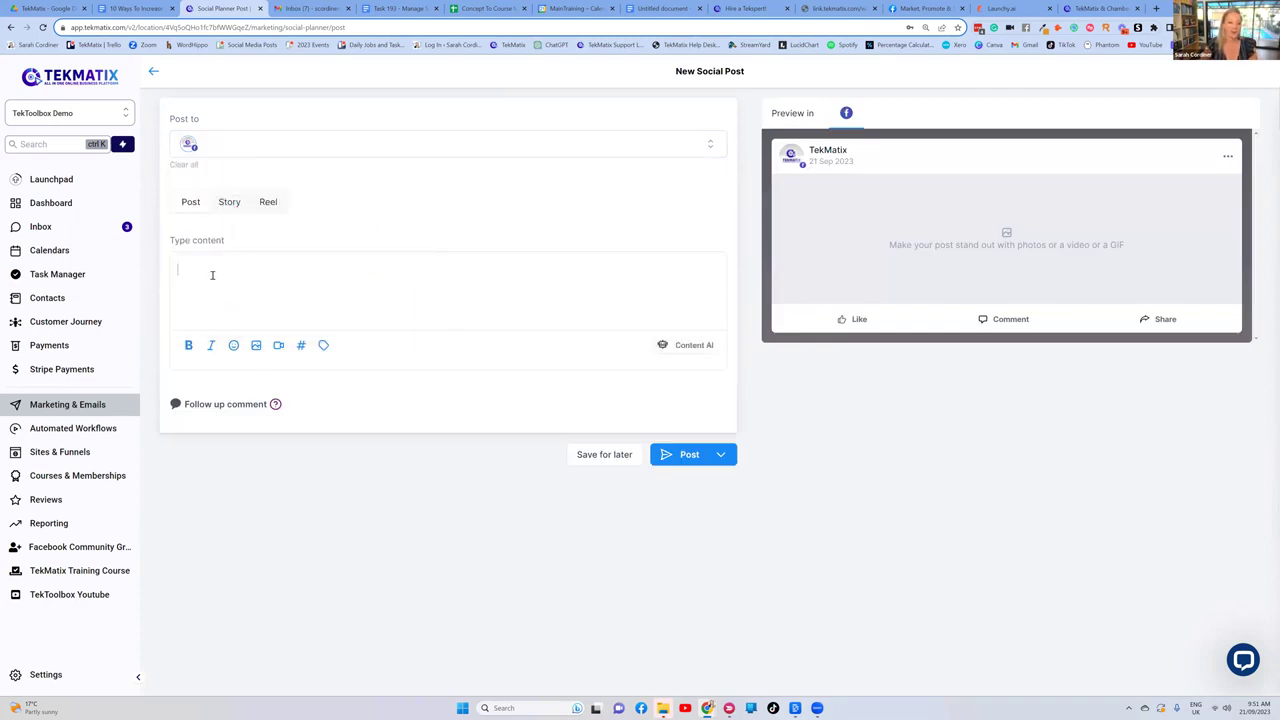
type("kjdsfvgkjsbgvksbg")
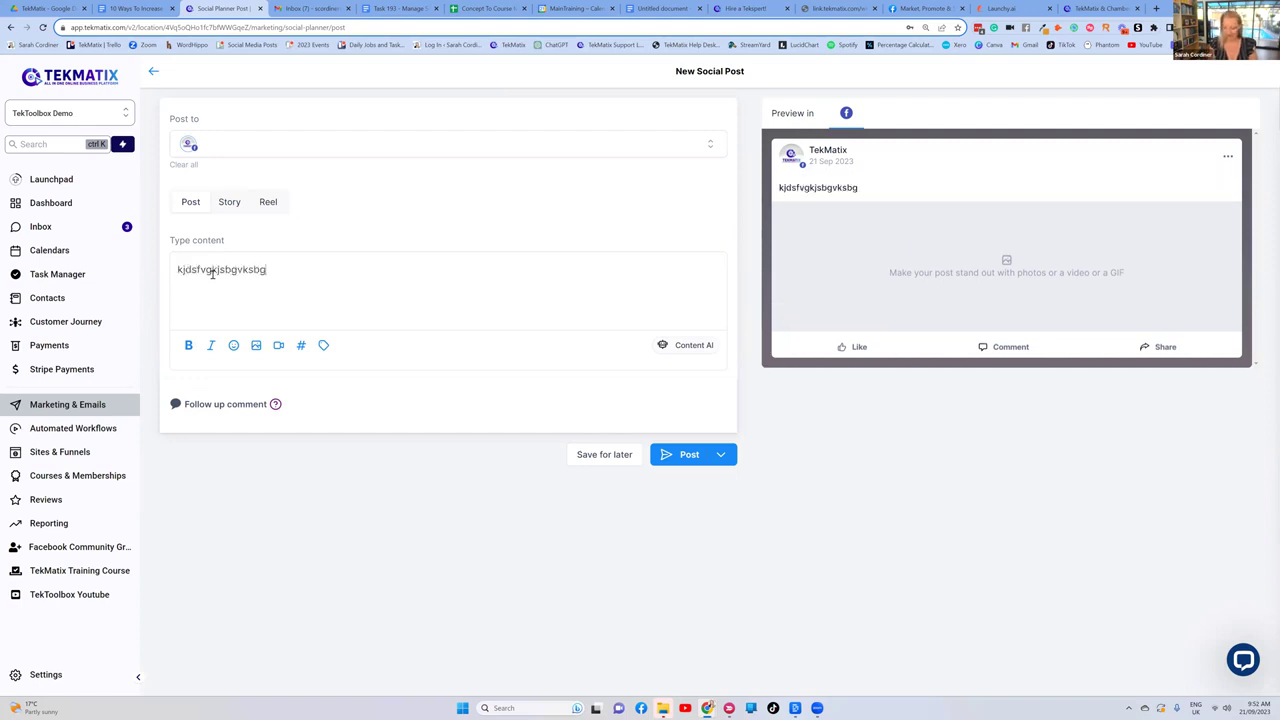
key("Return")
type("dvbjshbvgkgdsbkvgkjedr")
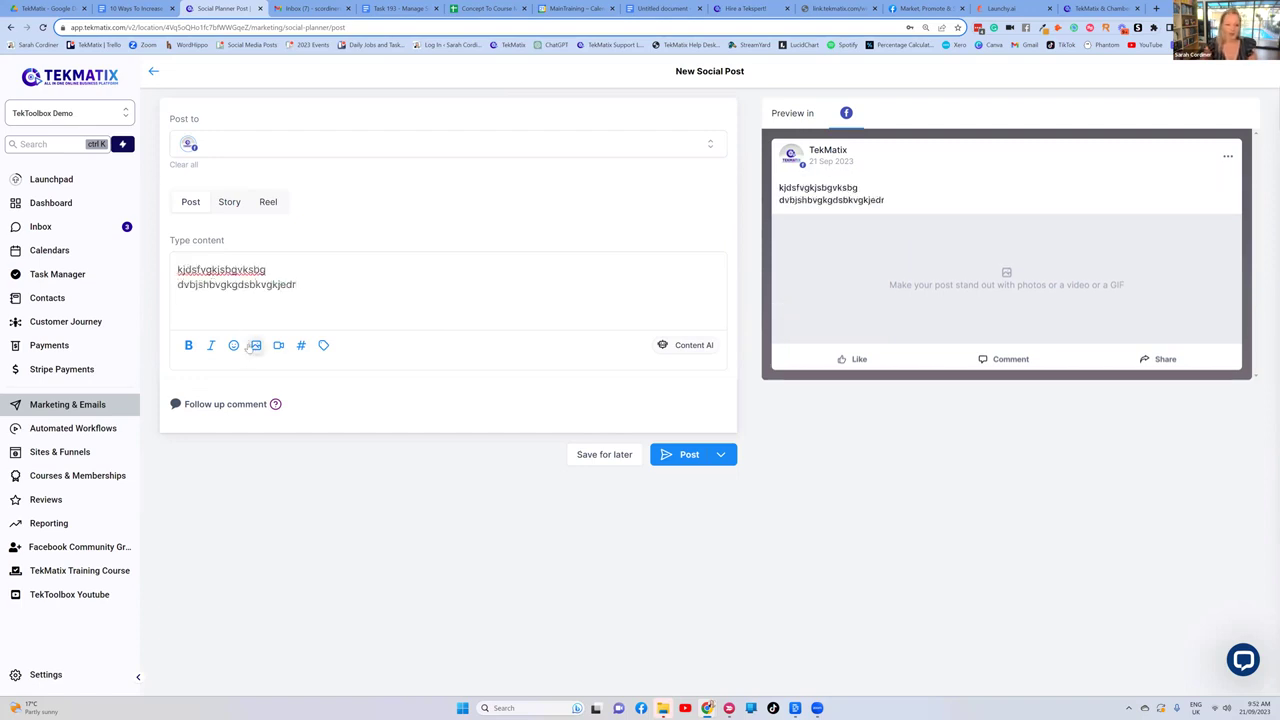
Step: View the post's saved hashtag options and open the follow-up comment field
left_click(300, 345)
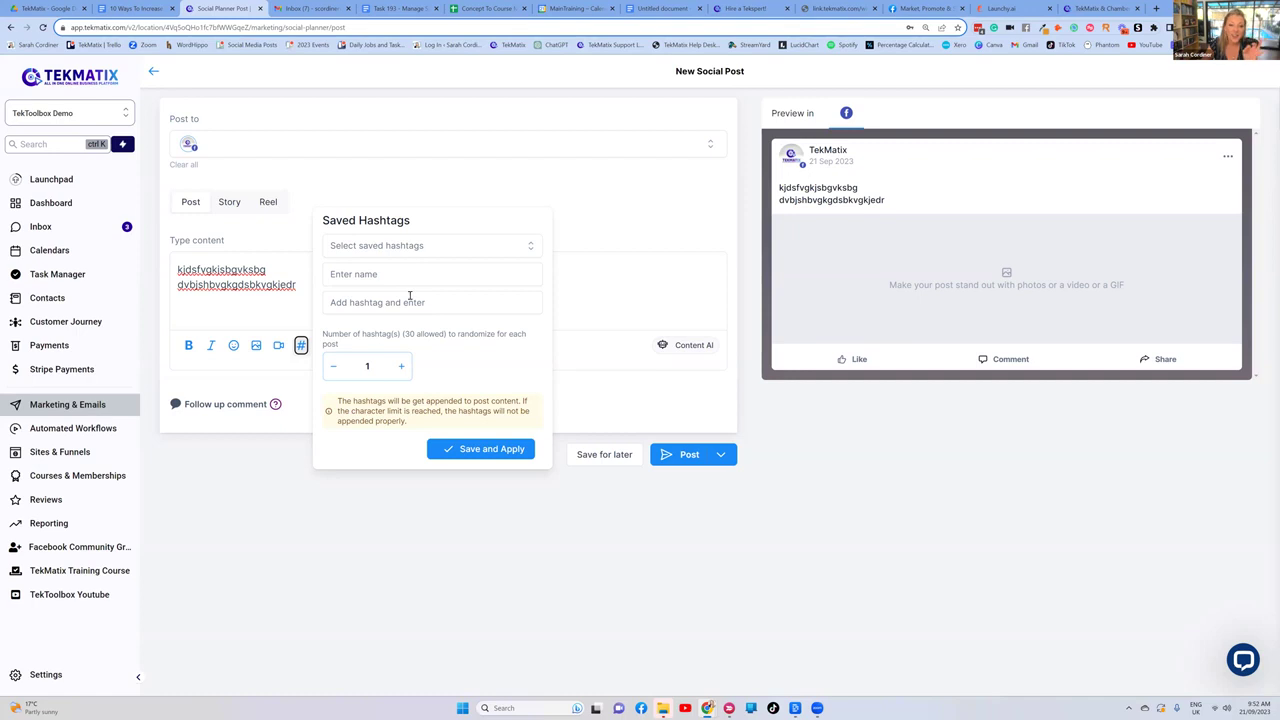
left_click(301, 345)
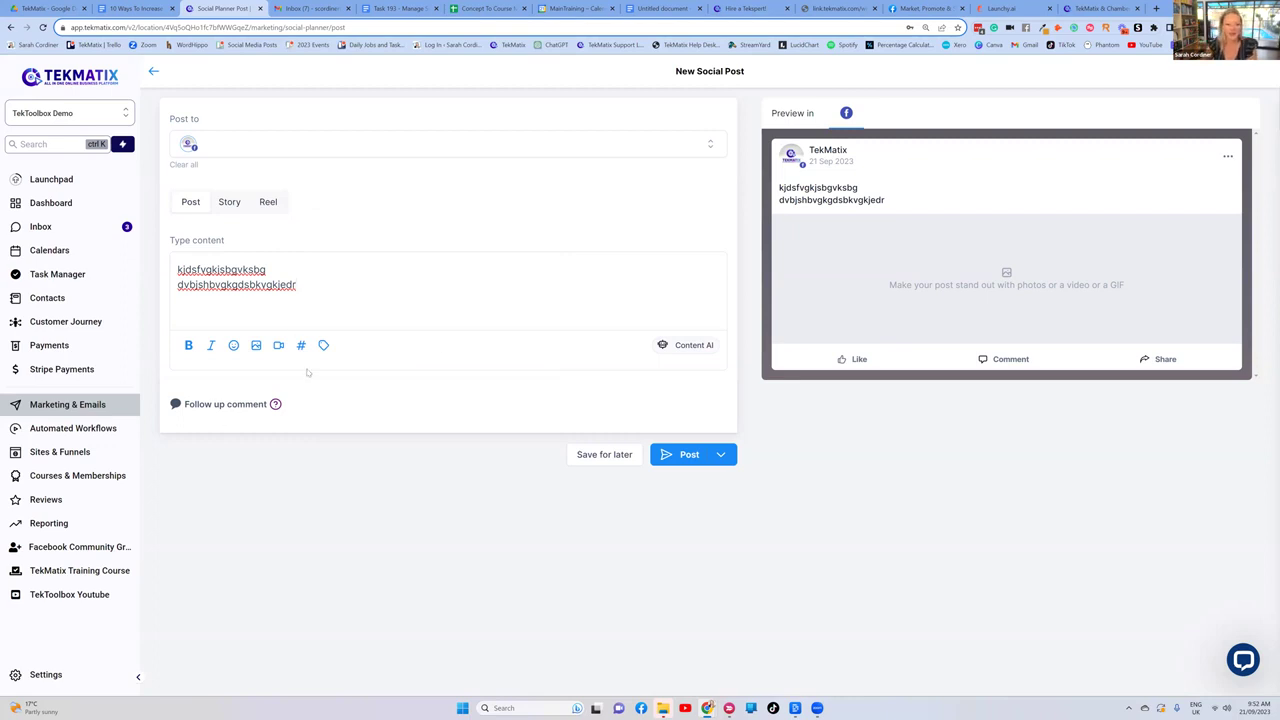
left_click(248, 405)
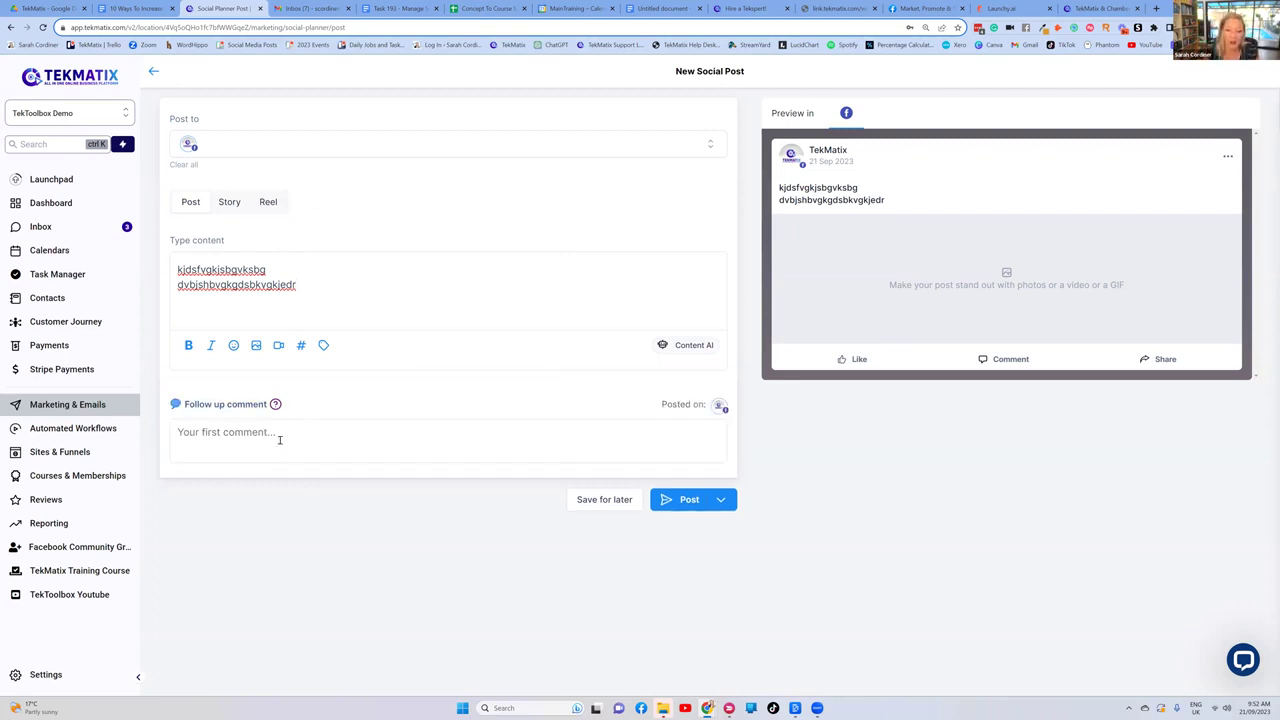
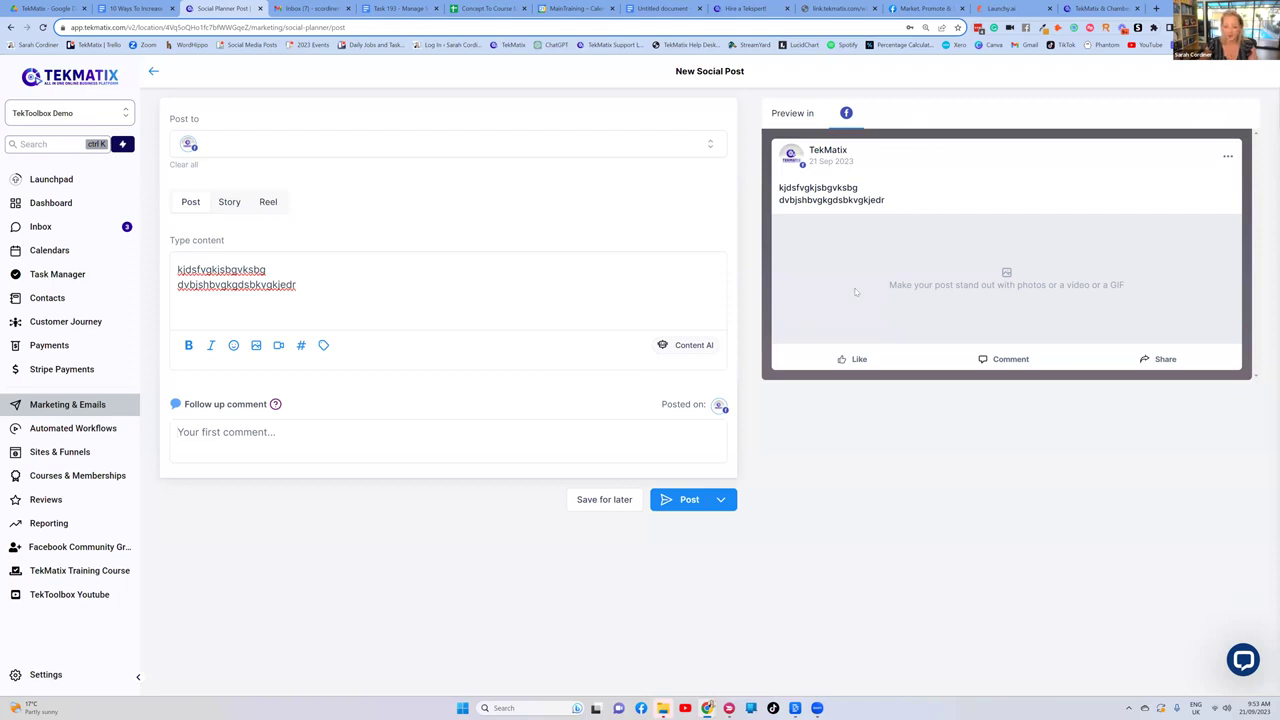
Step: Review the publishing choices for the post and the Schedule Post date and time settings without scheduling it
left_click(722, 502)
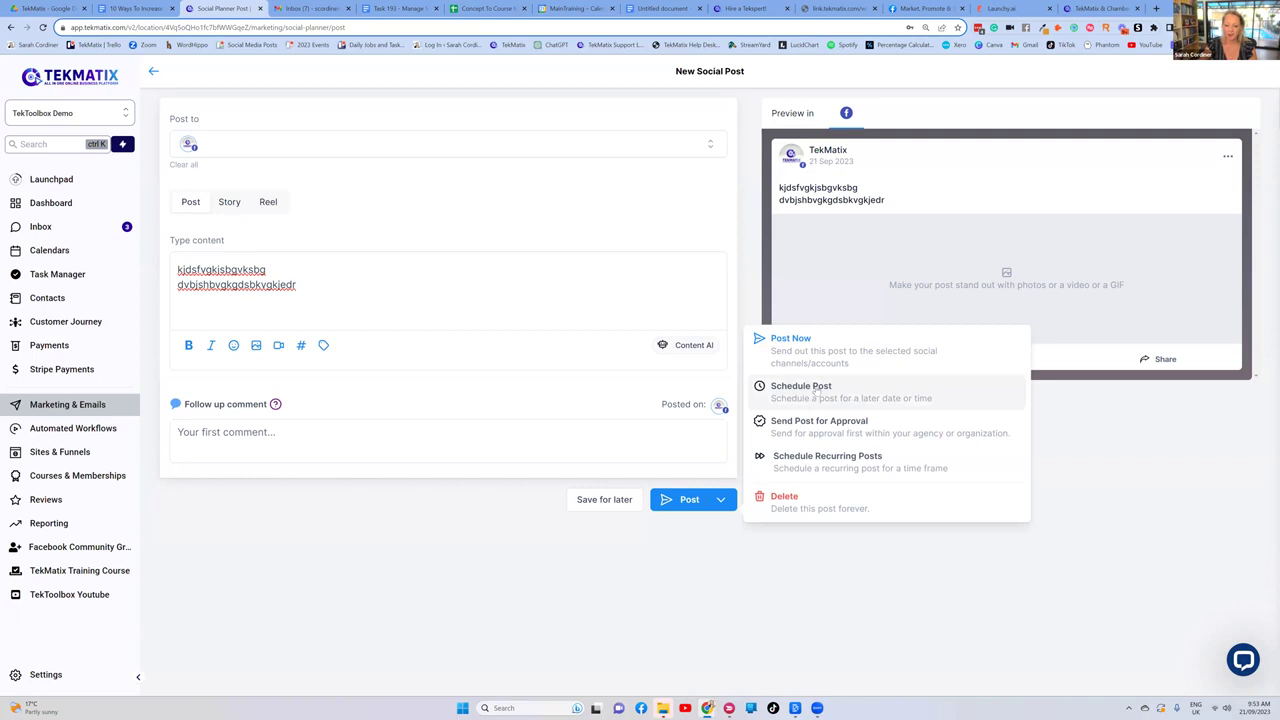
left_click(820, 393)
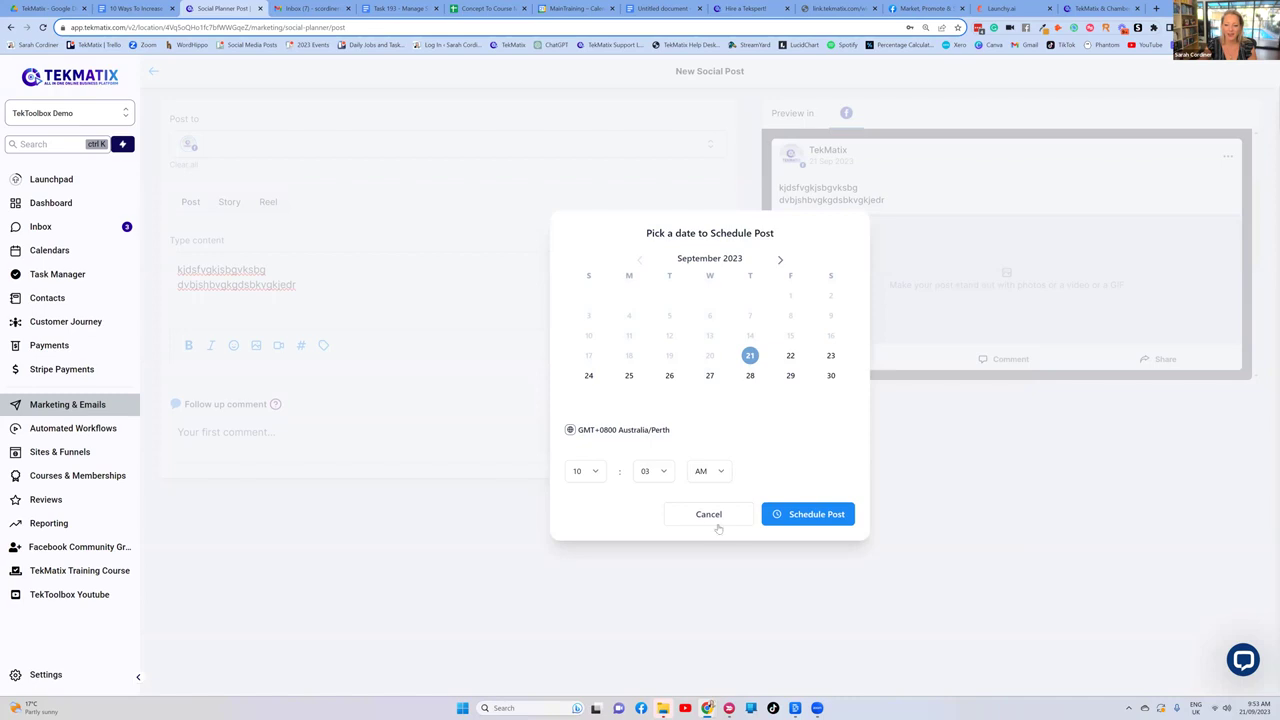
left_click(709, 514)
left_click(721, 503)
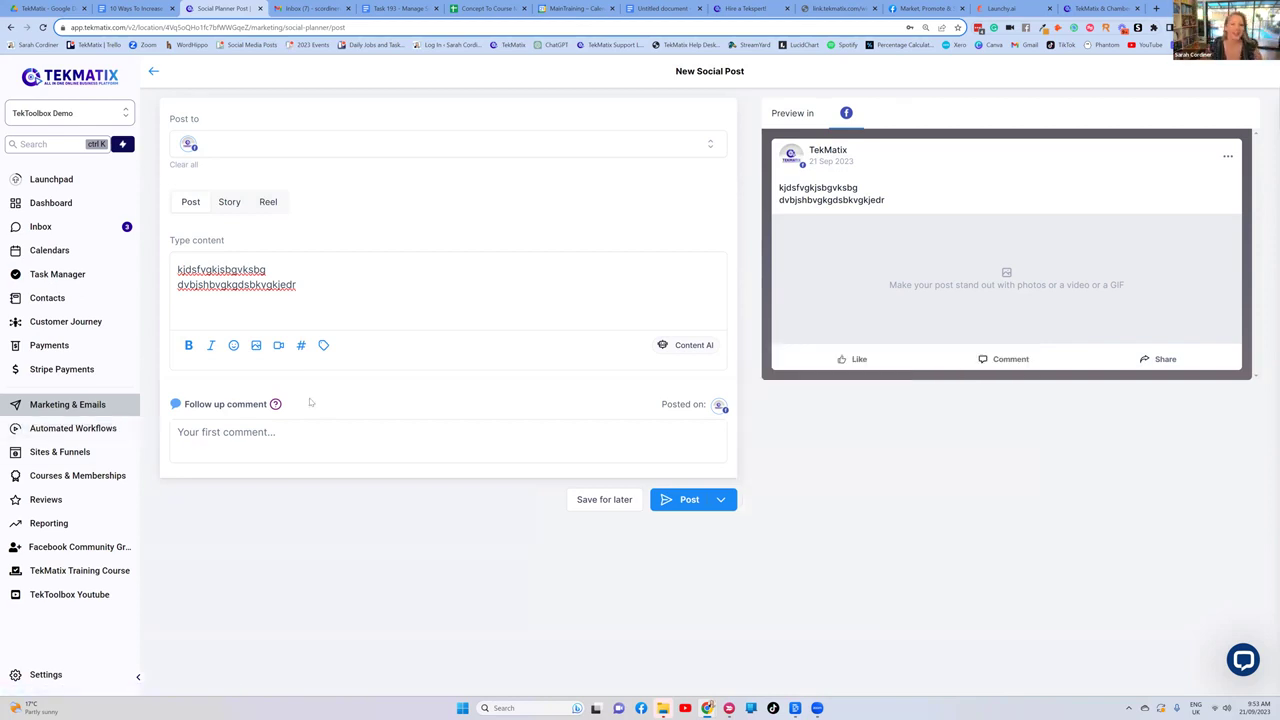
Step: Open the new workflow templates in Automated Workflows and examine the Auto Missed Call Text-Back recipe
left_click(77, 428)
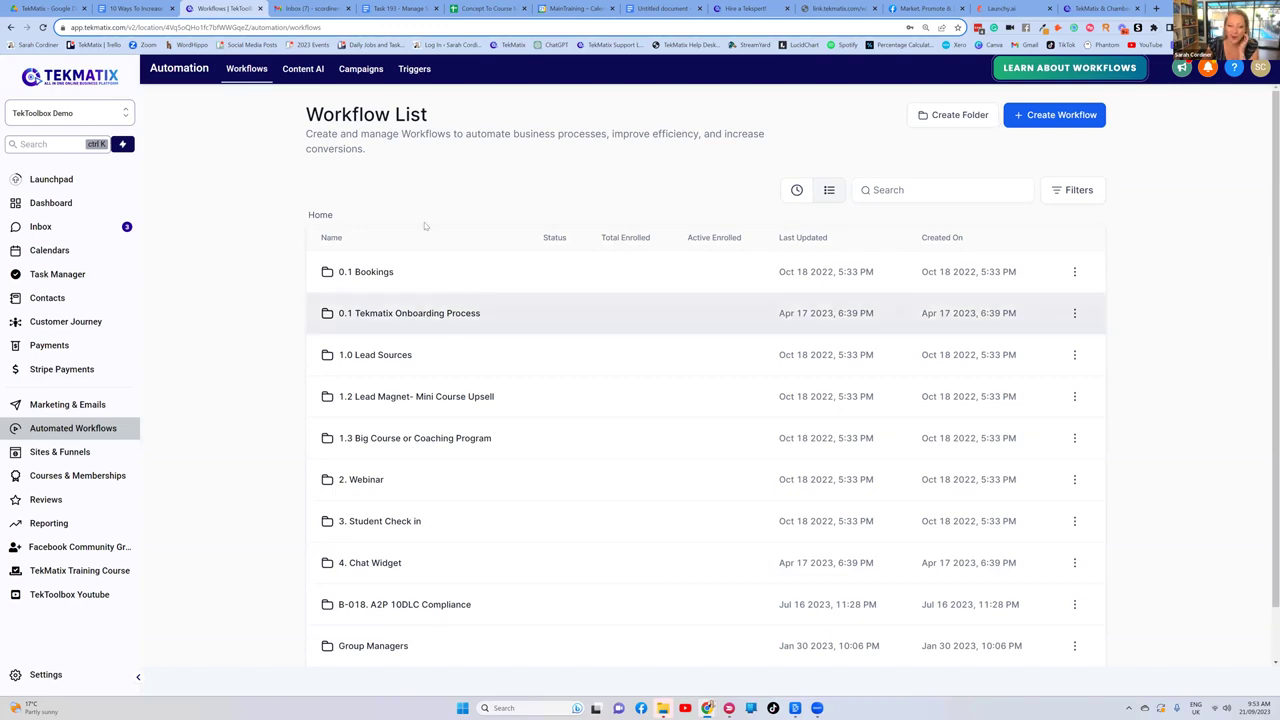
left_click(1055, 114)
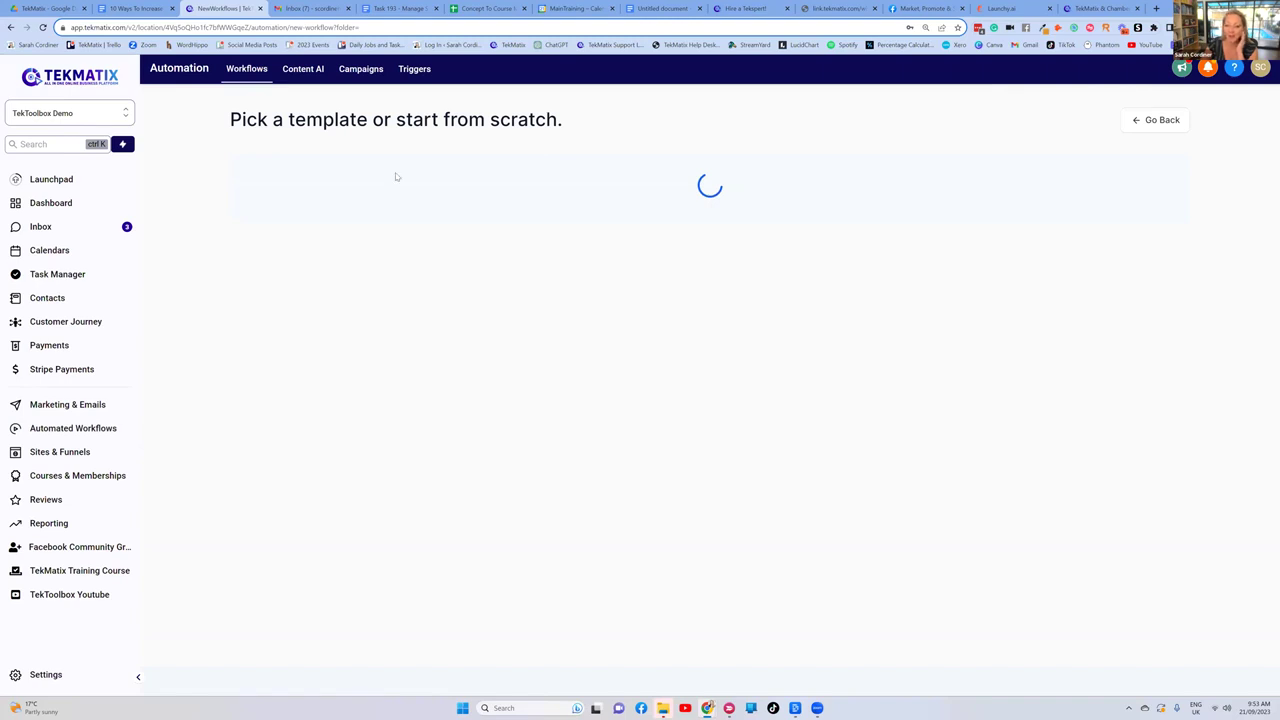
left_click_drag(1093, 356, 935, 358)
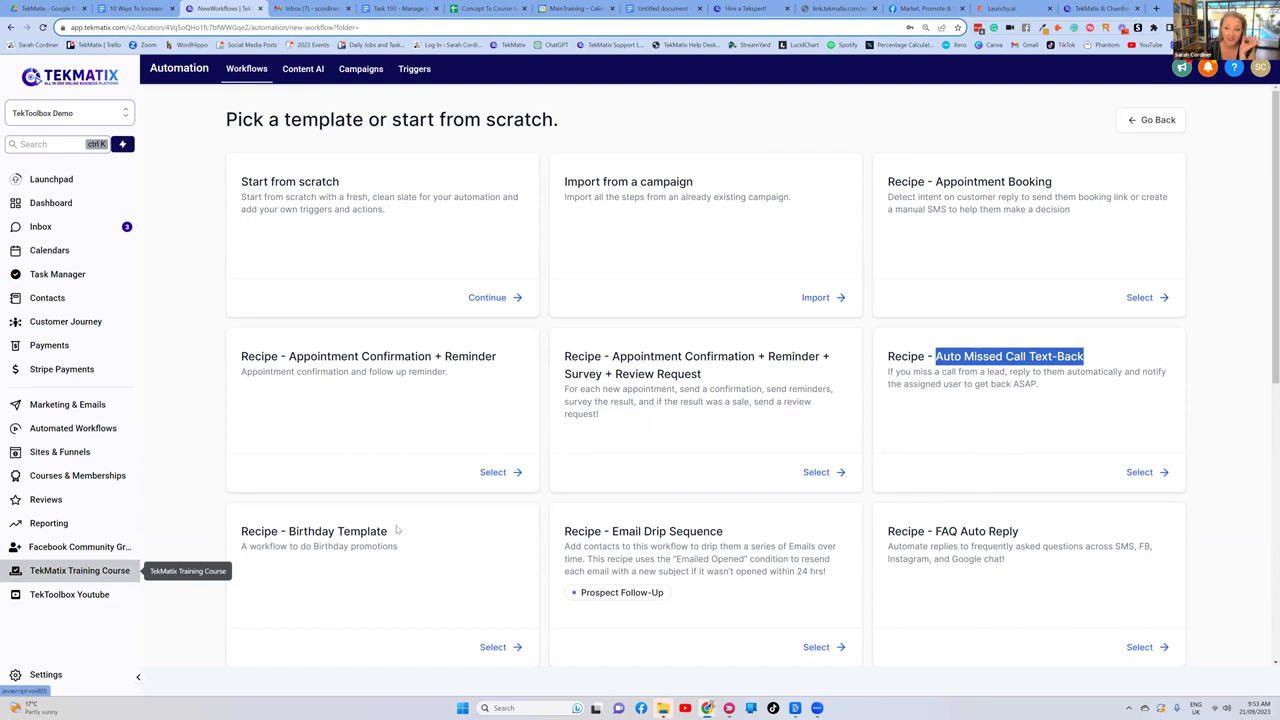
left_click(1101, 393)
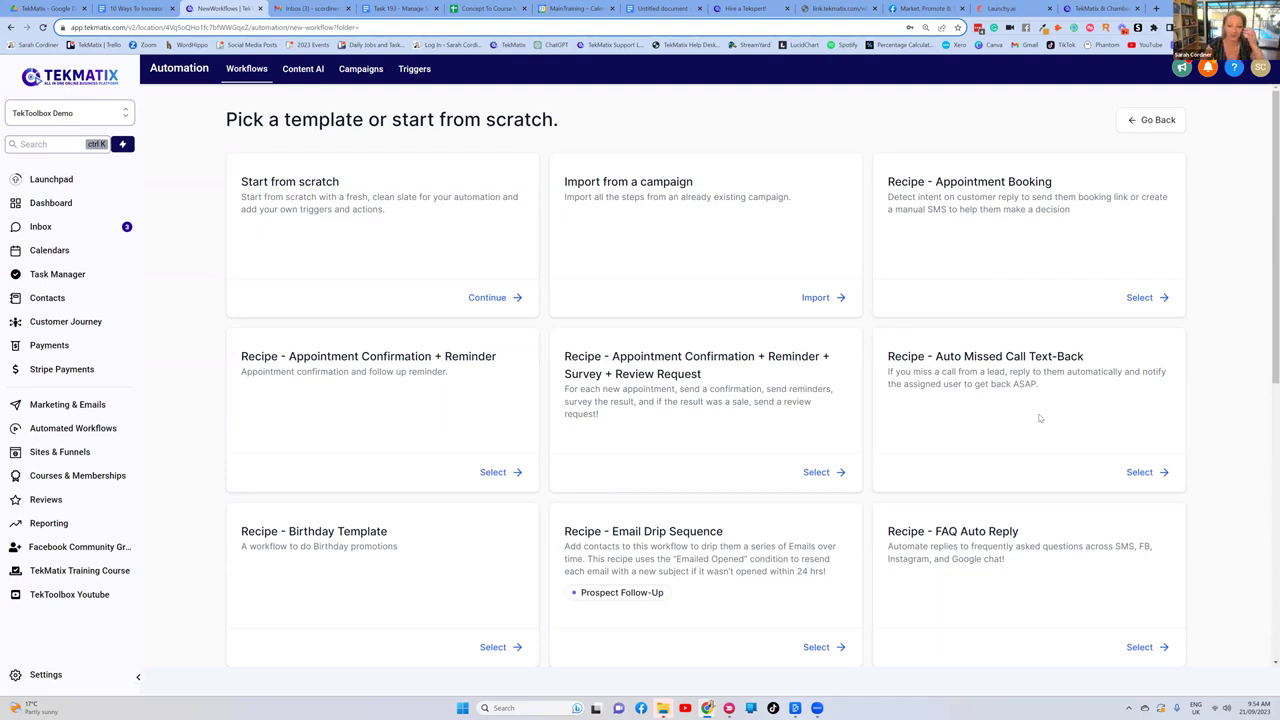
Step: Examine the remaining workflow recipes, including Appointment Confirmation + Reminder + Survey + Review Request and FAQ Auto Reply
scroll(722, 323, "down", 1)
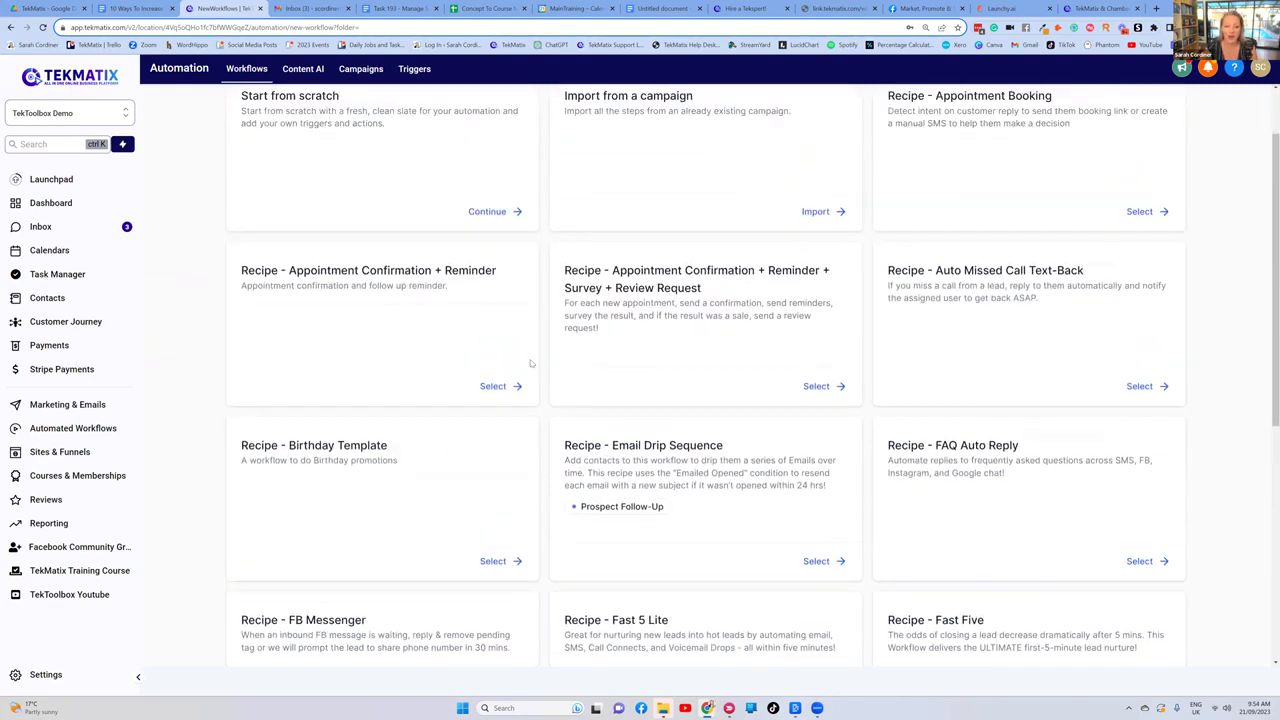
left_click_drag(722, 323, 553, 311)
left_click(645, 298)
left_click_drag(703, 326, 608, 306)
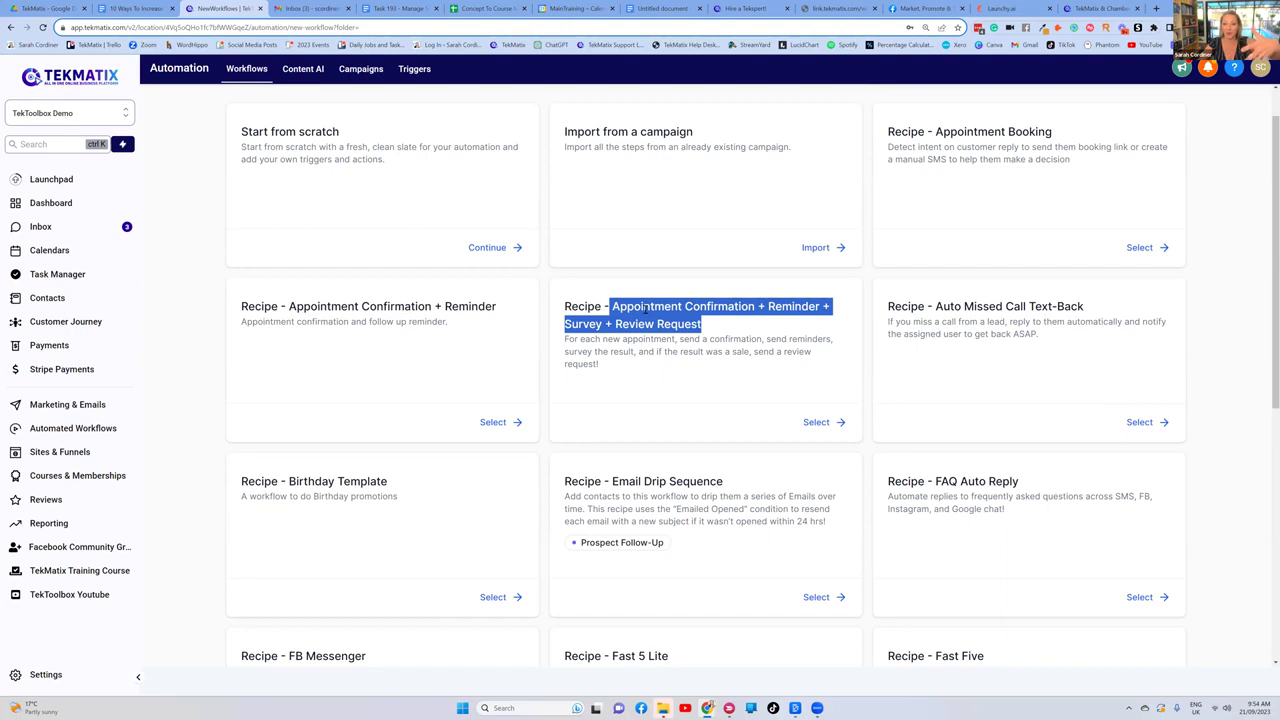
left_click(685, 325)
scroll(674, 330, "down", 1)
scroll(672, 265, "down", 4)
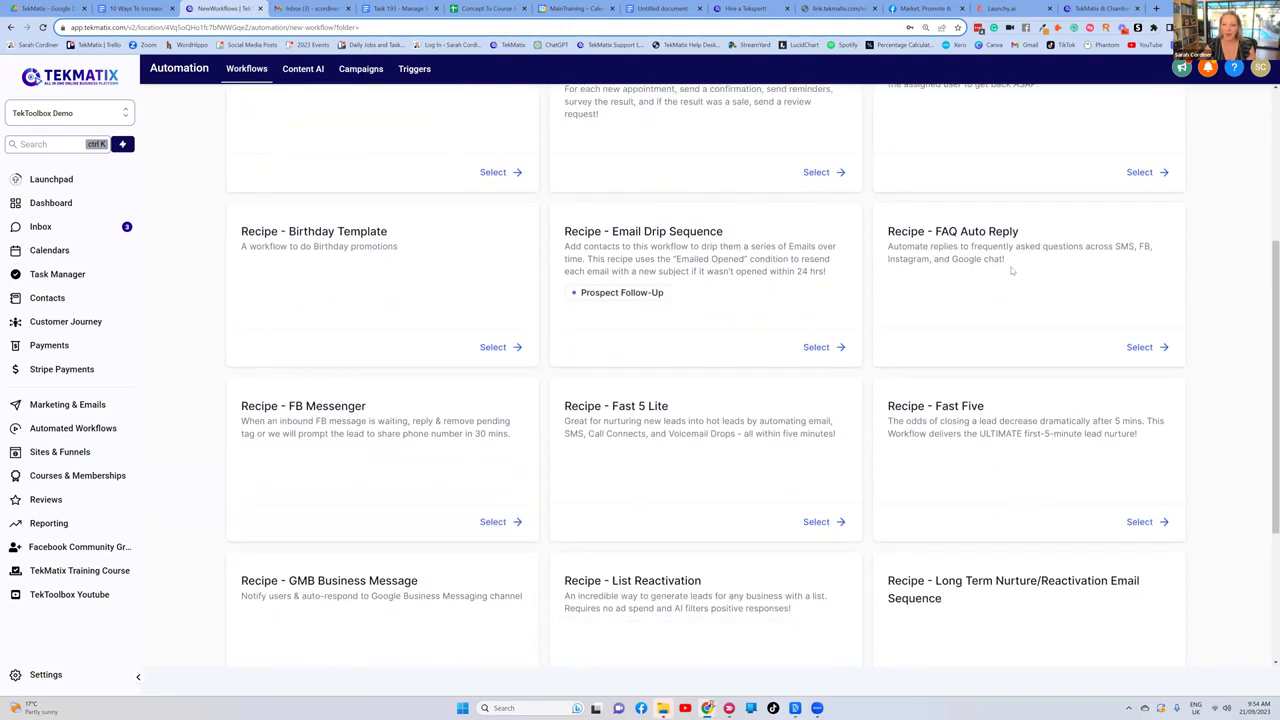
left_click_drag(1019, 231, 934, 231)
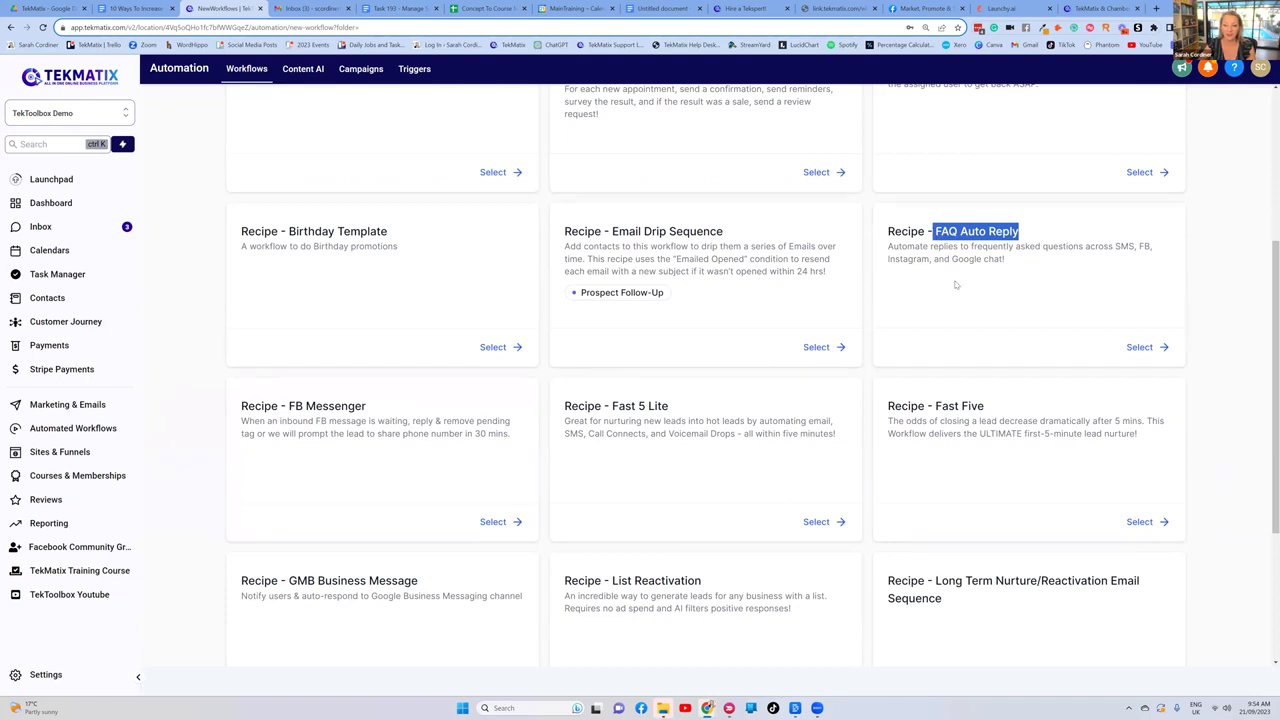
left_click(955, 285)
scroll(955, 285, "down", 5)
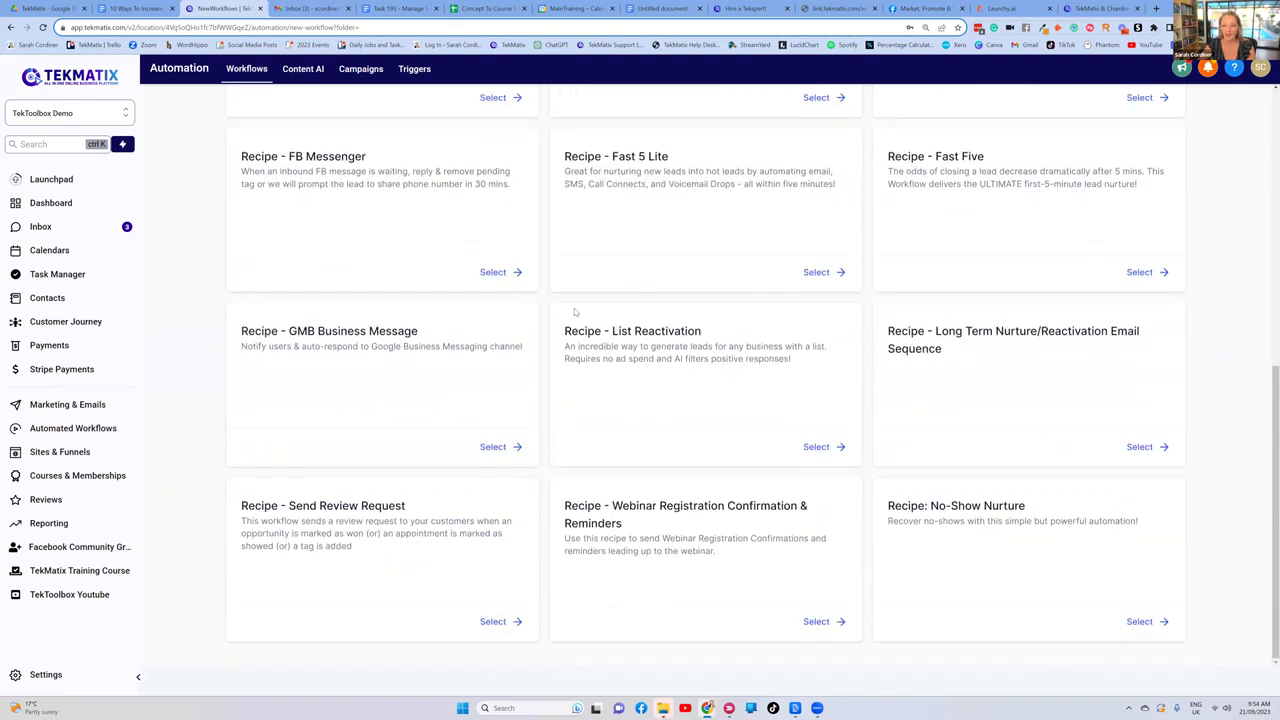
scroll(704, 397, "up", 10)
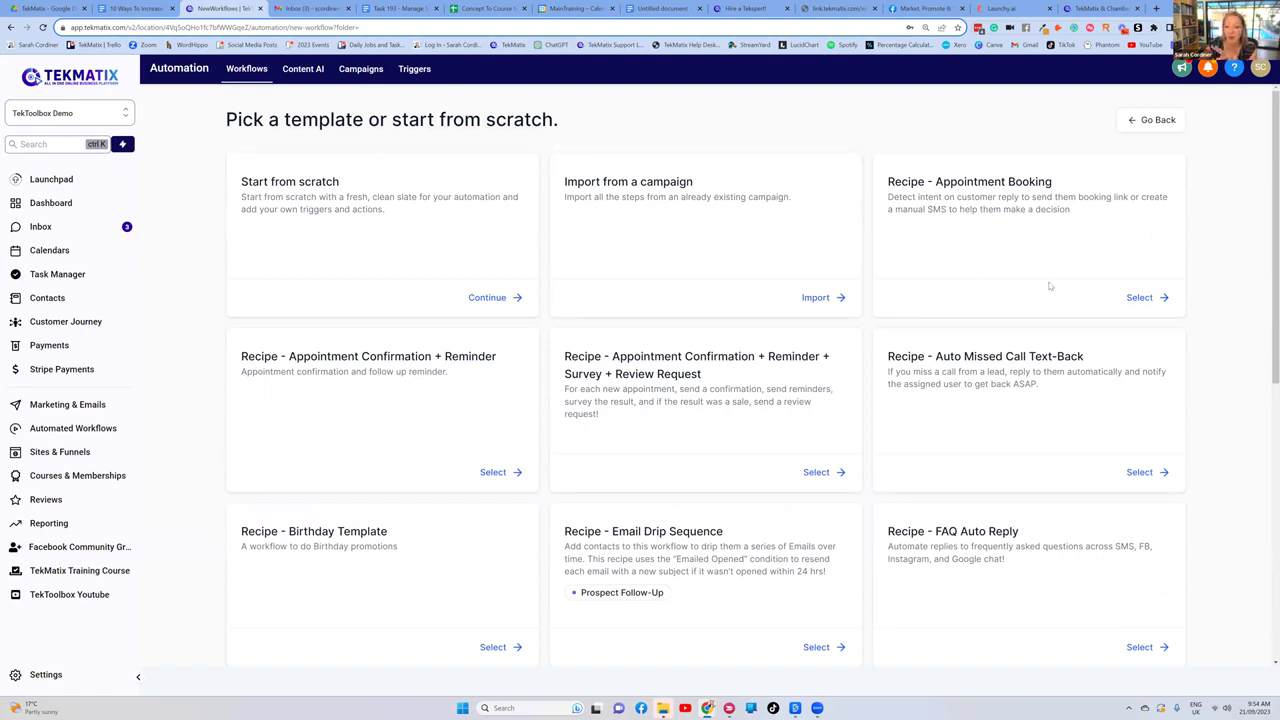
Step: Create a workflow from the Appointment Booking recipe, review its branches and return to the workflow list
left_click(1137, 296)
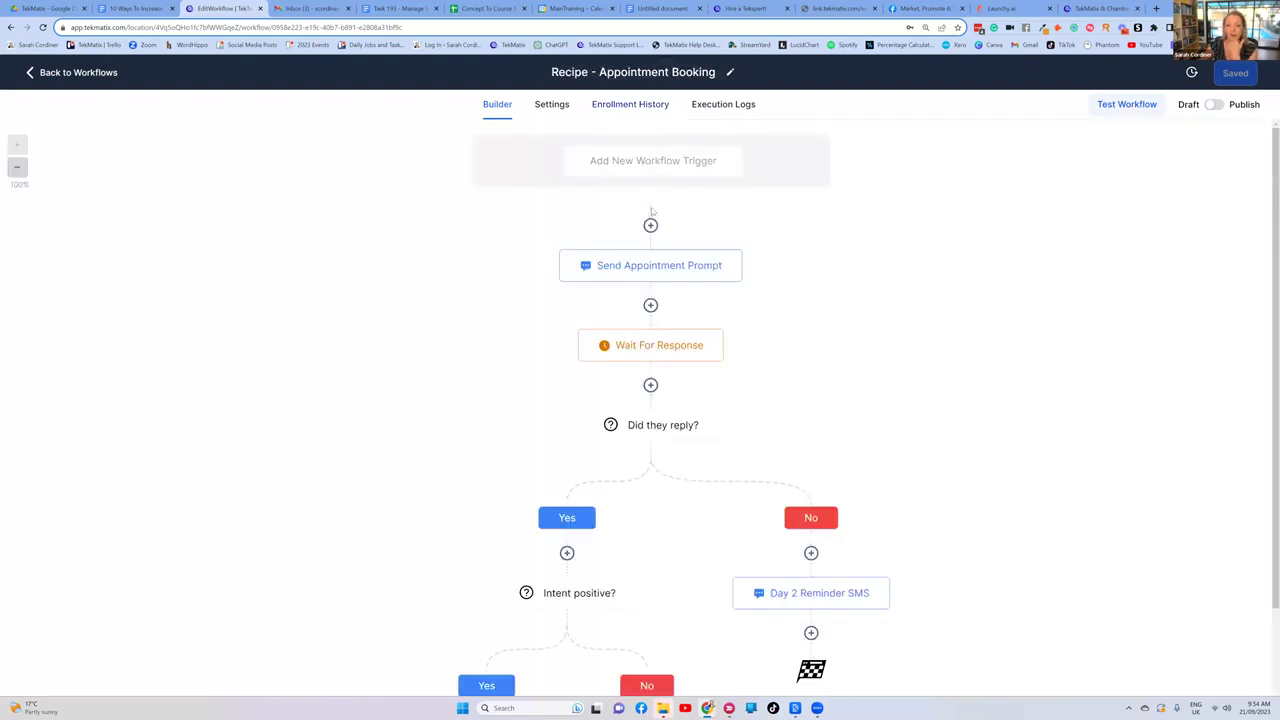
scroll(660, 214, "down", 1)
scroll(675, 217, "down", 1)
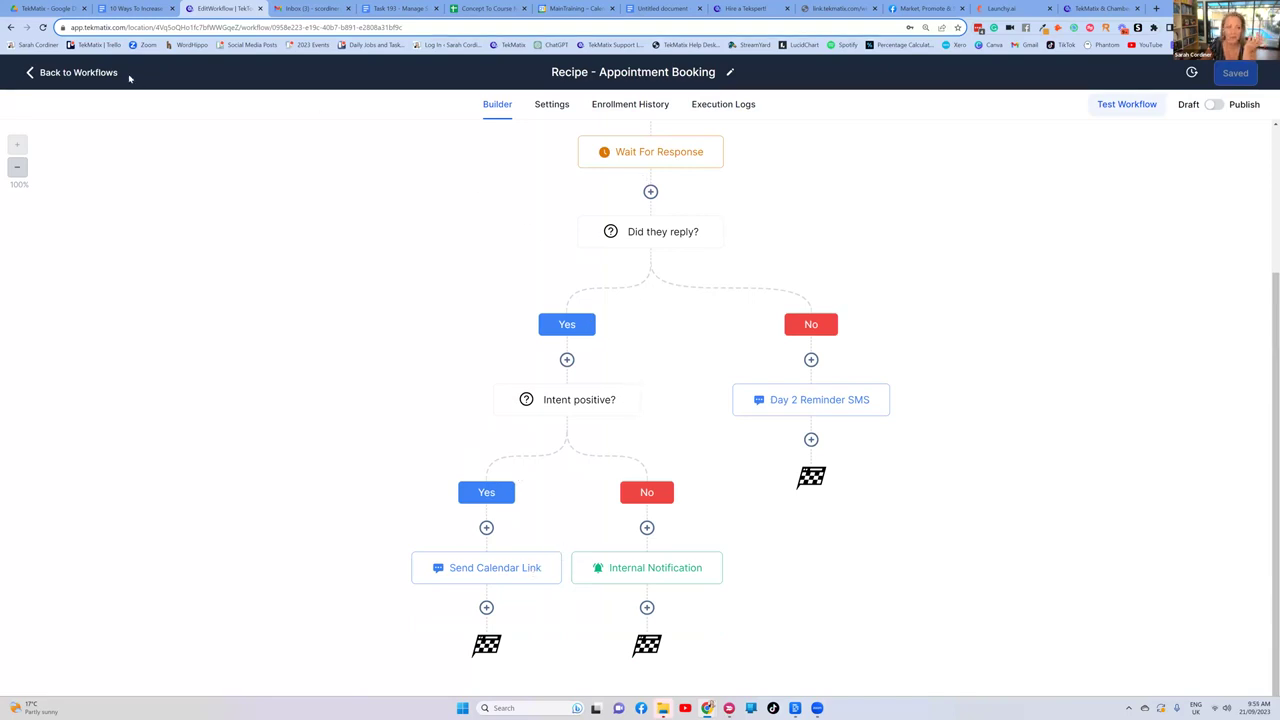
left_click(72, 73)
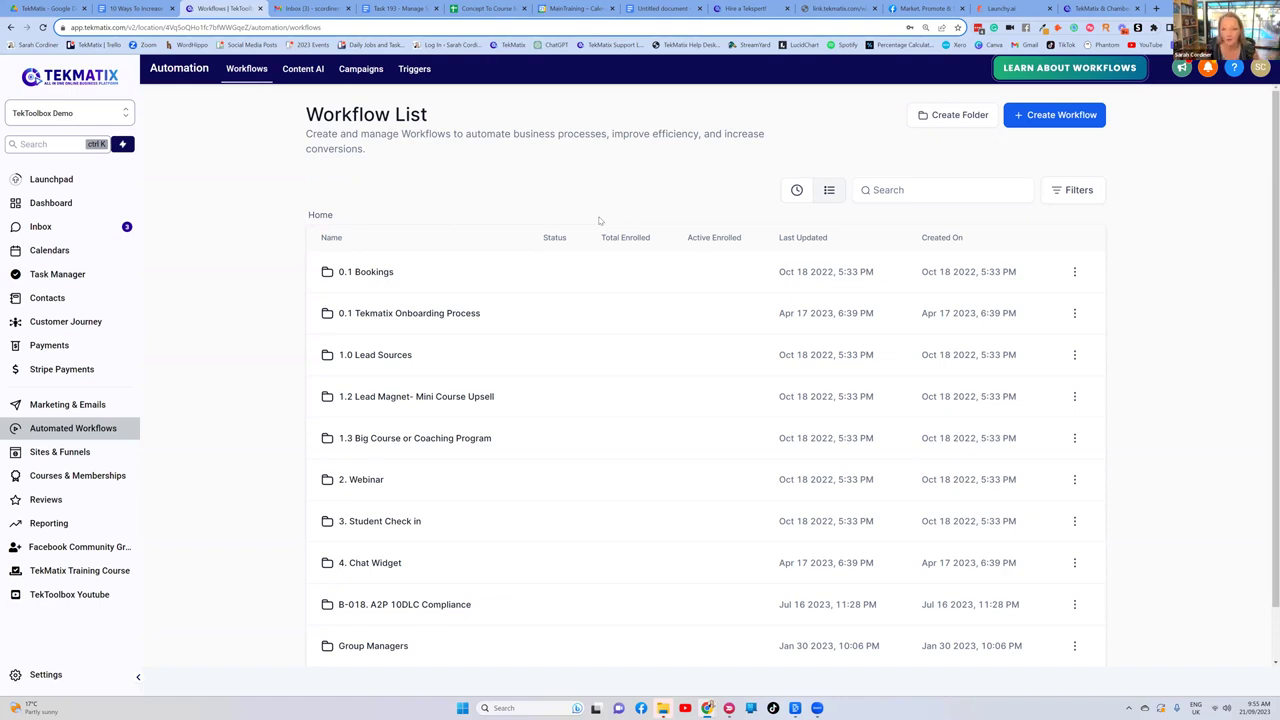
Step: Open the Funnels list in Sites & Funnels and search it for "estate"
left_click(73, 456)
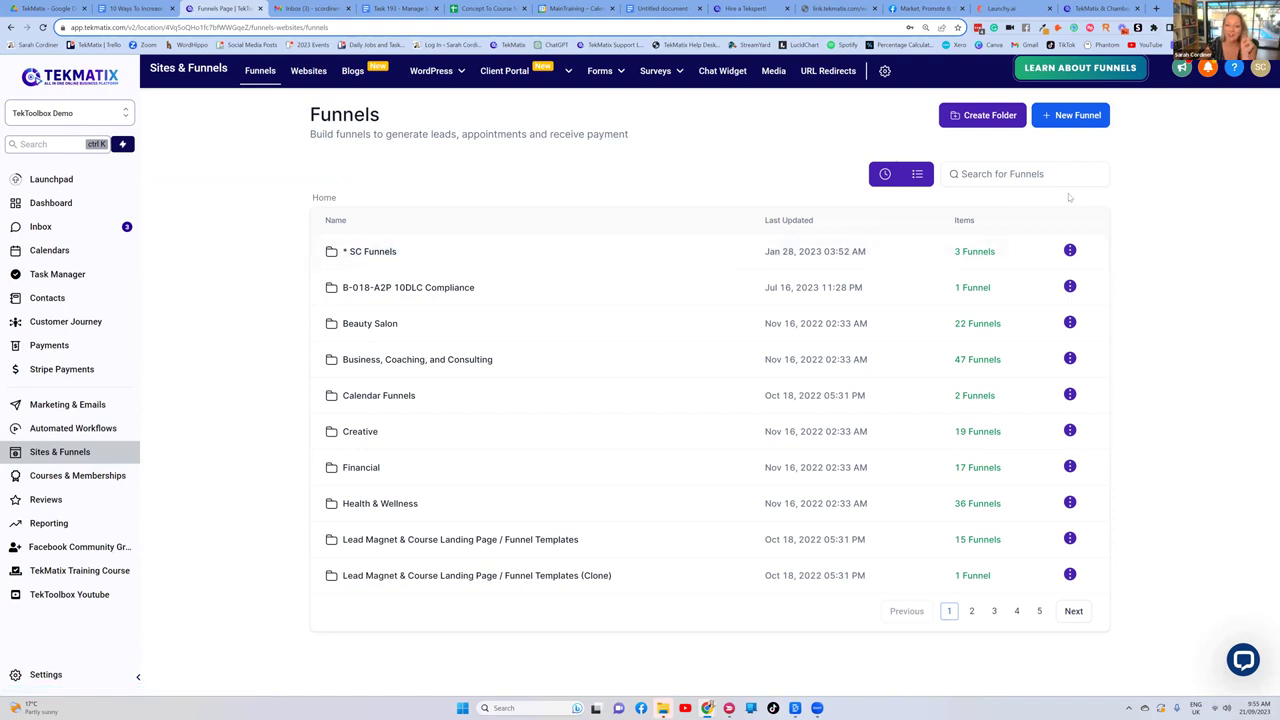
left_click(1040, 176)
type("real")
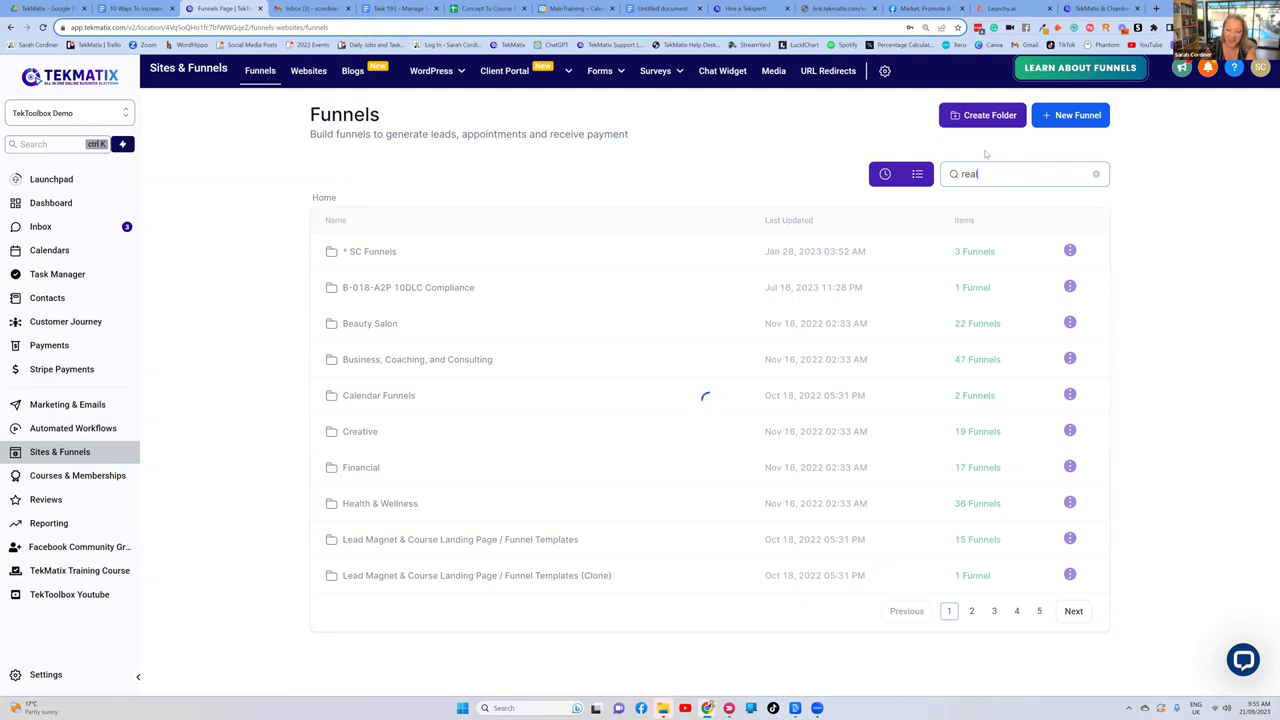
type("estate")
key("BackSpace")
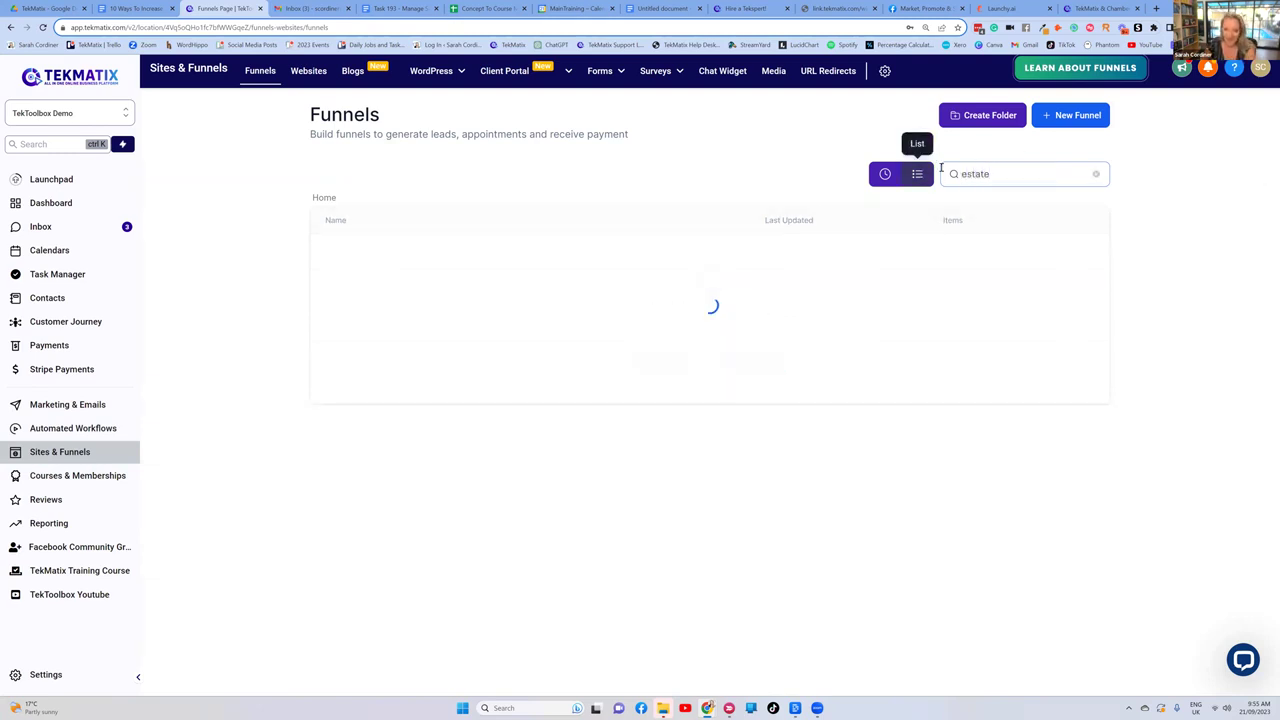
Step: Search the funnels for "consult" and open Business Consultancy-001-2.0 from the Business, Coaching, and Consulting folder
key("BackSpace")
key("BackSpace")
key("BackSpace")
key("BackSpace")
key("BackSpace")
type("consult")
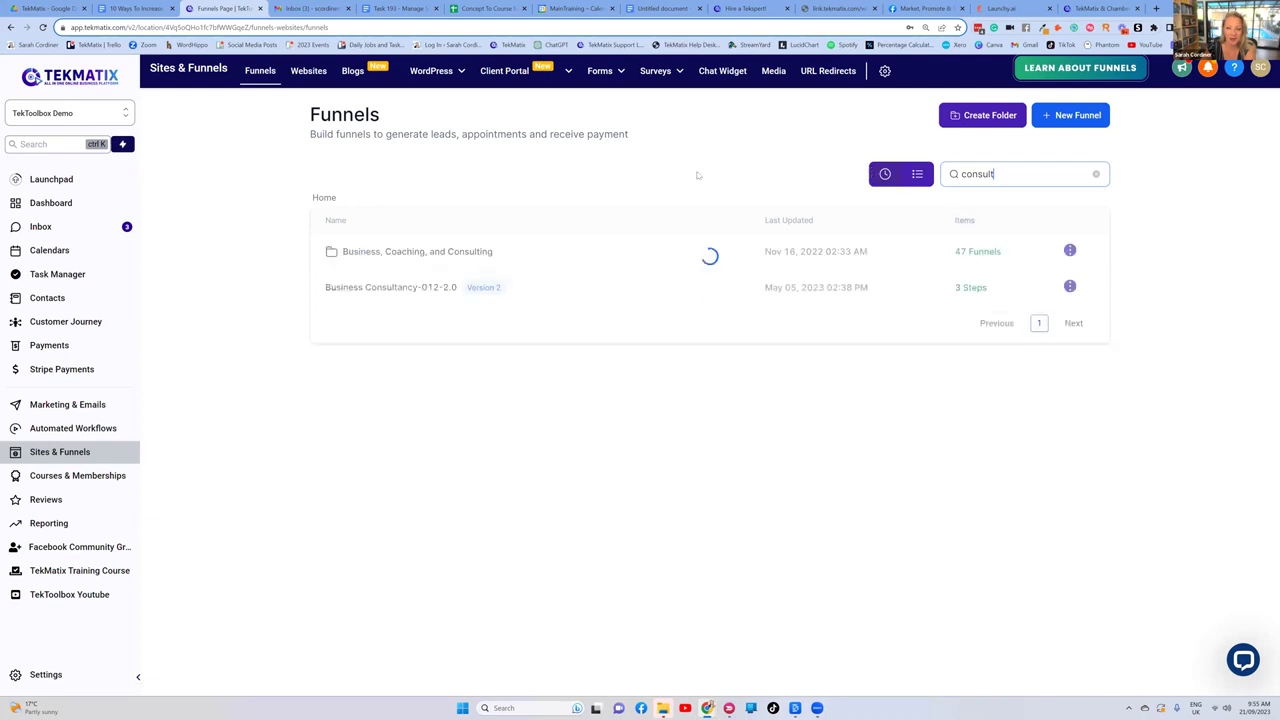
left_click(395, 252)
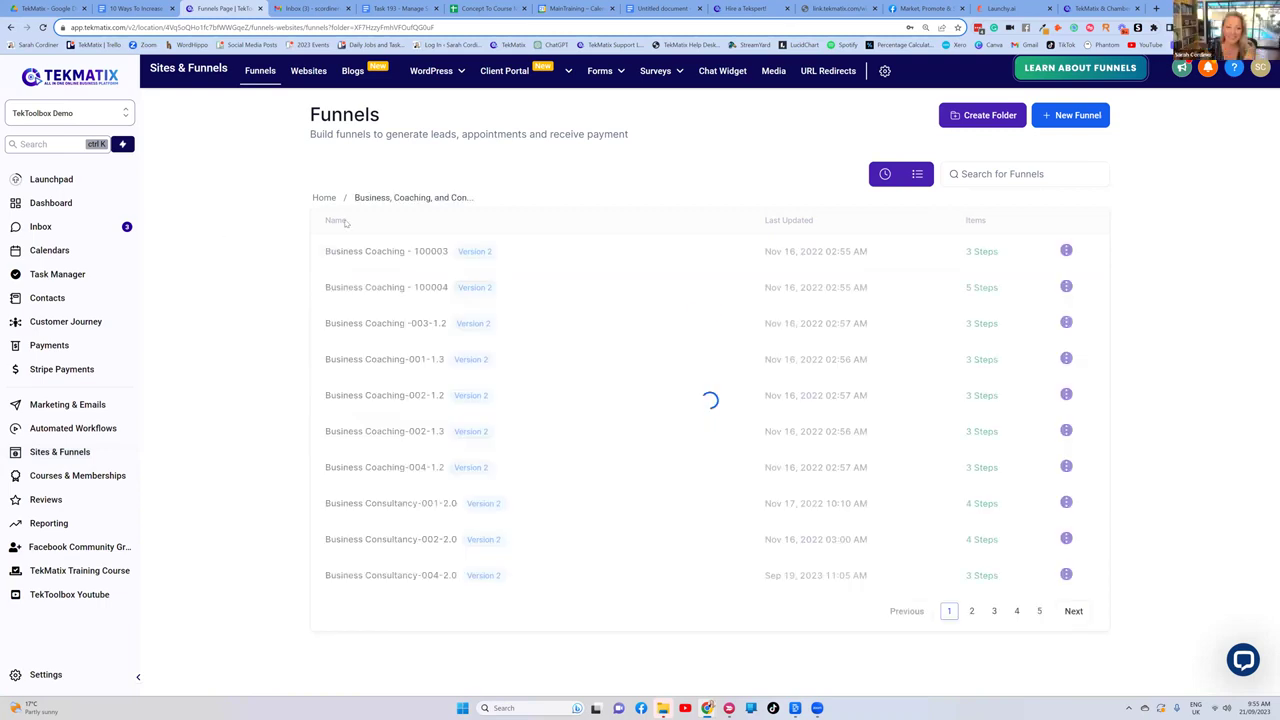
left_click(430, 505)
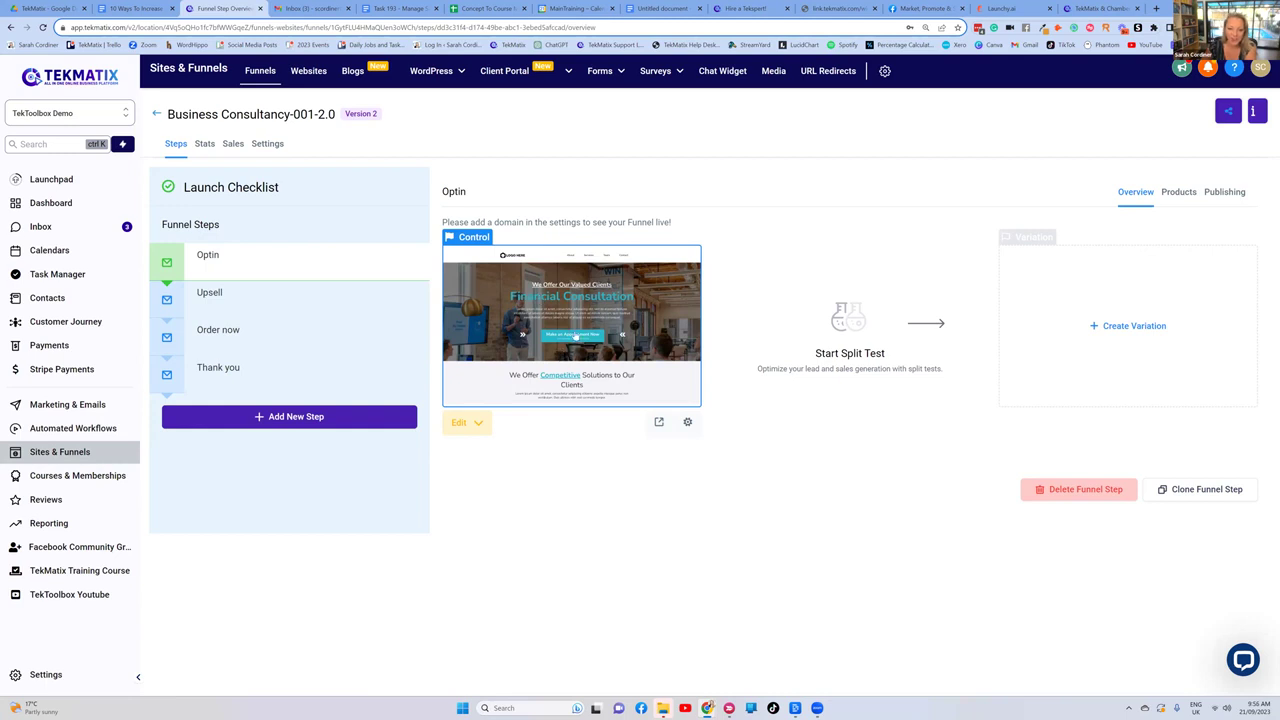
Step: Look through the funnel's Upsell, Order now and Thank you steps, and return to the Optin step
left_click(254, 300)
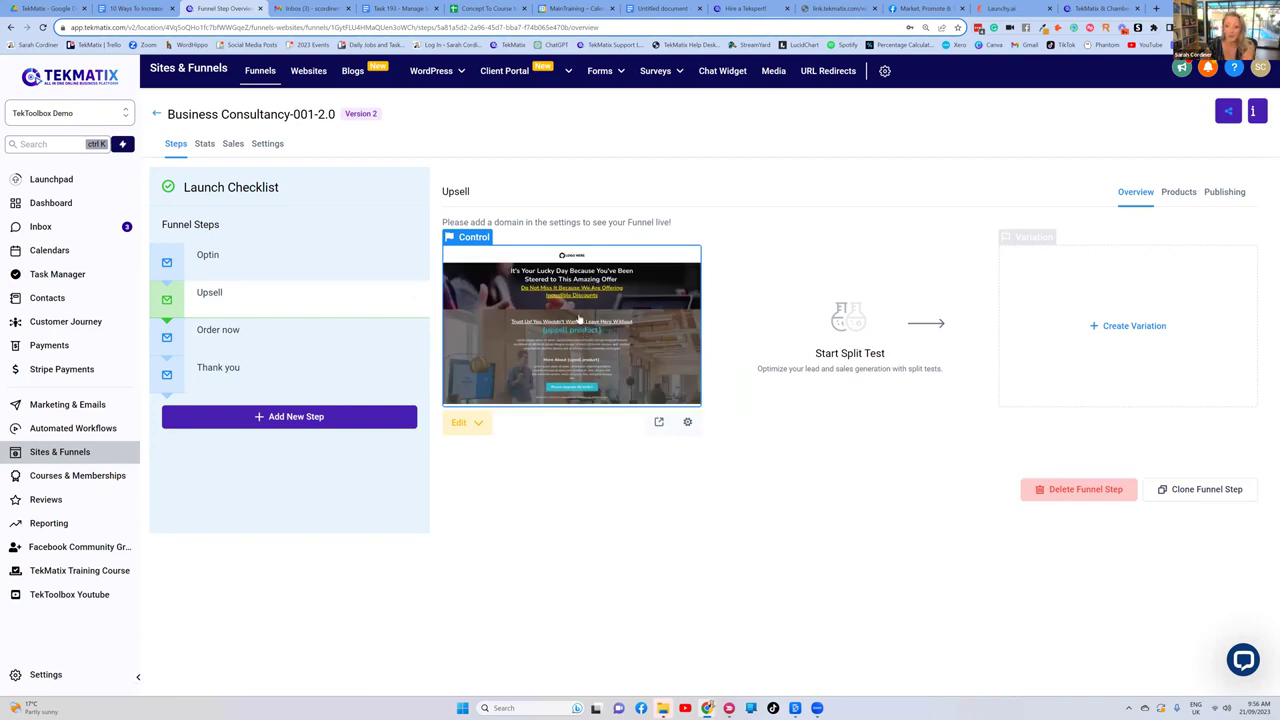
left_click(287, 338)
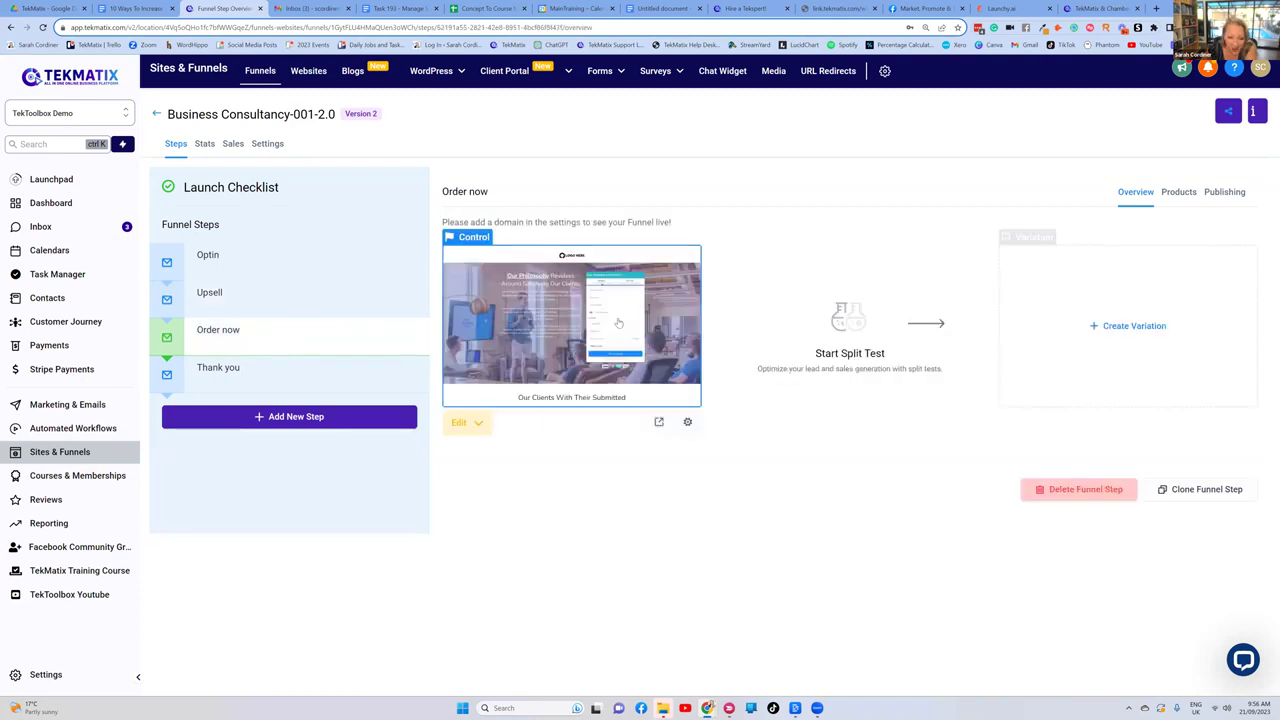
left_click(236, 370)
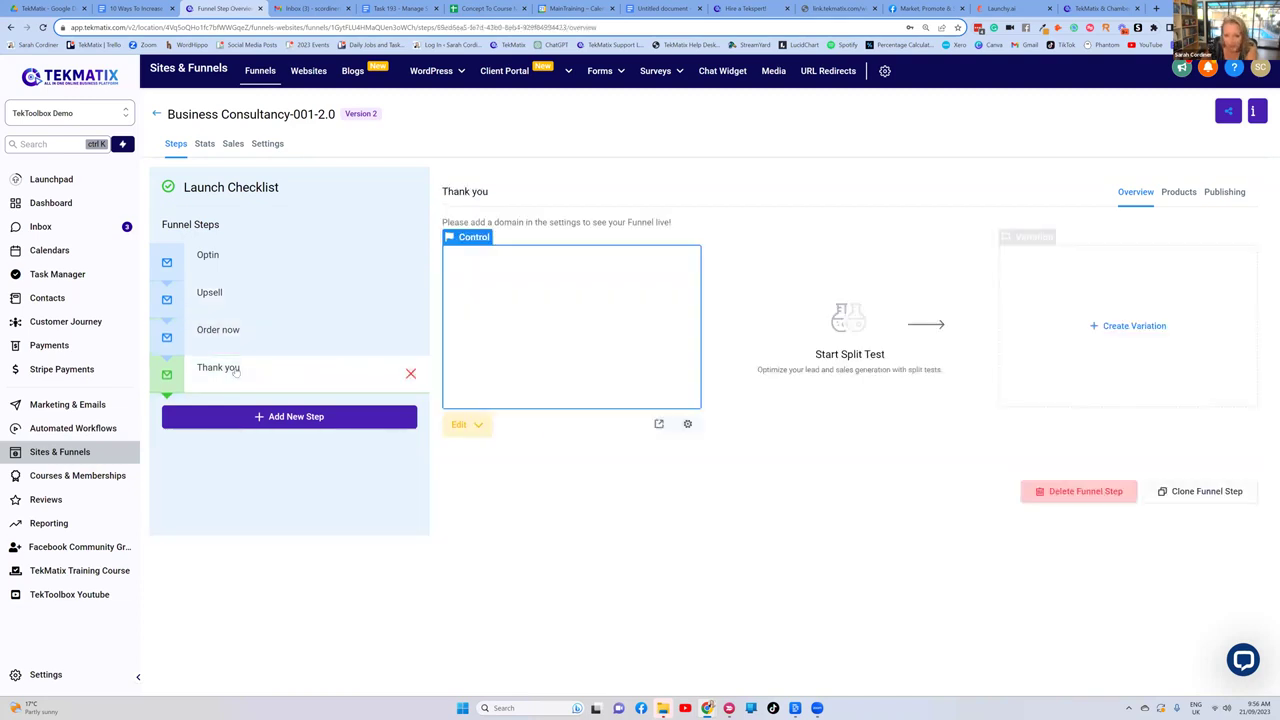
left_click(248, 258)
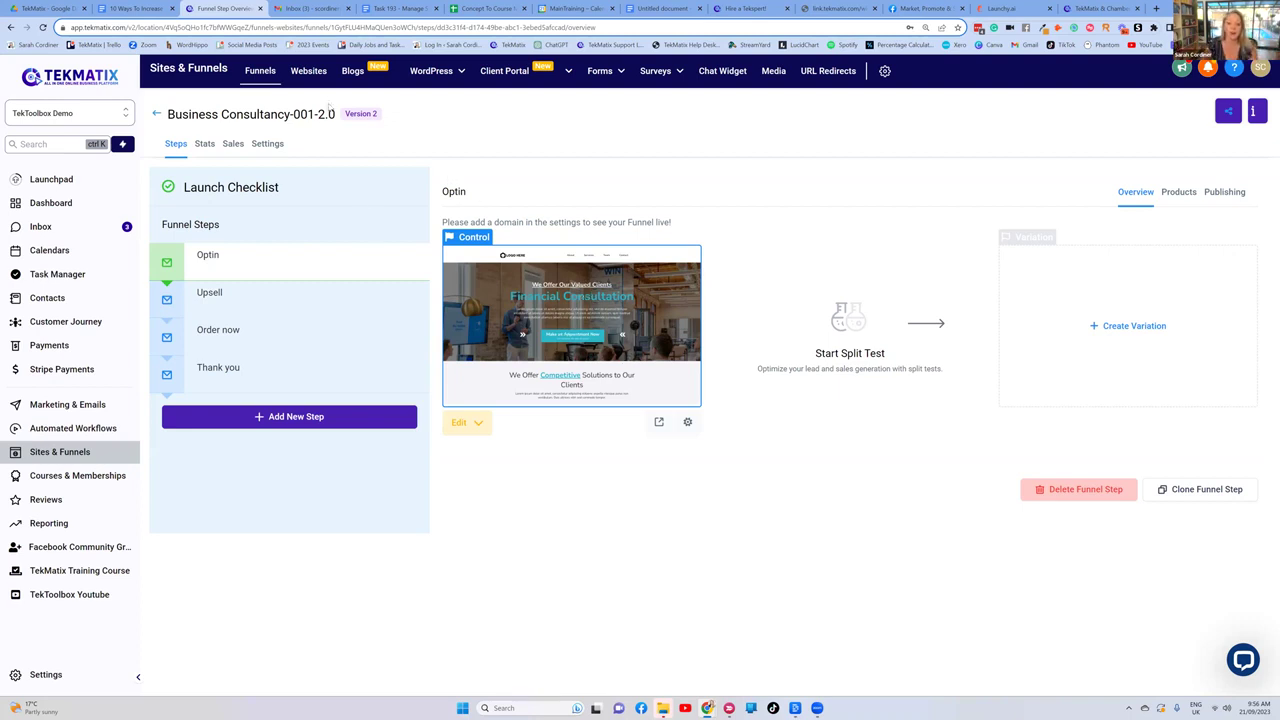
Step: View the Websites list and the Blogs page, and check the options offered for Forms and Surveys
left_click(309, 75)
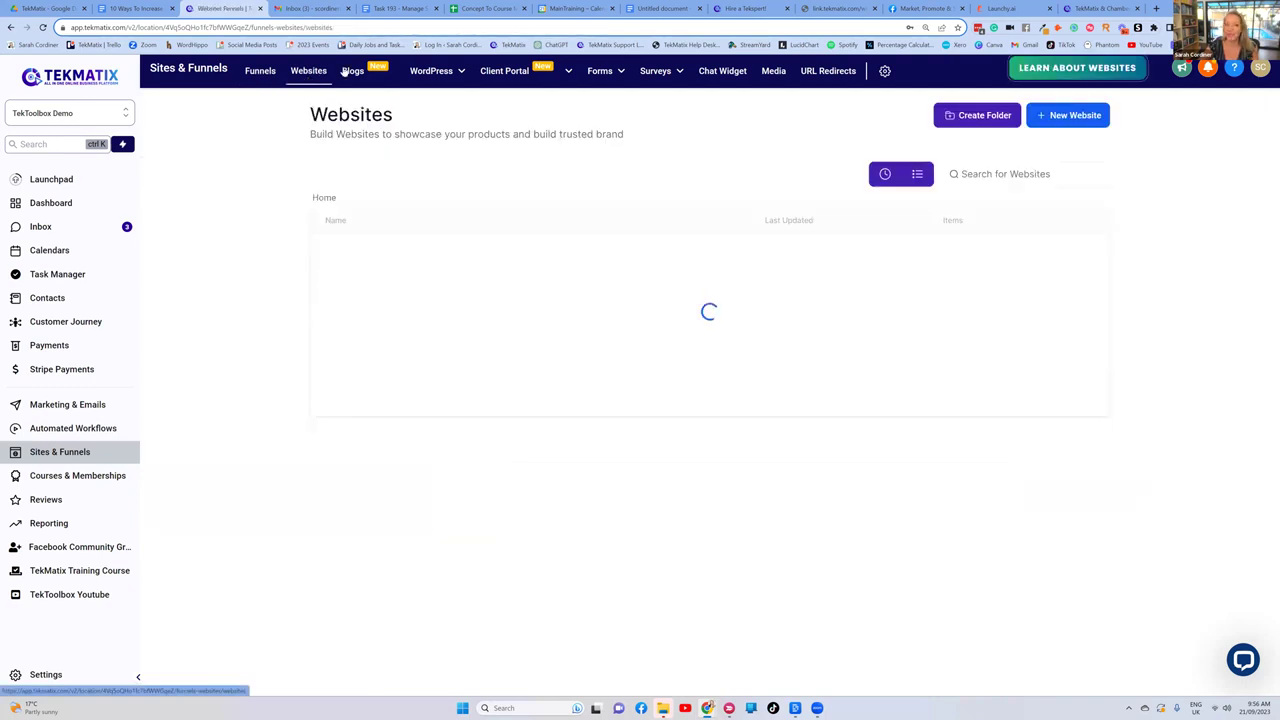
left_click(353, 73)
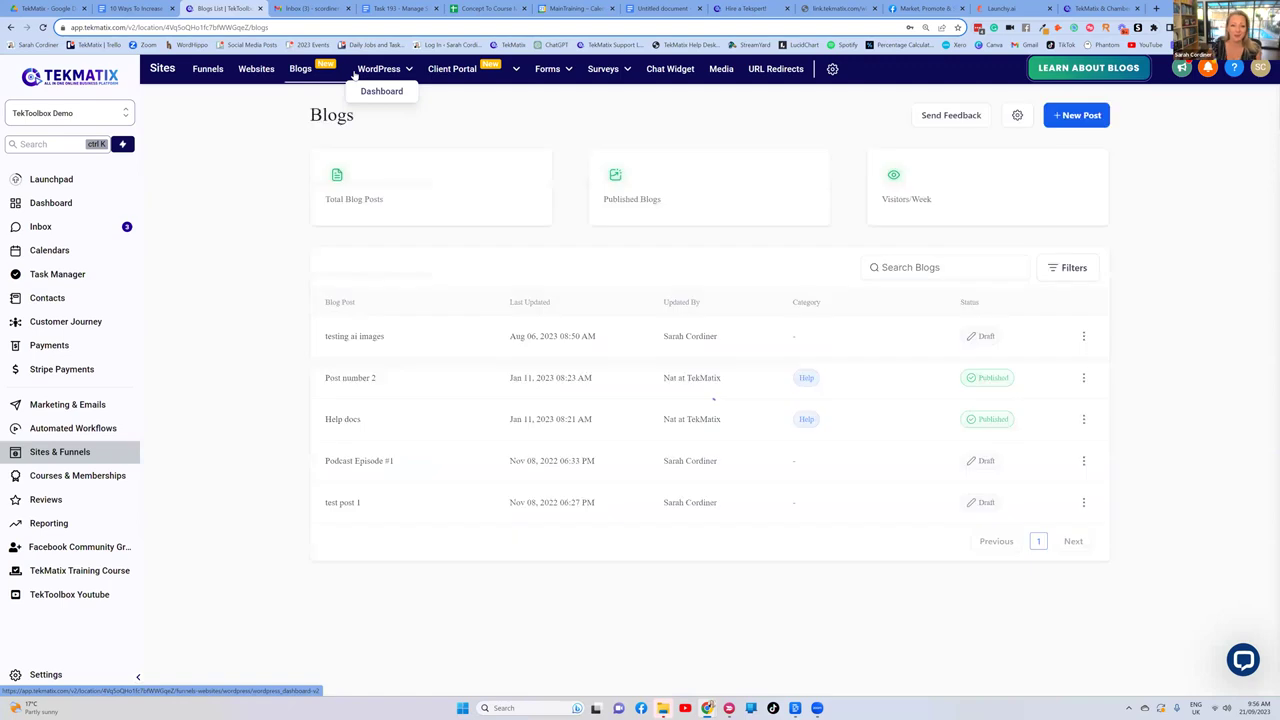
mouse_move(571, 72)
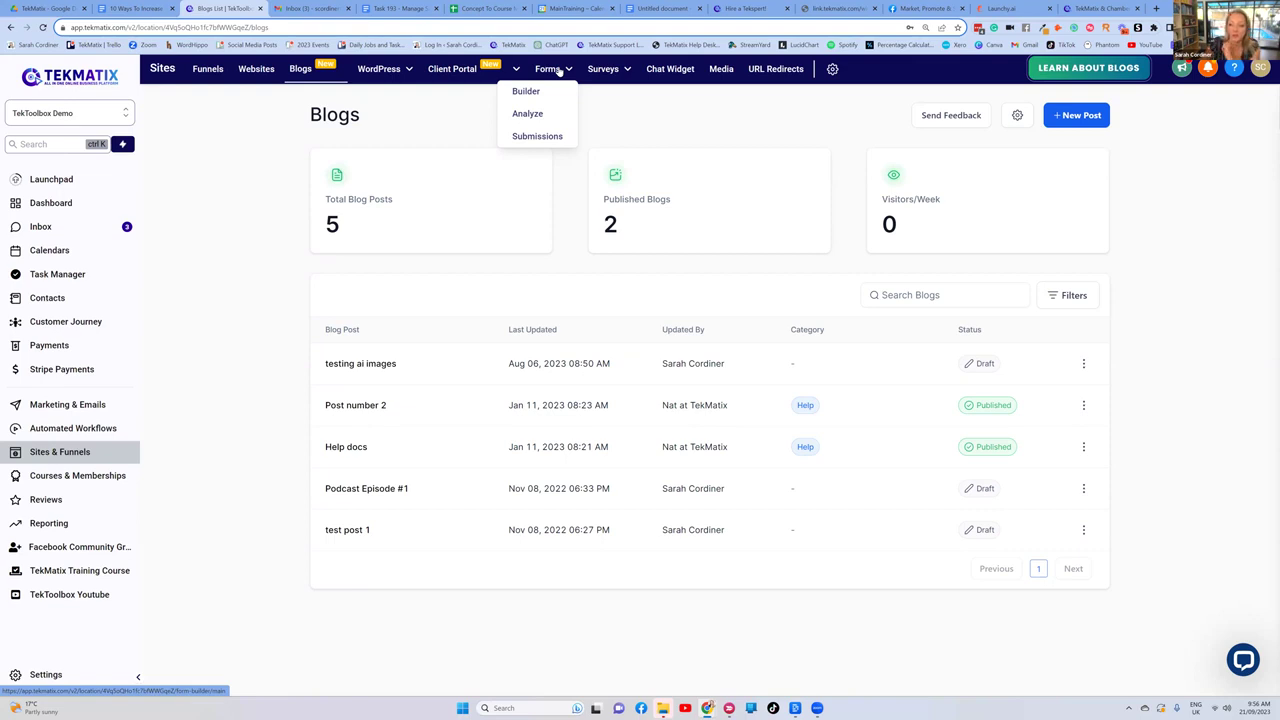
mouse_move(612, 70)
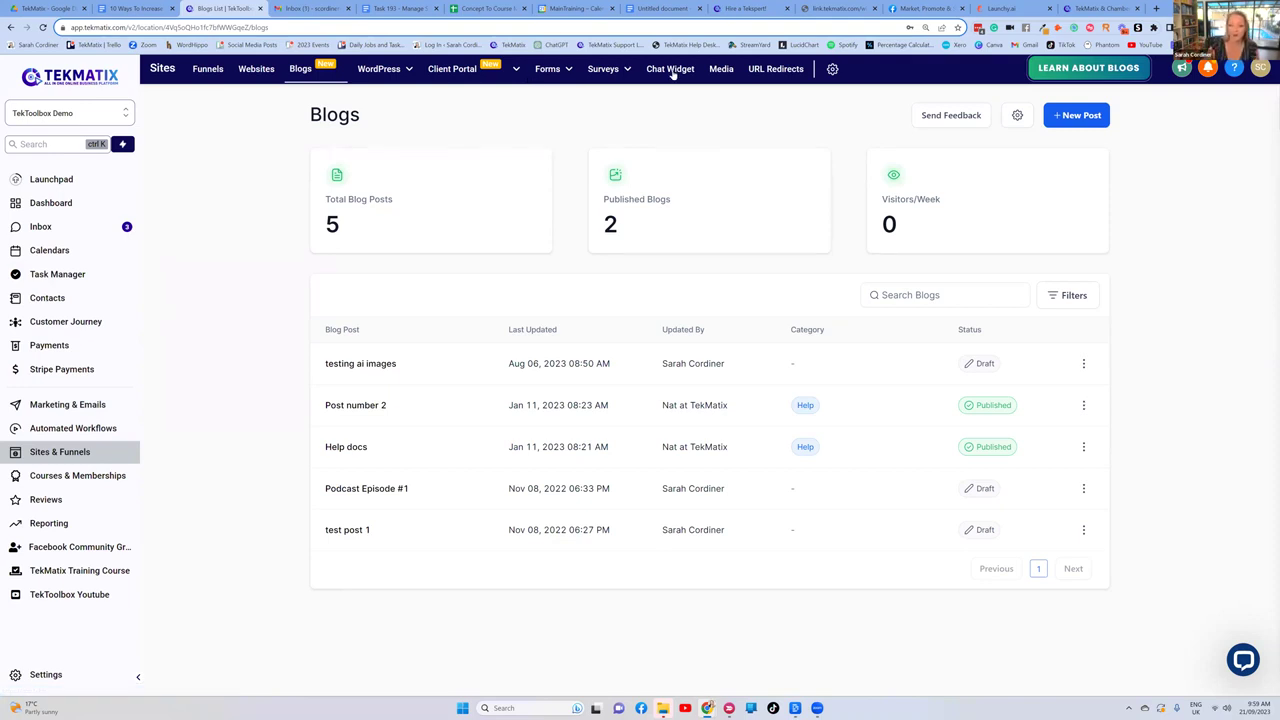
Step: Open Courses & Memberships and view the list of course products
left_click(91, 477)
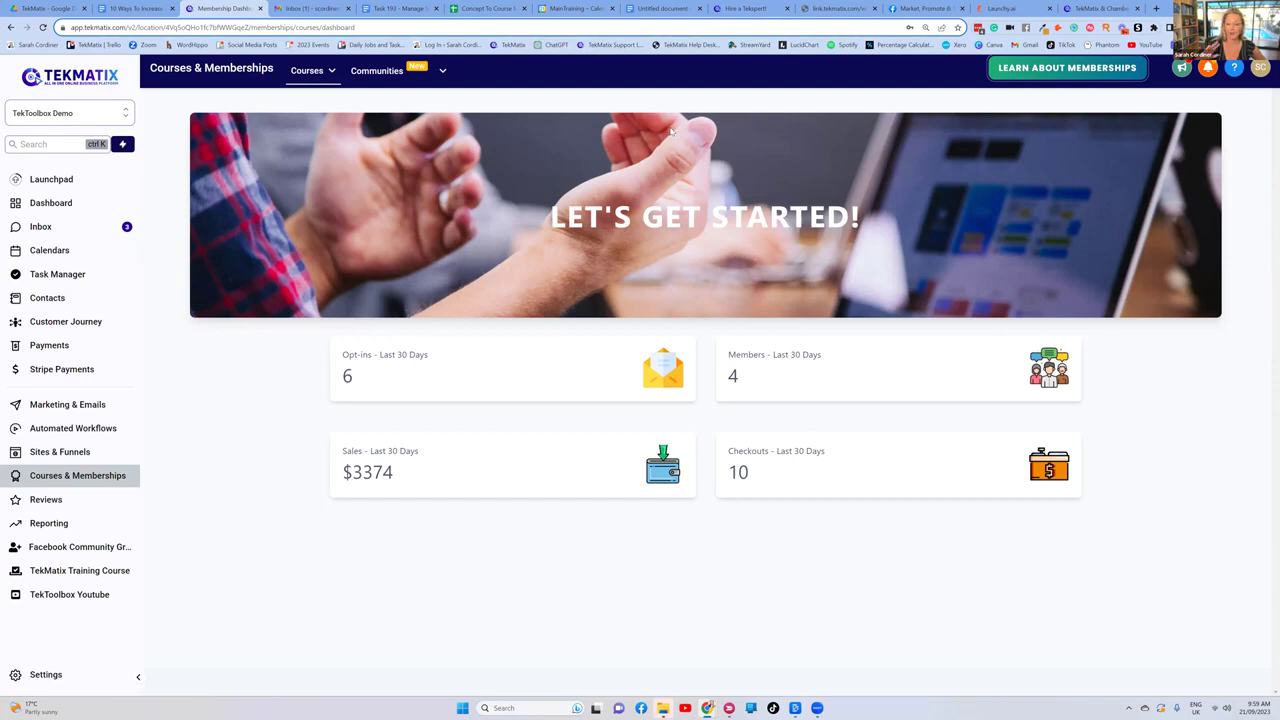
left_click(312, 71)
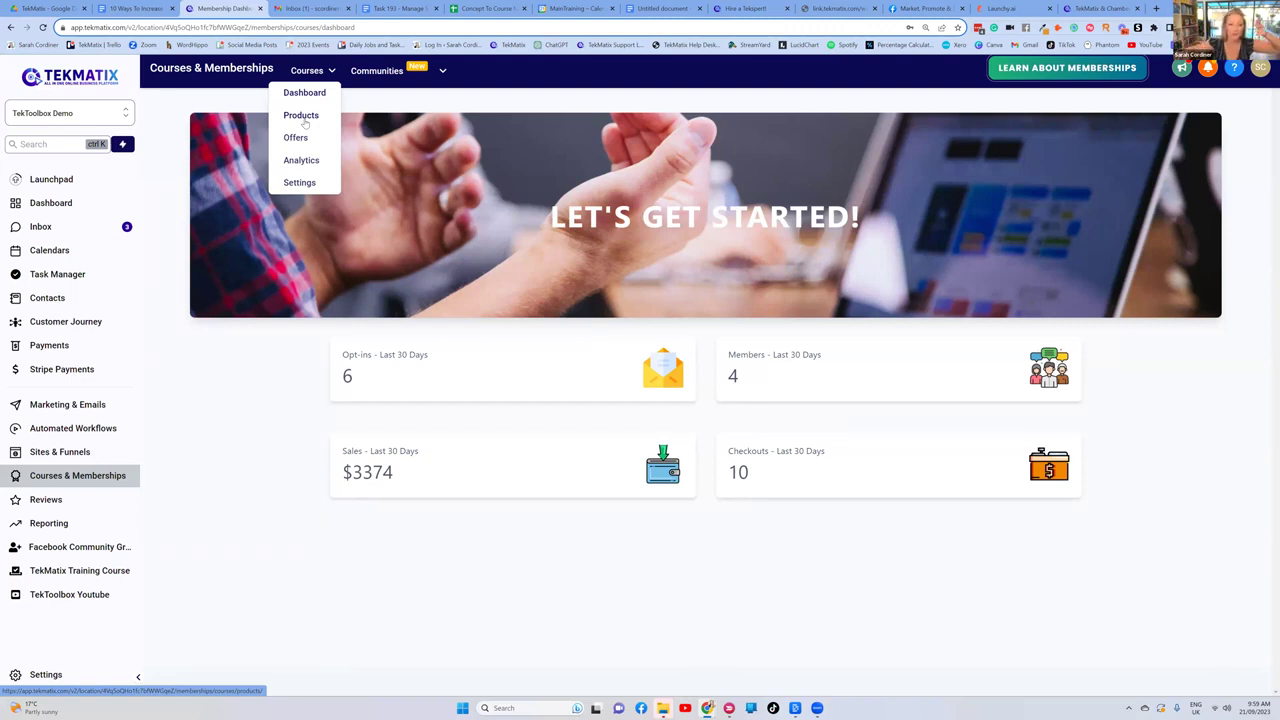
left_click(305, 120)
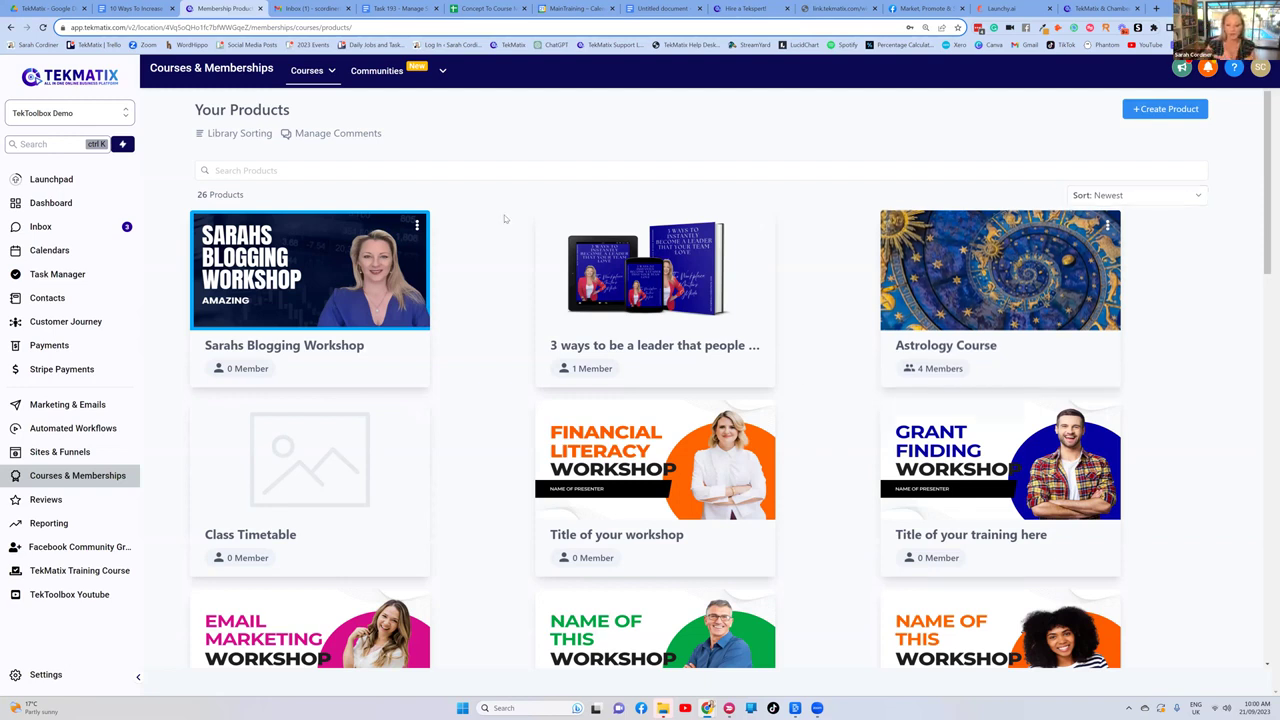
mouse_move(374, 73)
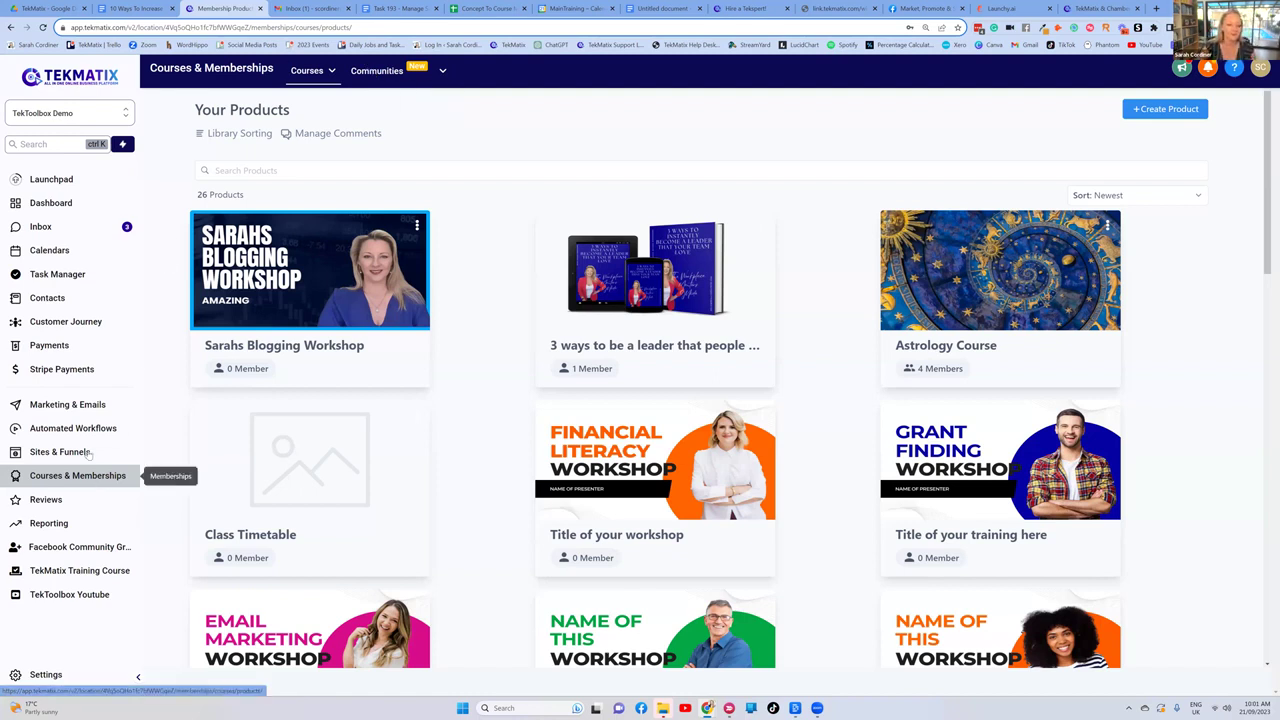
Step: Open Reviews and examine the reputation overview, including the latest review requests and latest reviews
left_click(60, 501)
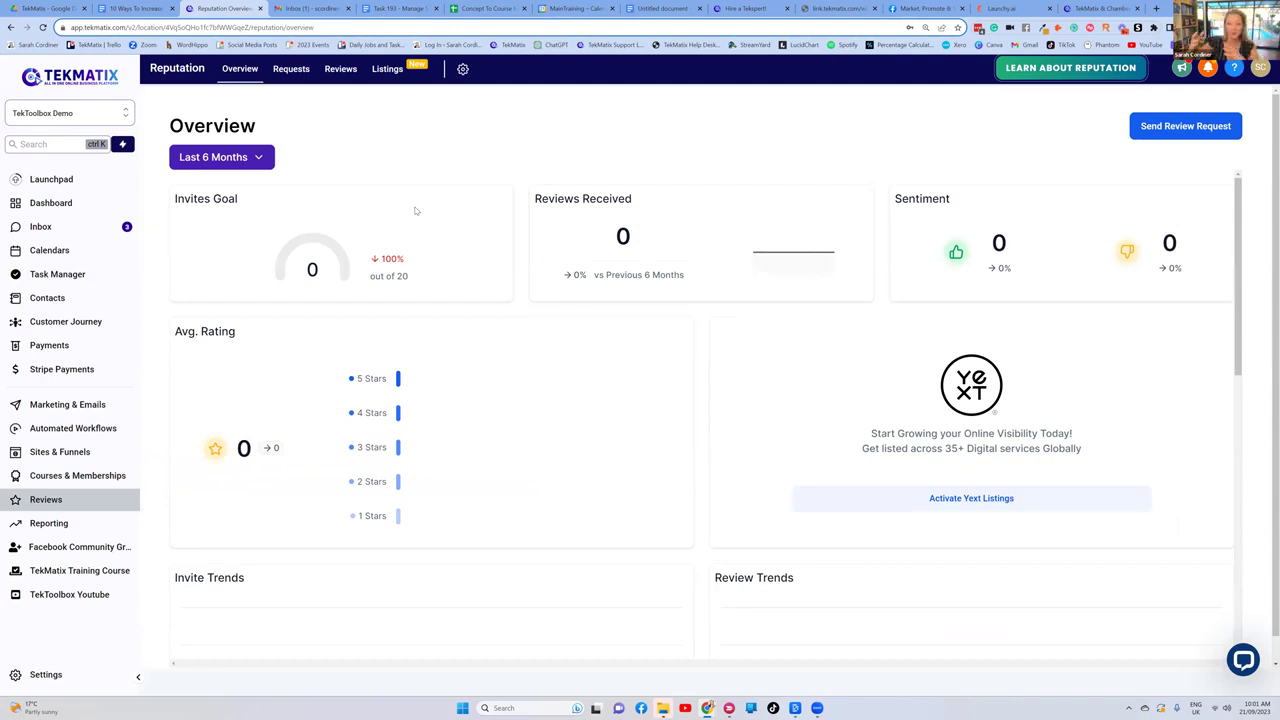
scroll(621, 553, "down", 10)
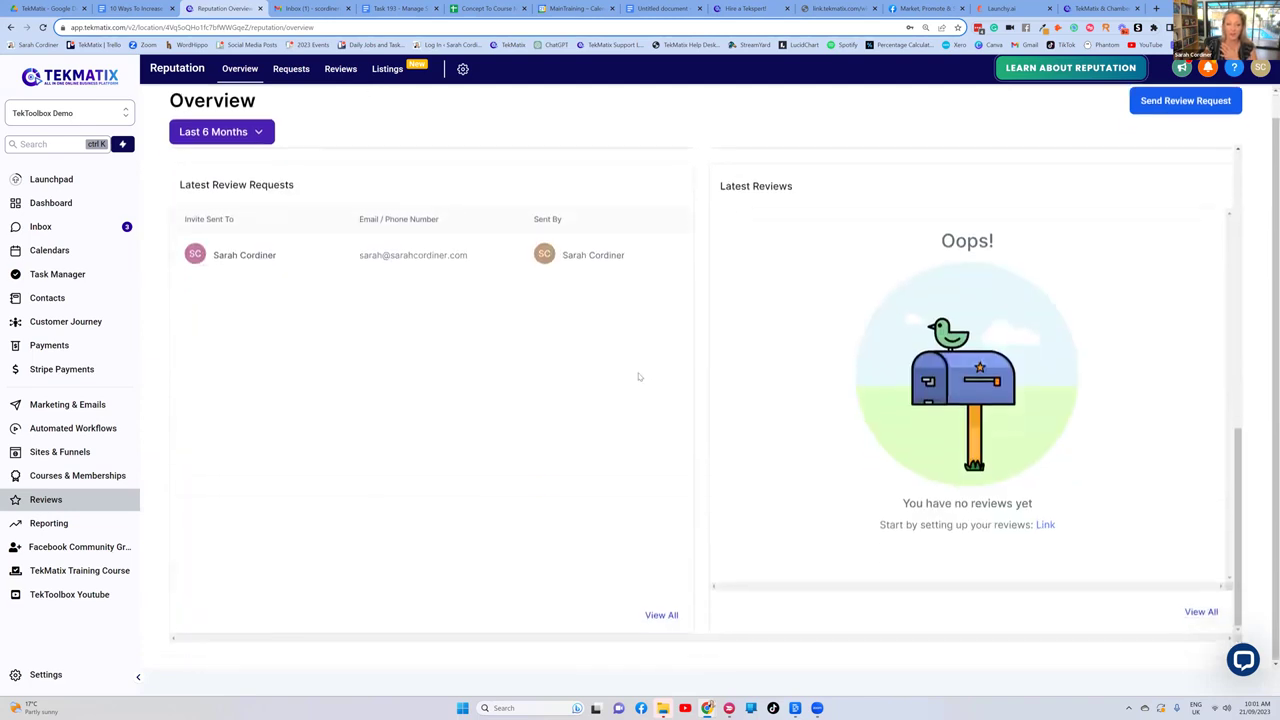
scroll(354, 214, "up", 10)
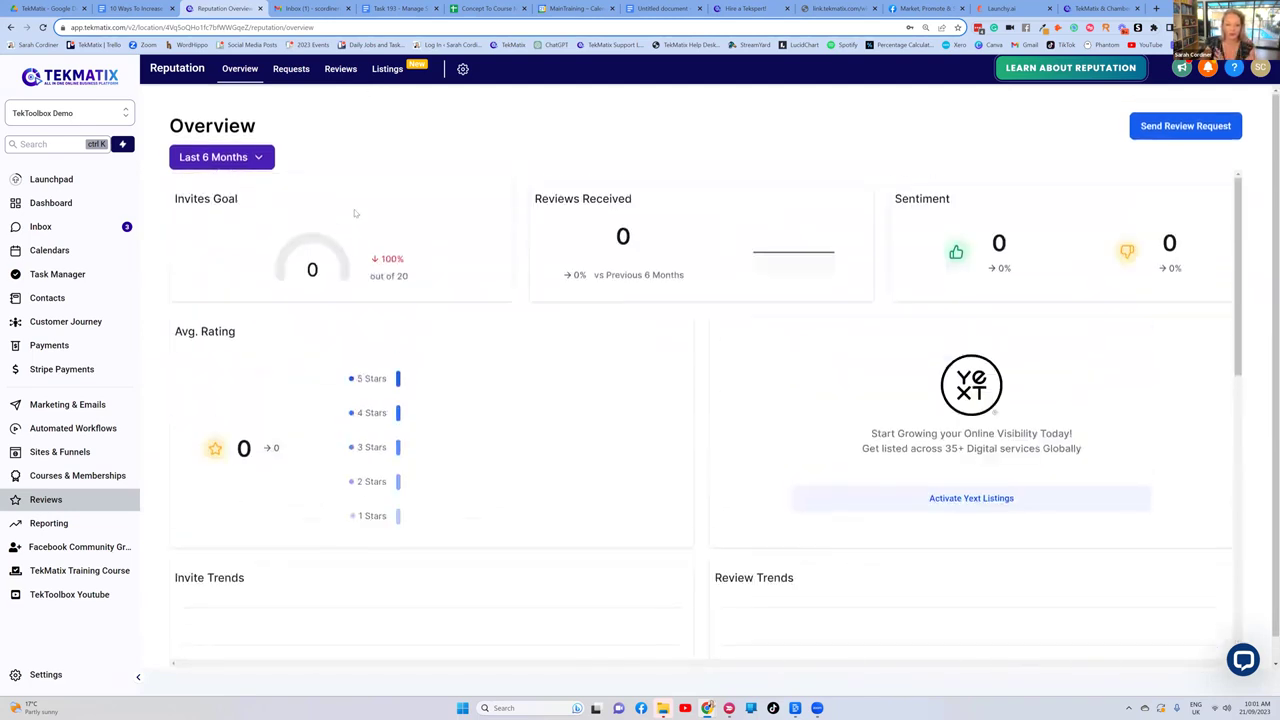
Step: Open the Conversation AI settings and check which supported channels the bot can use
left_click(45, 674)
left_click(45, 368)
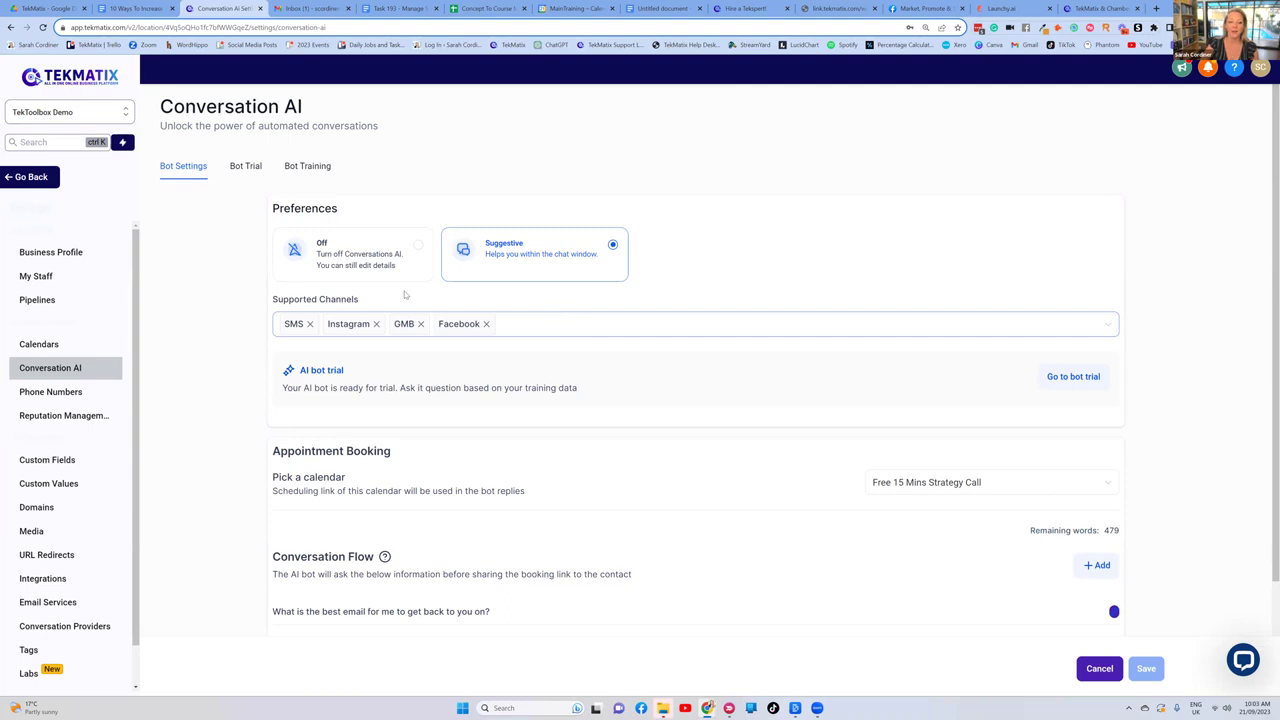
left_click(512, 330)
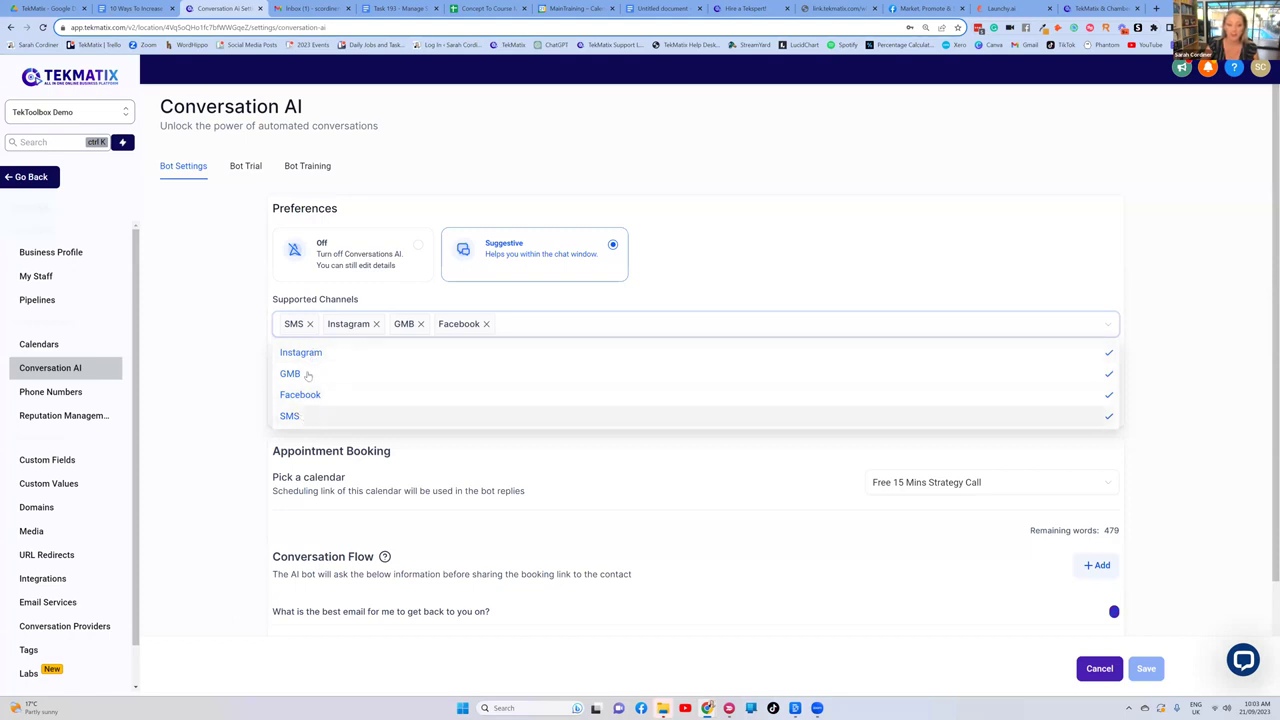
left_click(620, 297)
Step: Browse the calendars available for the bot's appointment booking and pick Free 15 Mins Strategy Call
scroll(622, 297, "down", 2)
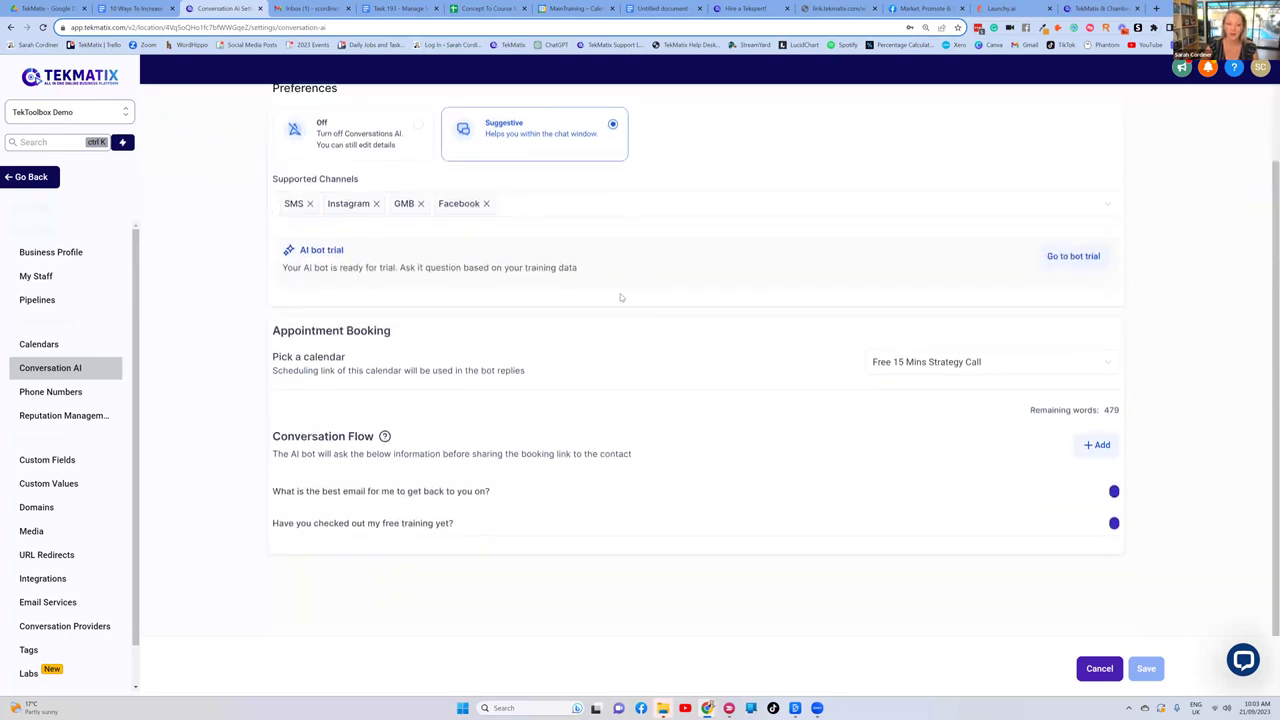
left_click(919, 364)
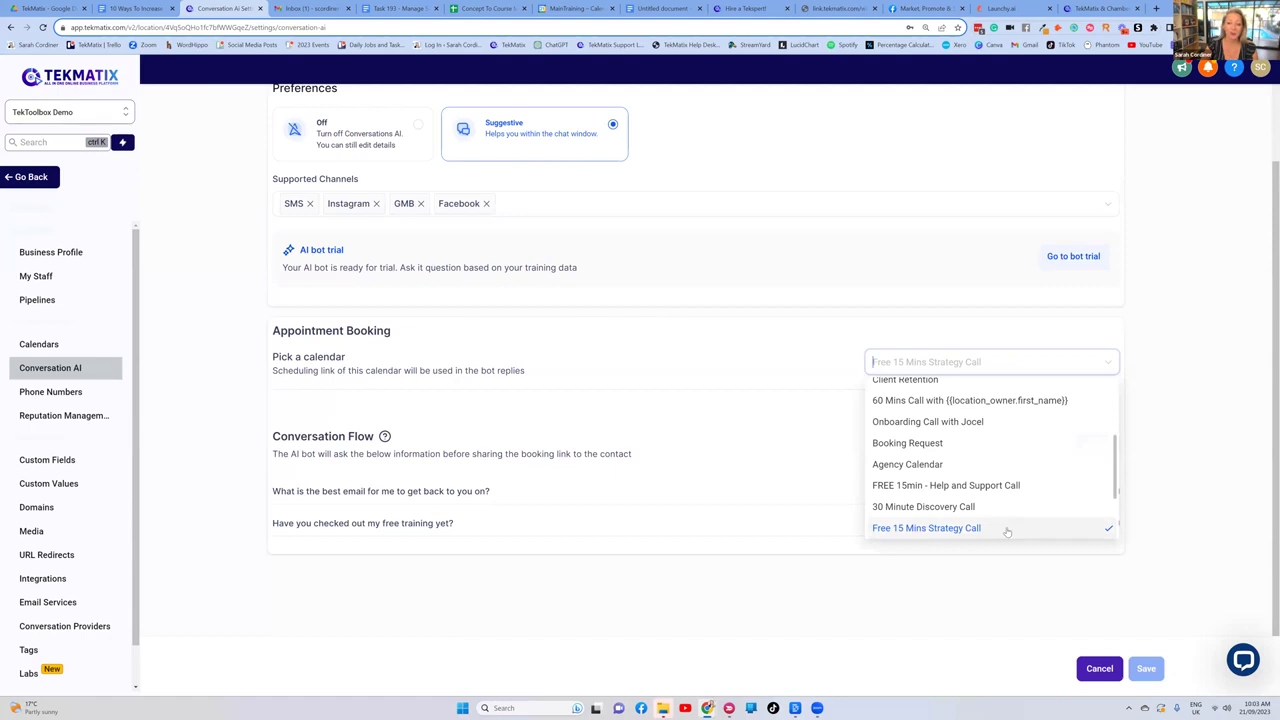
scroll(995, 500, "down", 2)
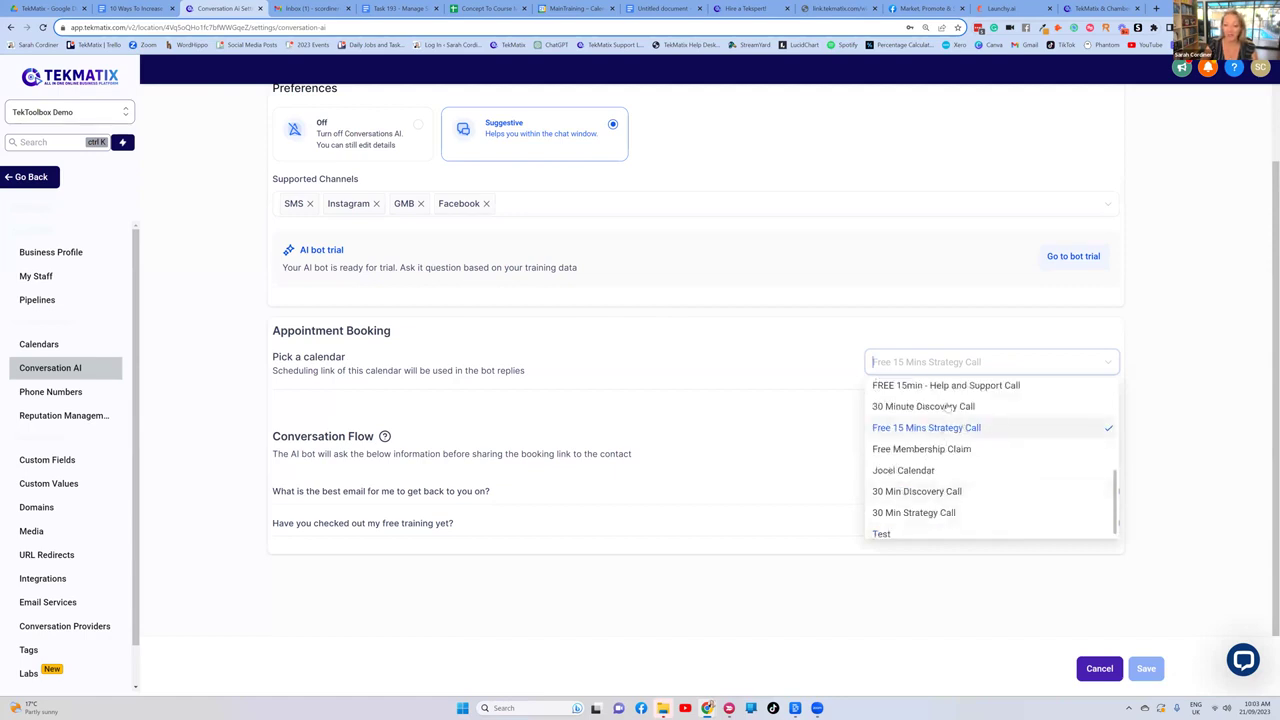
scroll(968, 428, "up", 2)
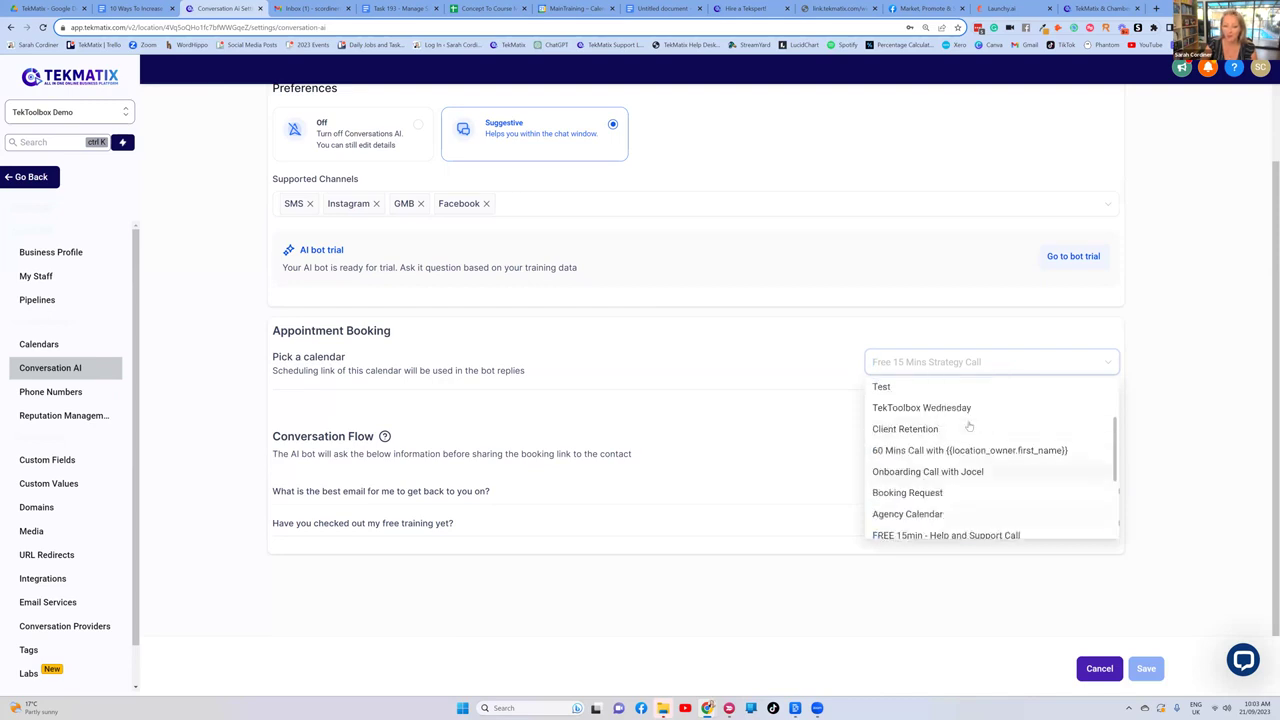
scroll(963, 446, "down", 3)
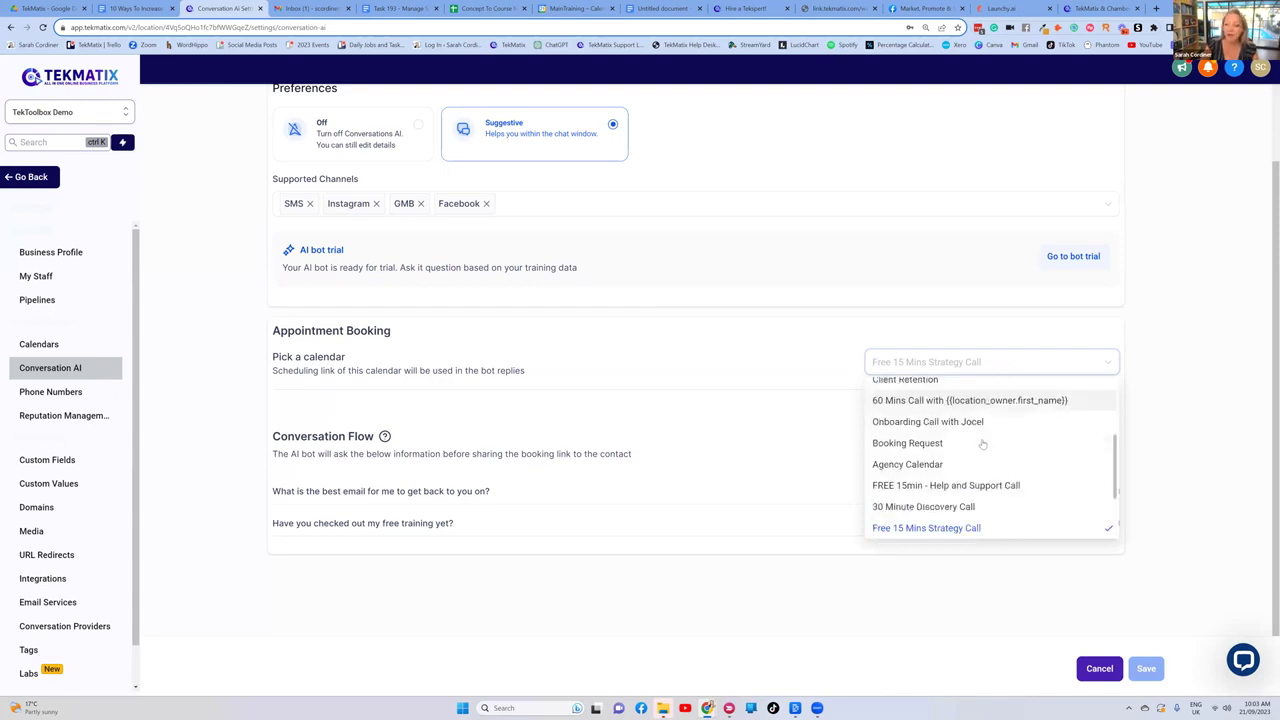
left_click(938, 430)
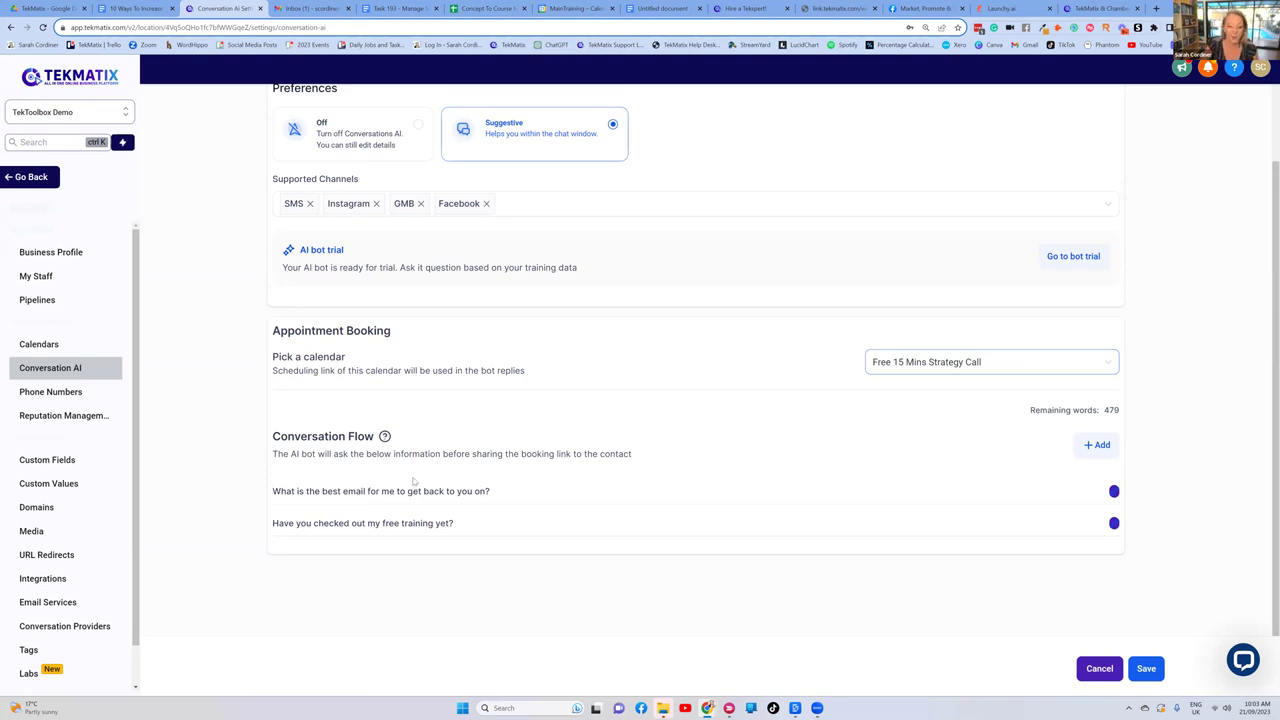
Step: Examine the questions in the Conversation Flow that the bot asks before sharing the booking link
left_click_drag(451, 524, 545, 478)
scroll(540, 478, "up", 1)
scroll(523, 490, "down", 1)
left_click(520, 491)
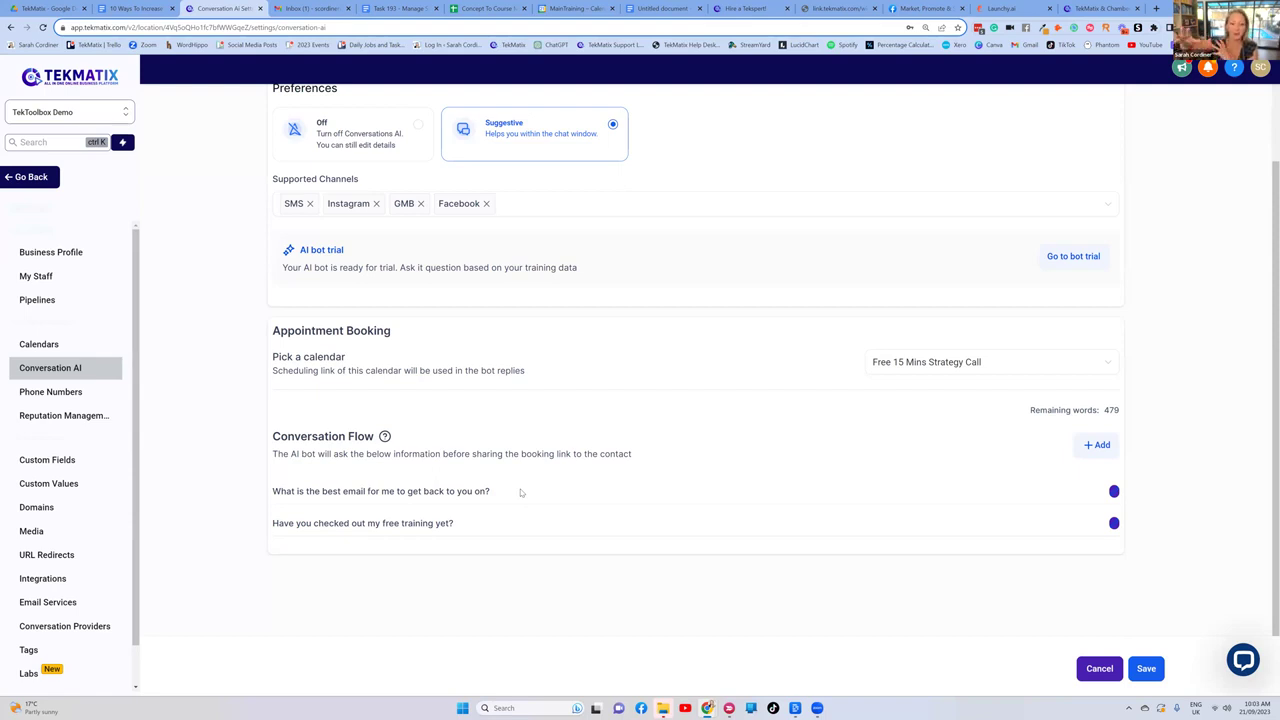
Step: Open Bot Training and examine the web crawler's domain and the training status of its uploaded links
scroll(444, 416, "up", 2)
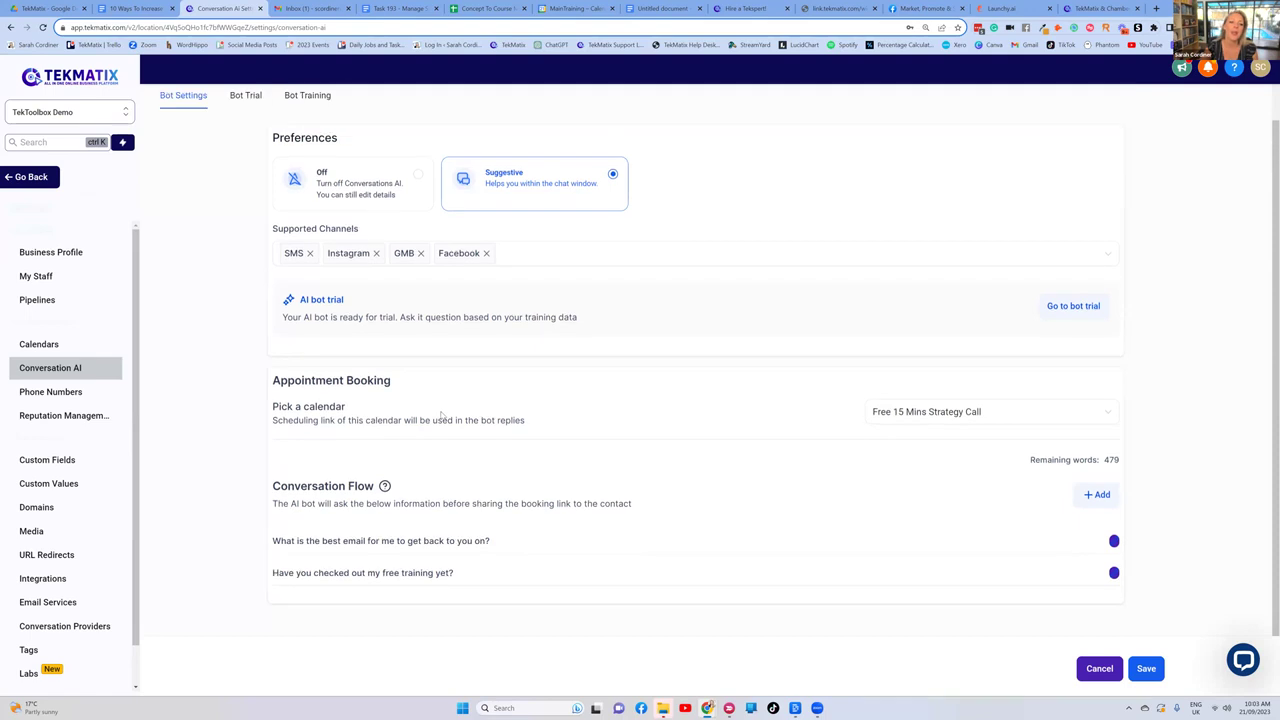
left_click(306, 166)
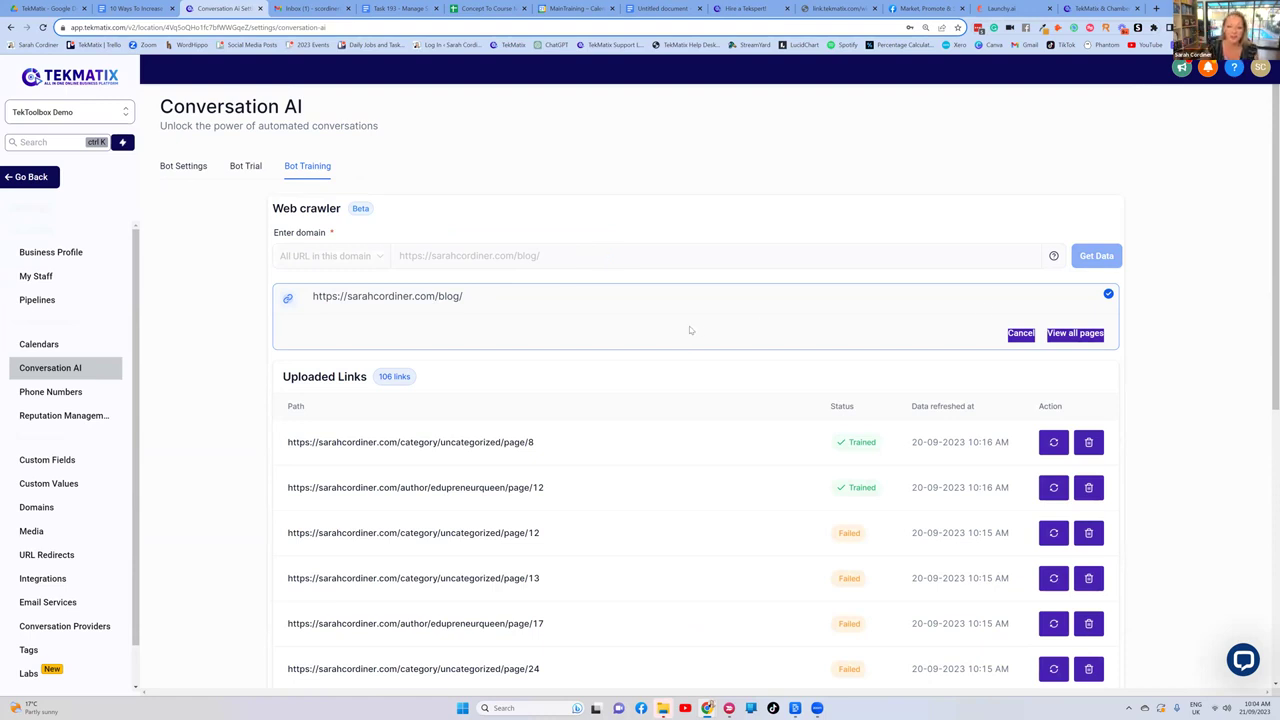
scroll(689, 330, "down", 2)
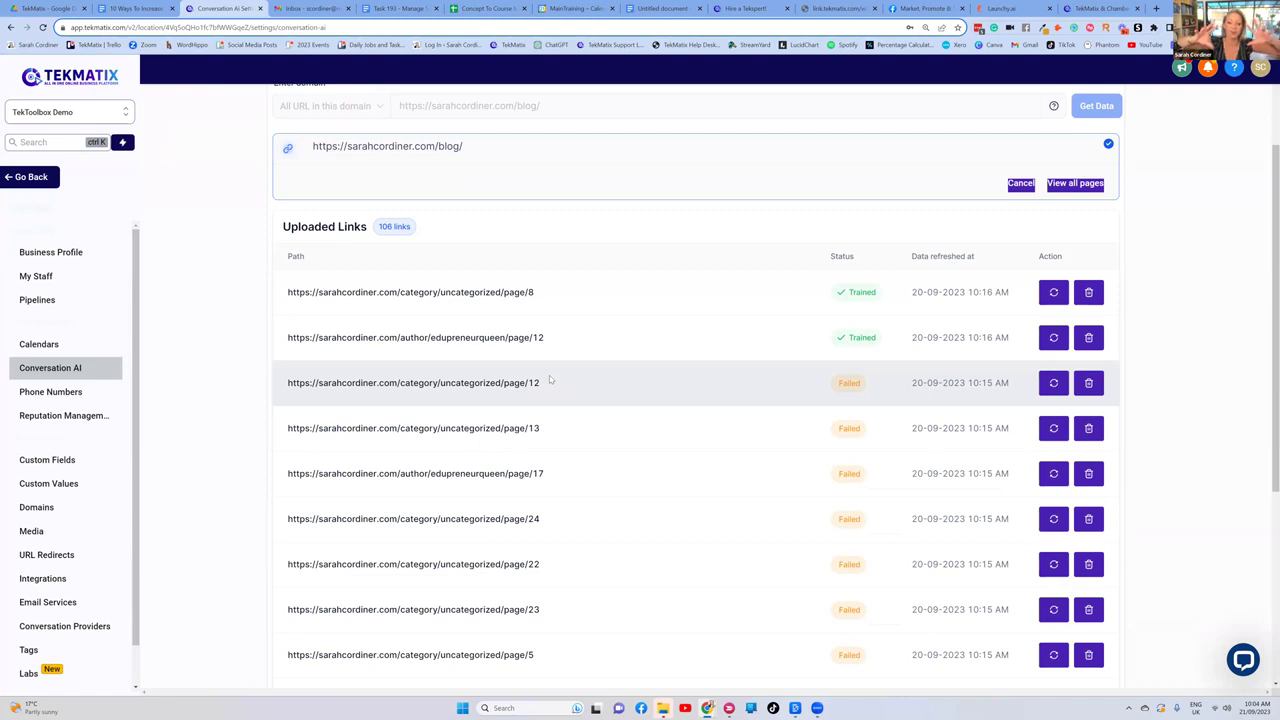
scroll(547, 352, "up", 2)
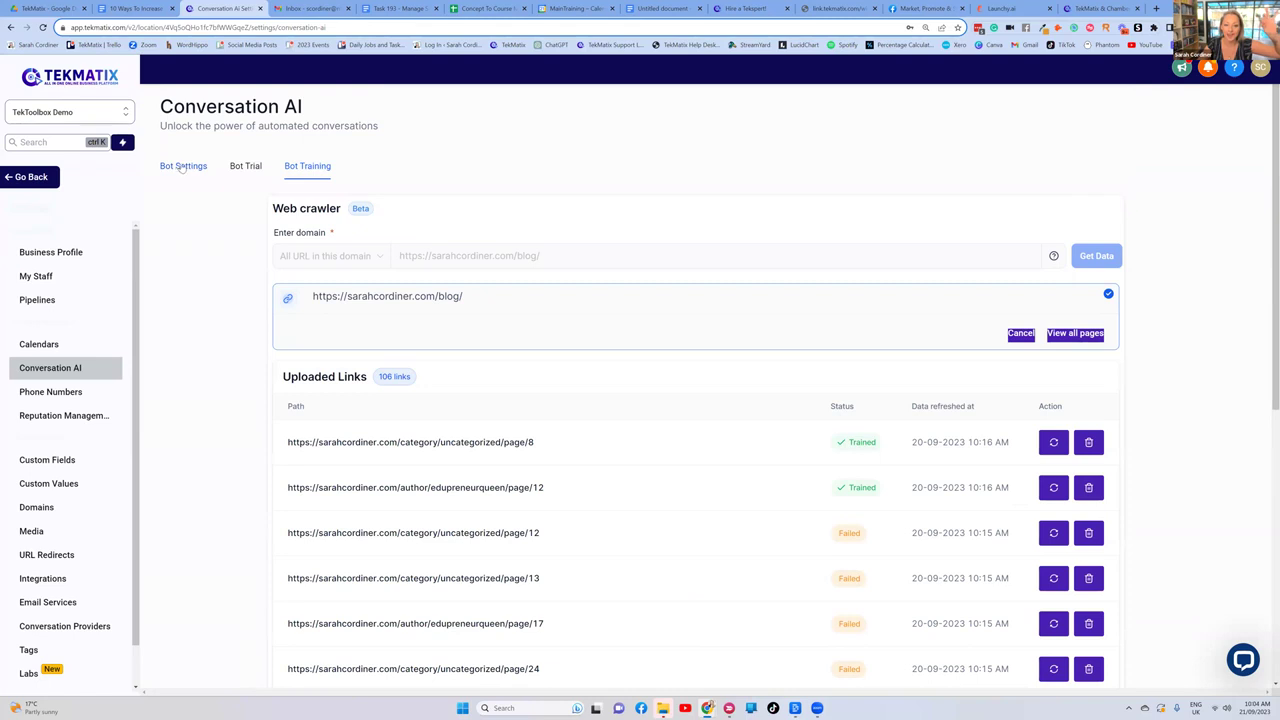
Step: Open Bot Trial and ask the chatbot "how to price my course?"
left_click(243, 167)
left_click(448, 568)
type("how to price my course?")
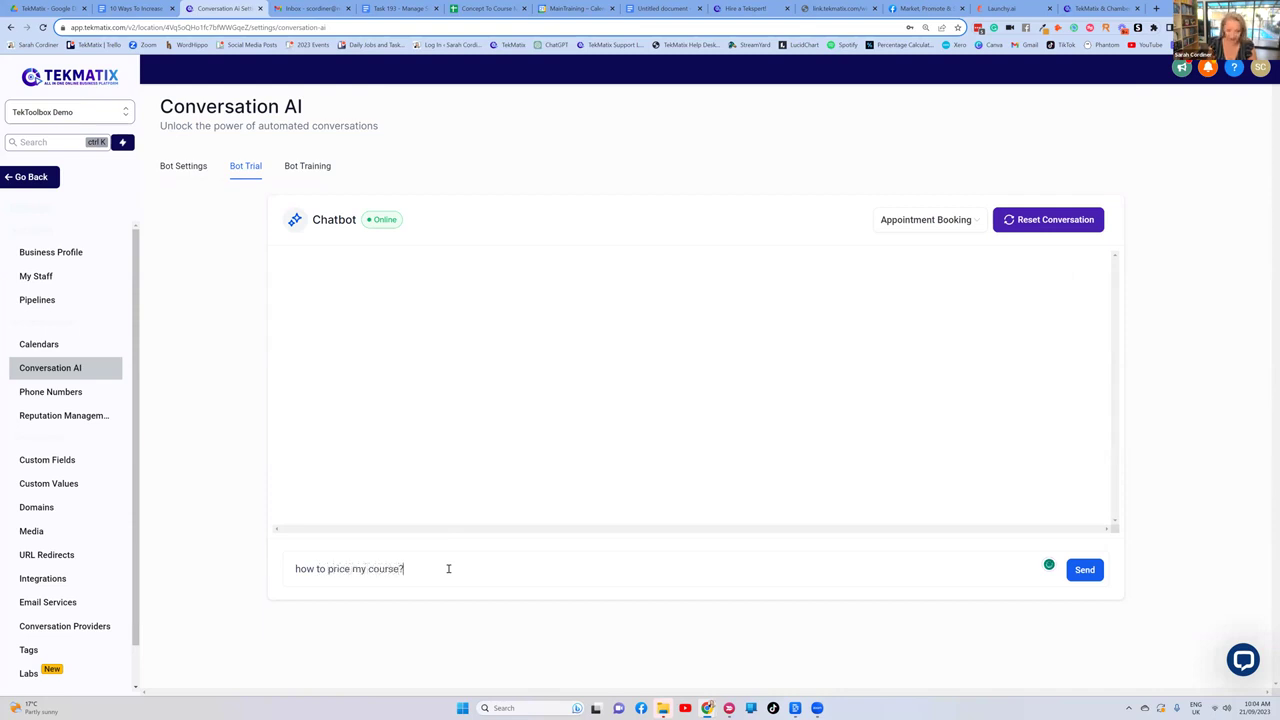
key("Return")
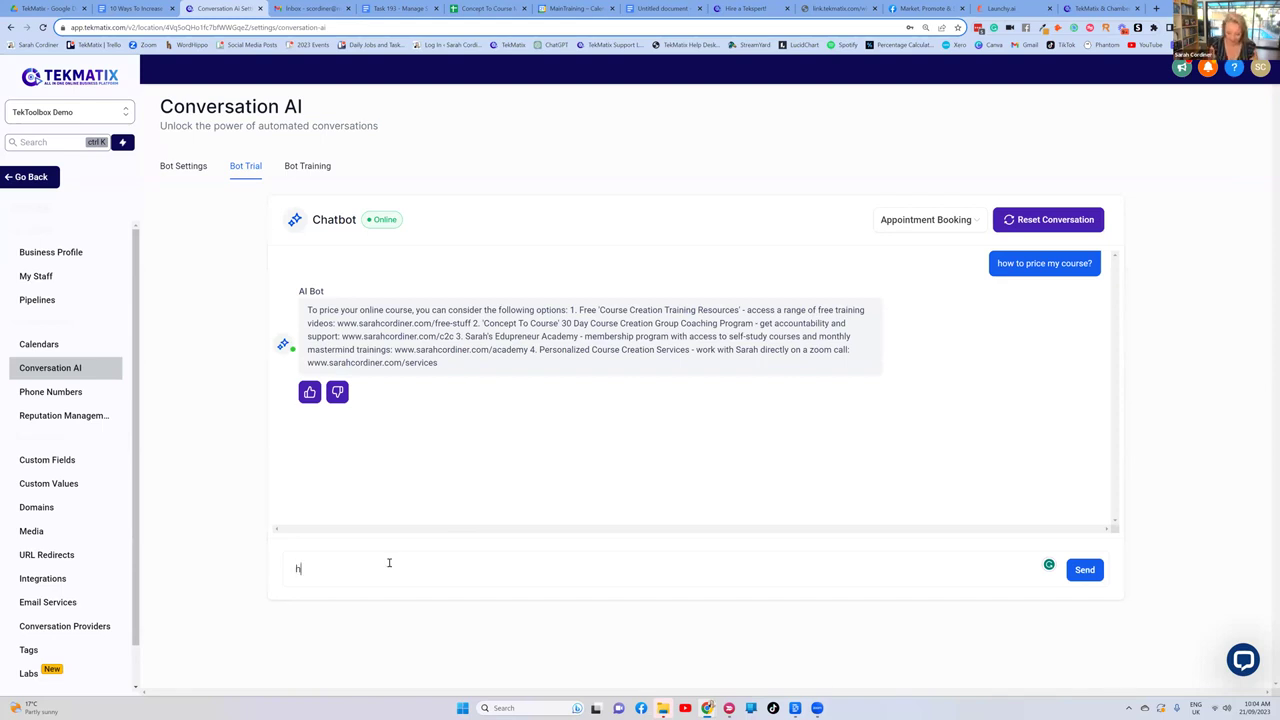
Step: Ask the chatbot "can you help me?" and follow up with "can you help me come up with it? i have a coaching priogram"
type("can you help me?")
key("Return")
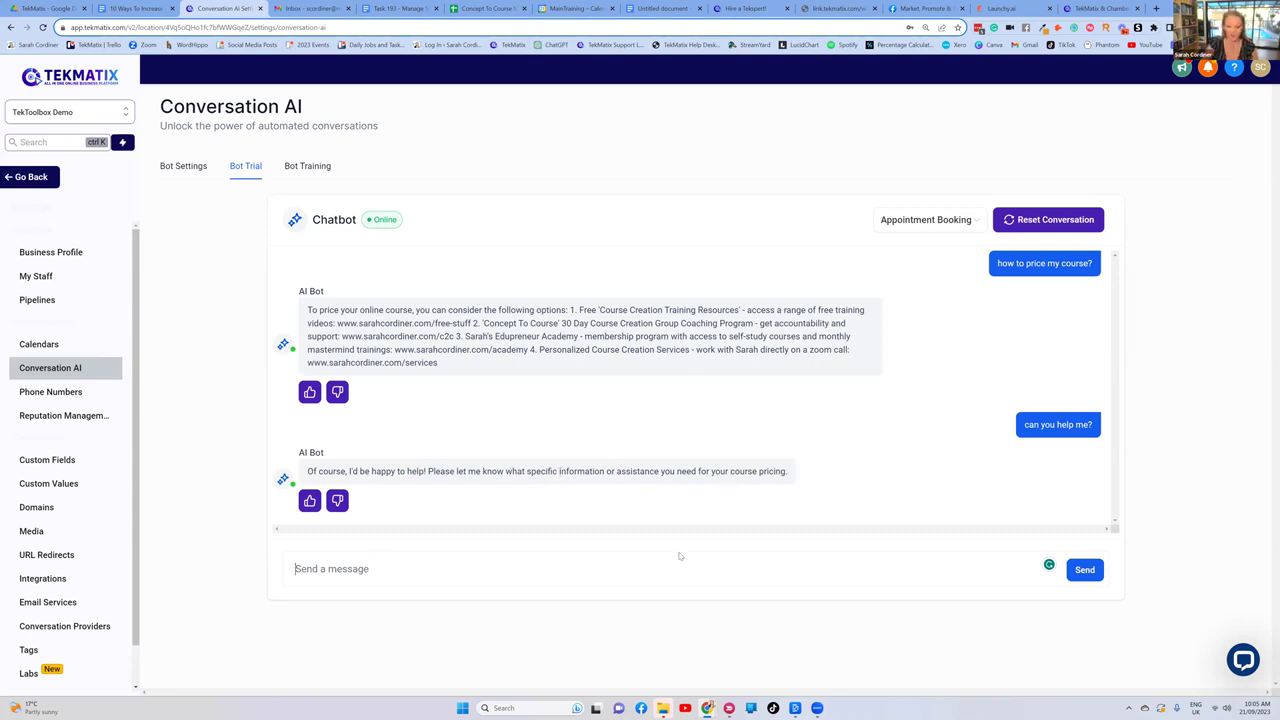
type("can yo")
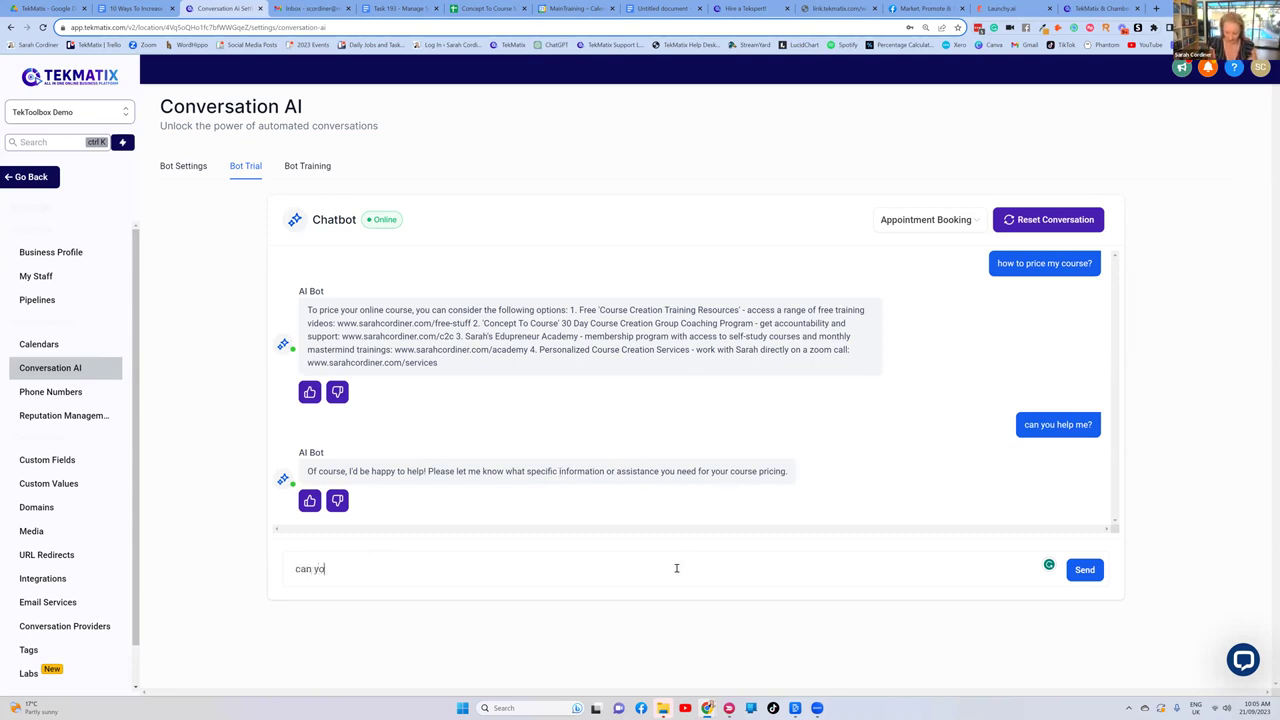
type("u help me come up with it? i")
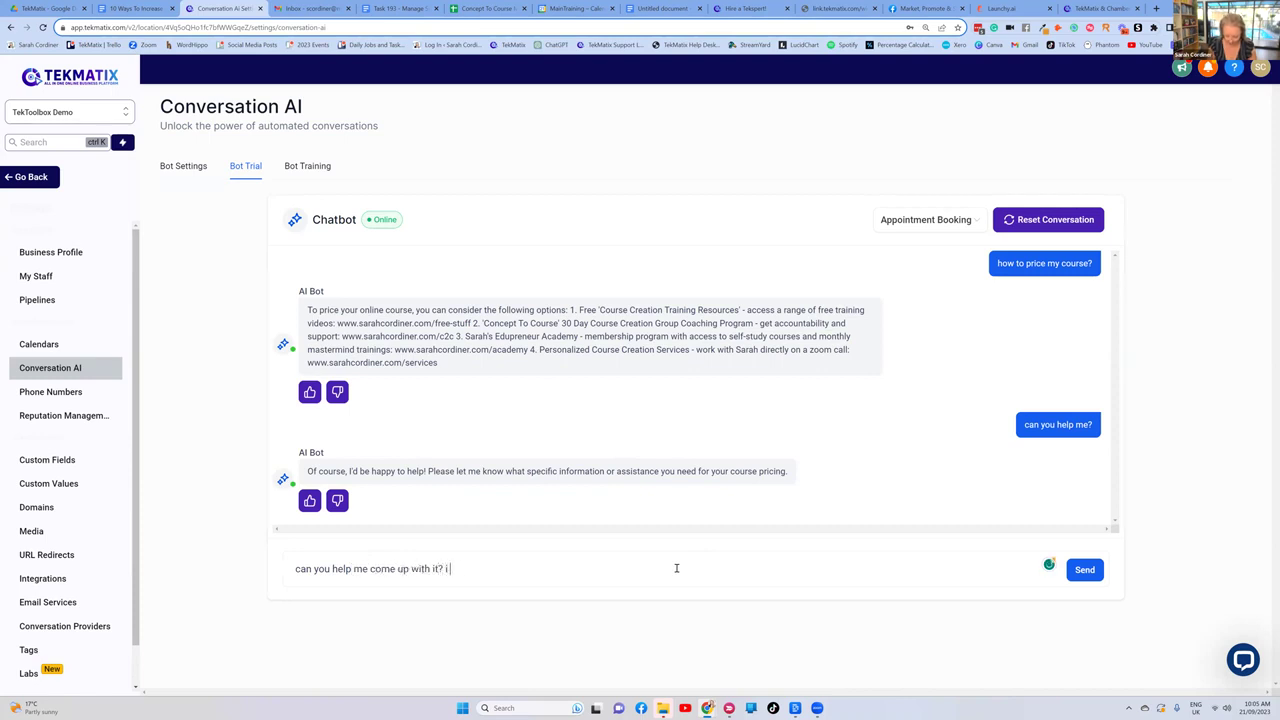
type(" have a coaching program")
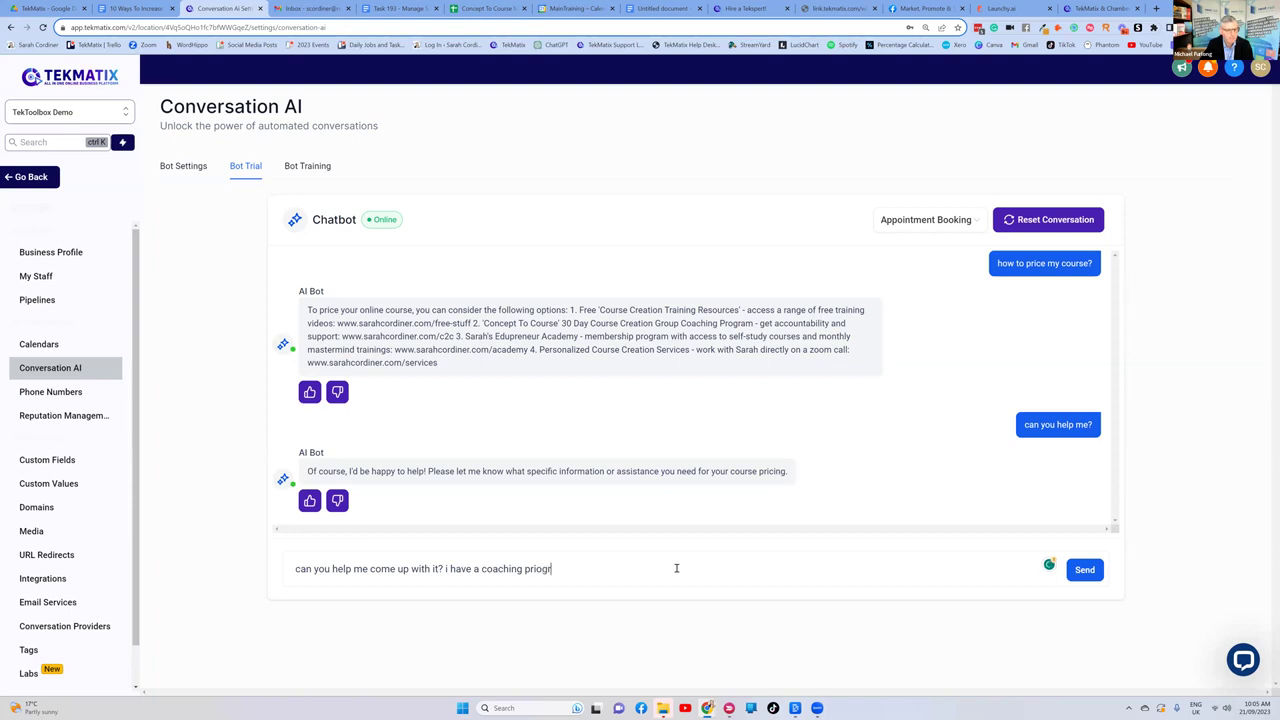
key("Return")
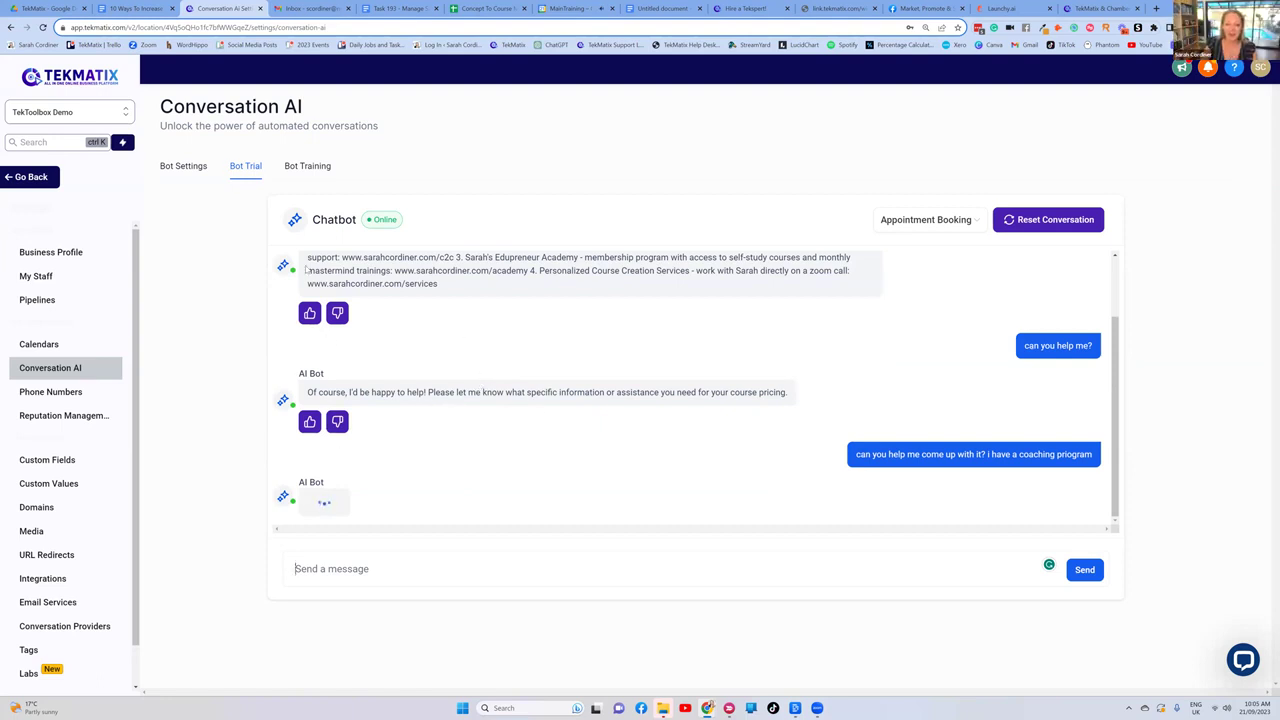
Step: Open Bot Training and add a blank Q & A under Customize bot responses to examine its question and answer fields
left_click(312, 166)
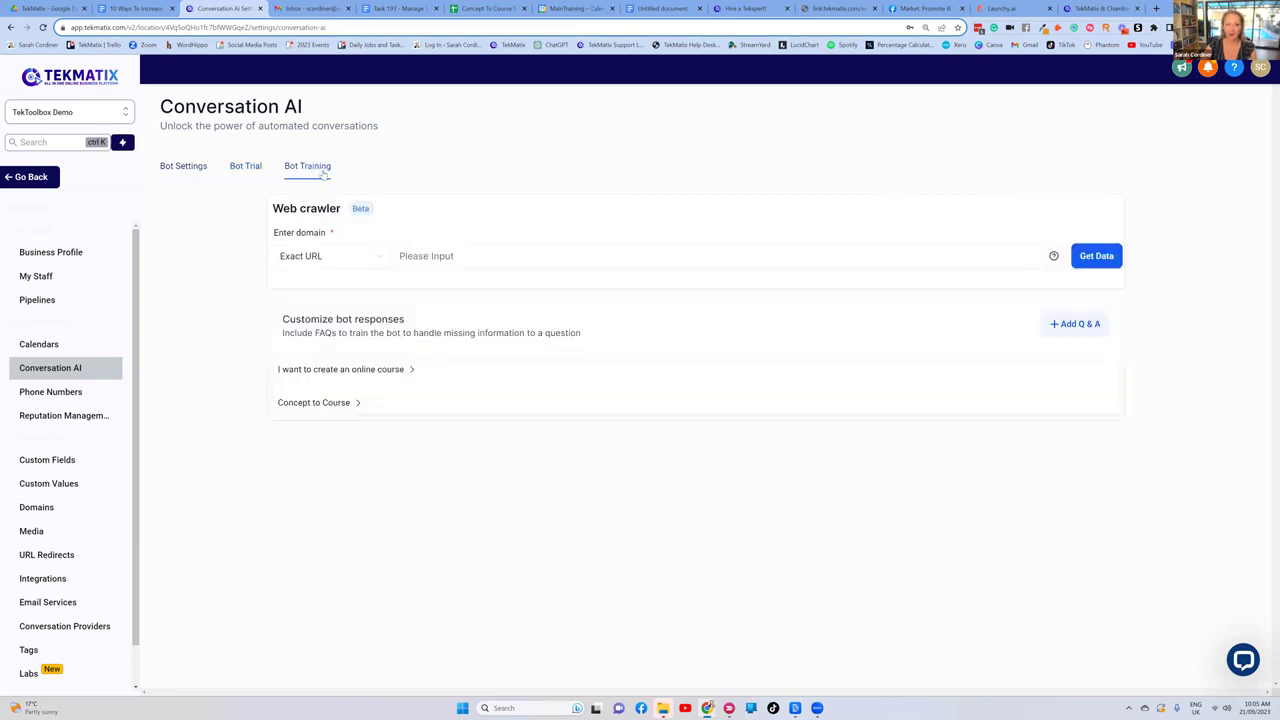
scroll(460, 303, "down", 5)
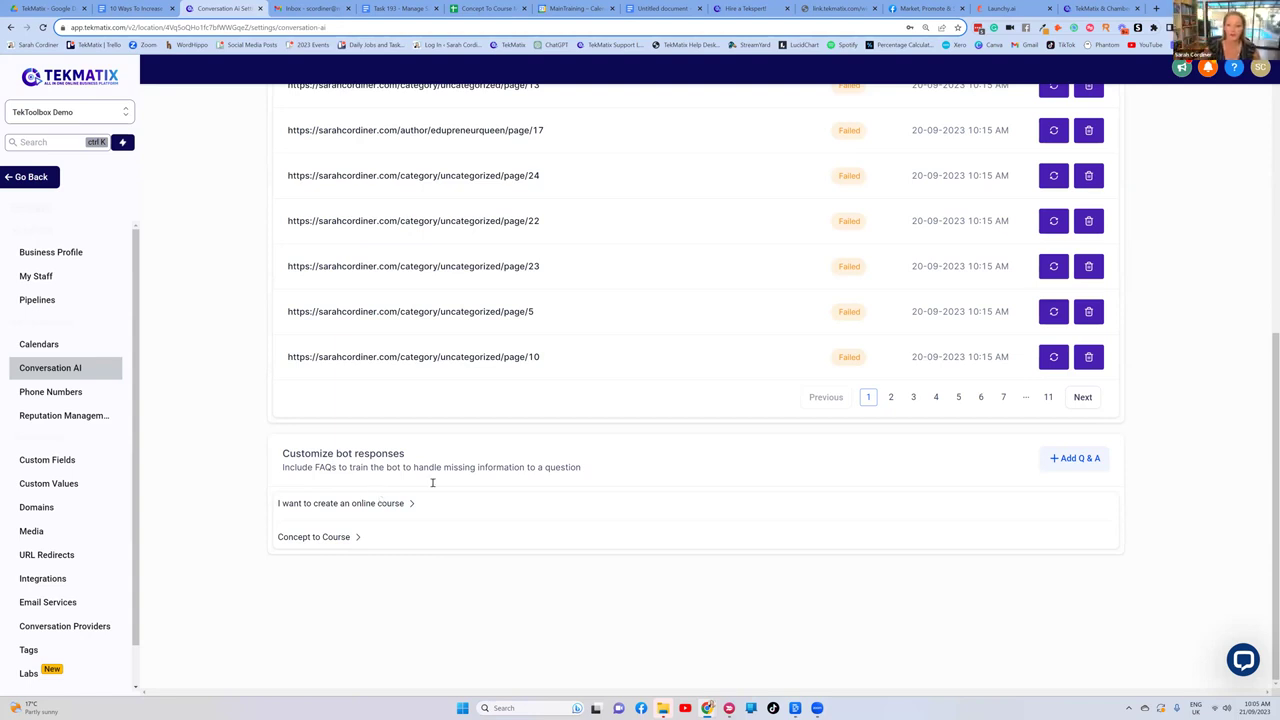
left_click(1098, 457)
scroll(600, 300, "down", 1)
left_click(352, 408)
left_click(350, 437)
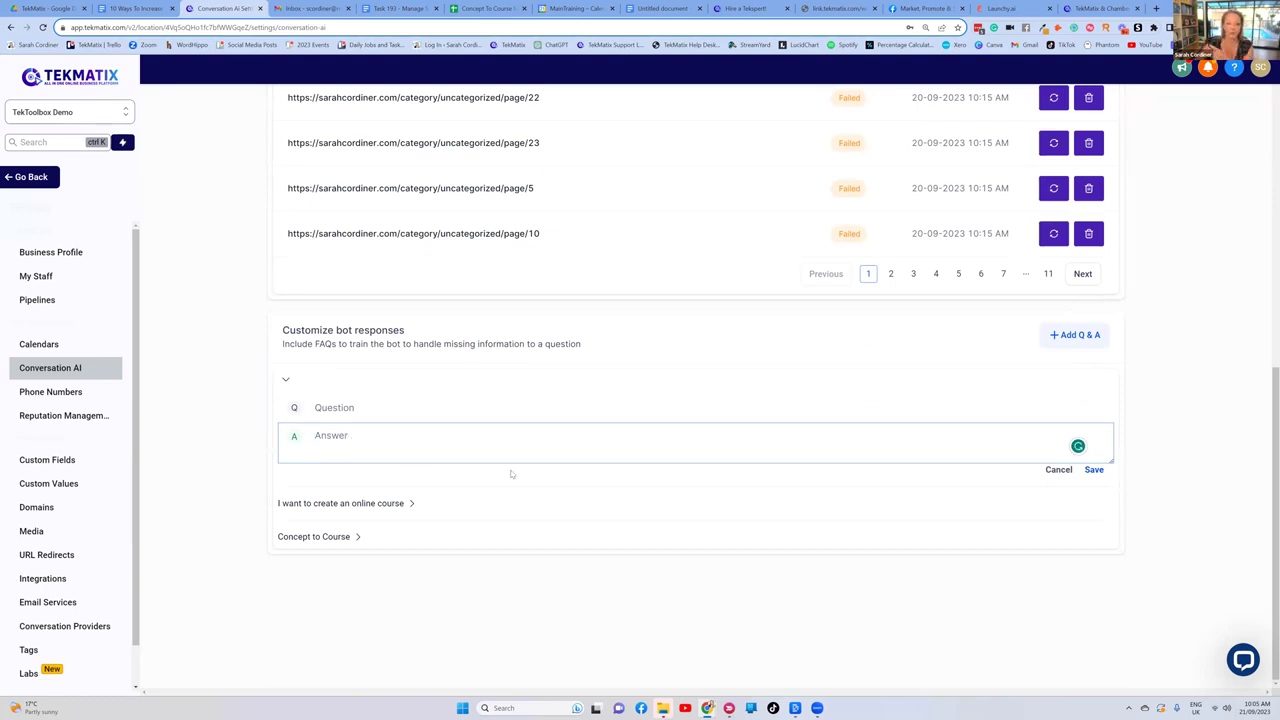
scroll(523, 440, "up", 6)
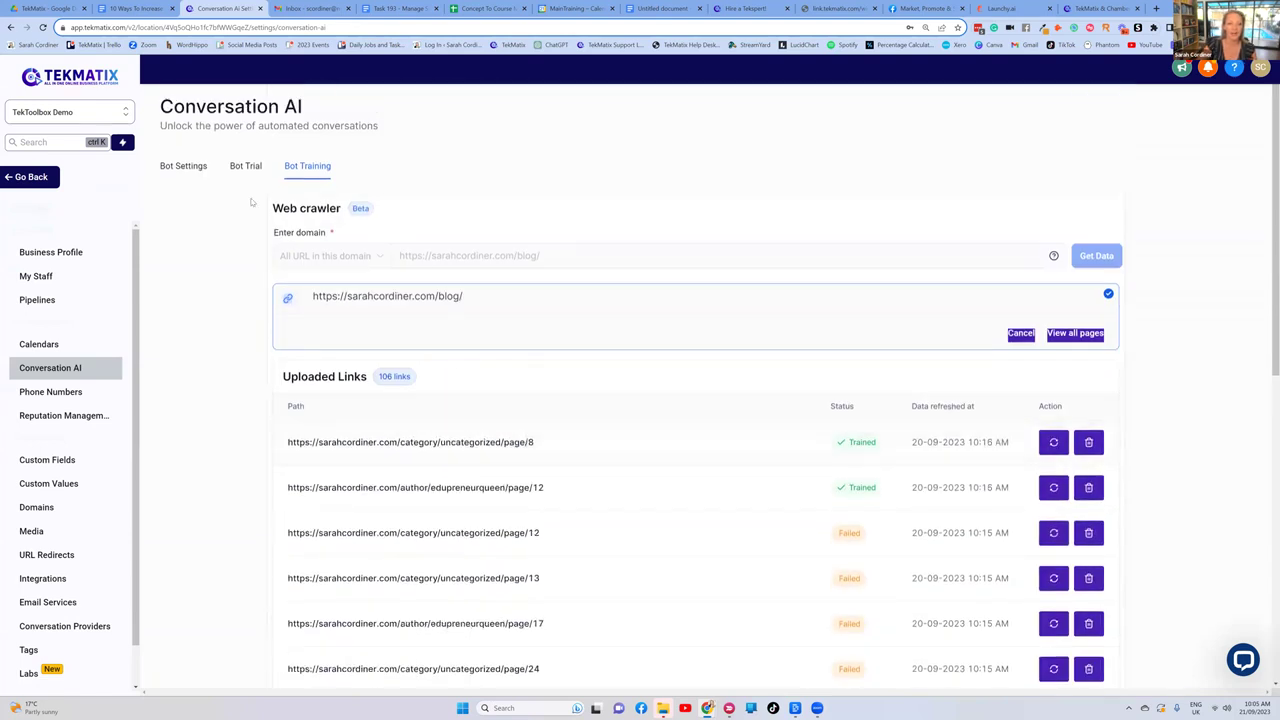
Step: Return to Bot Trial and ask the chatbot "can i book a call?"
left_click(256, 169)
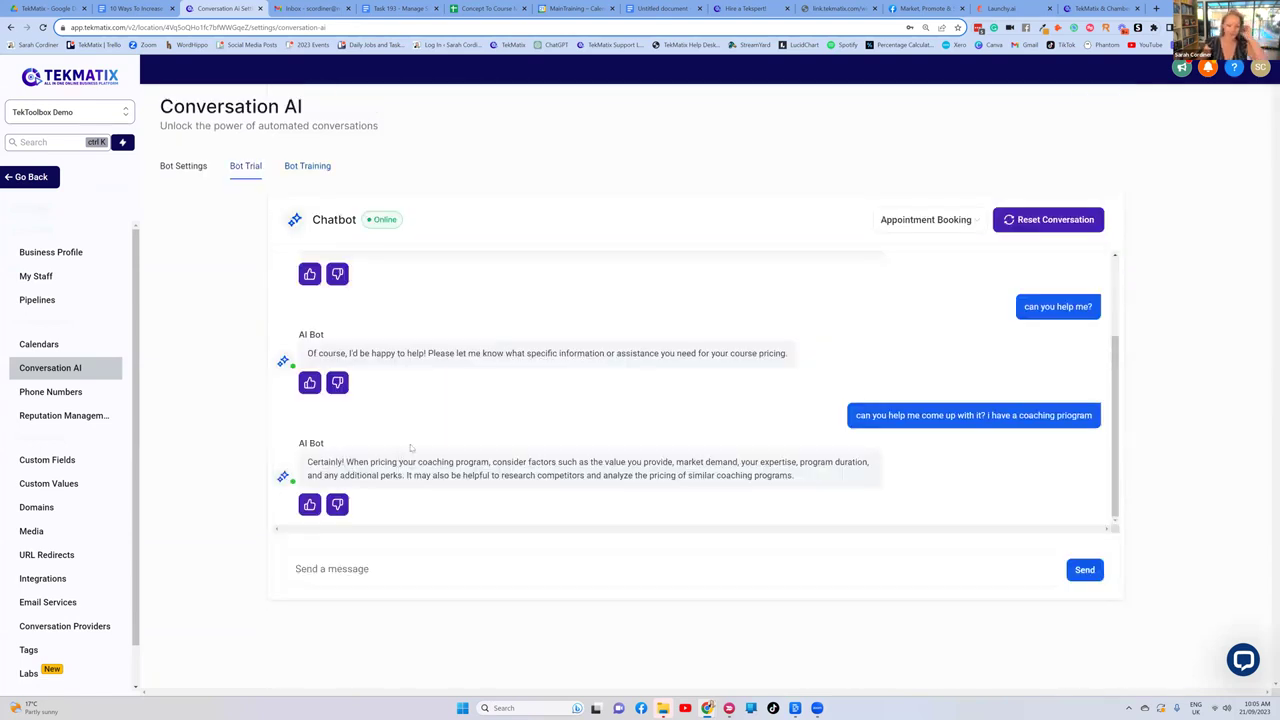
left_click(343, 568)
type("can i book a ")
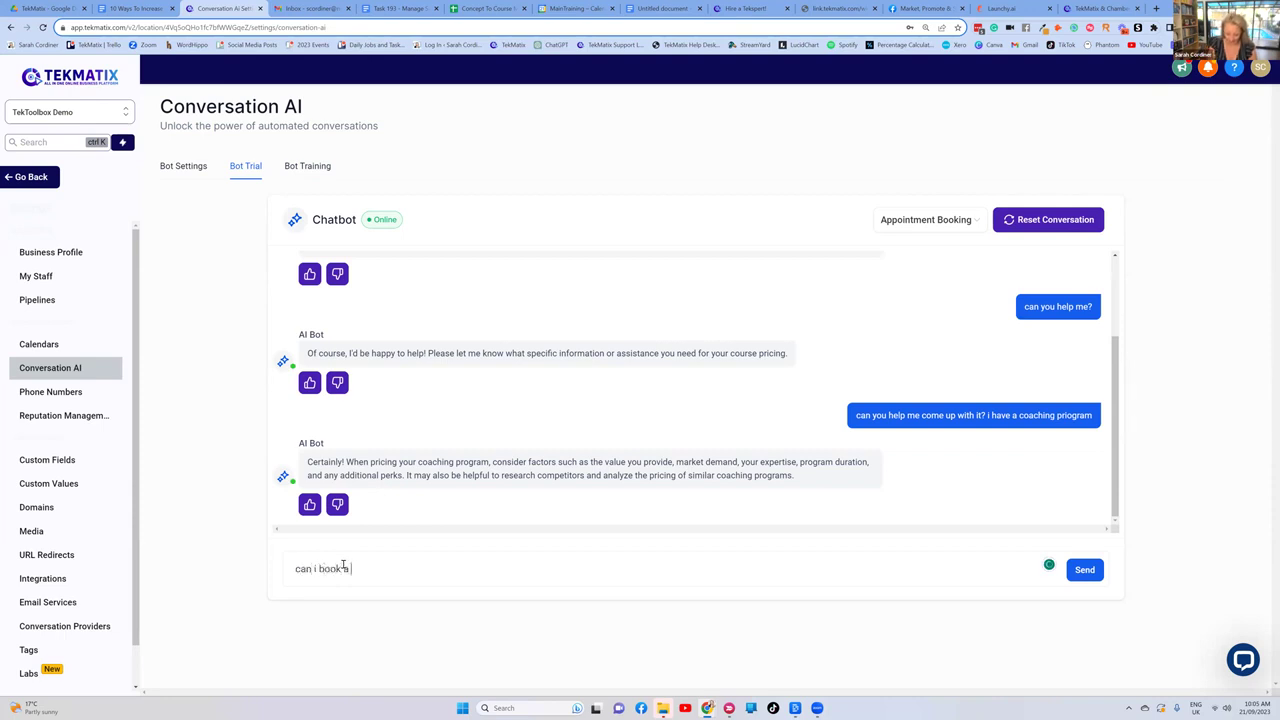
type("call?")
key("Return")
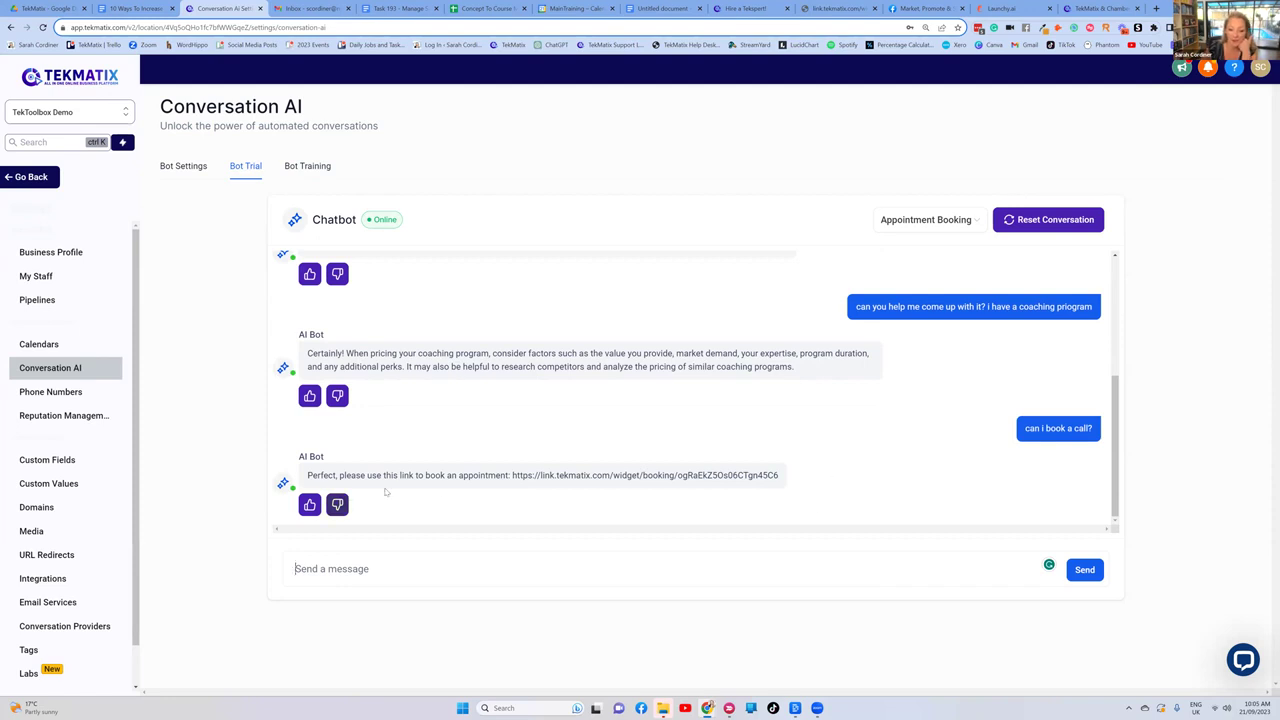
Step: Open the booking link from the bot's reply in a new browser tab to view the appointment calendar
left_click_drag(782, 478, 510, 476)
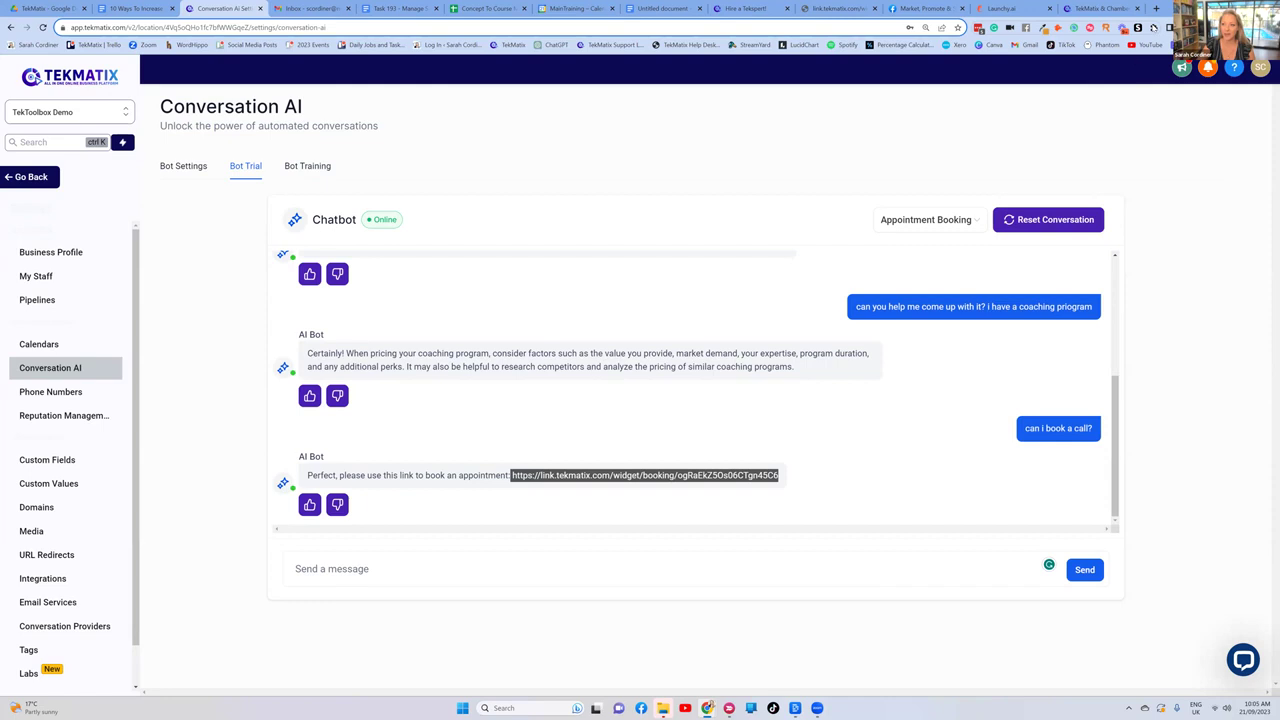
left_click(1157, 8)
type("https://link.tekmatix.com/widget/booking/bgRaEkZ5Os06CTgn45C6")
key("Return")
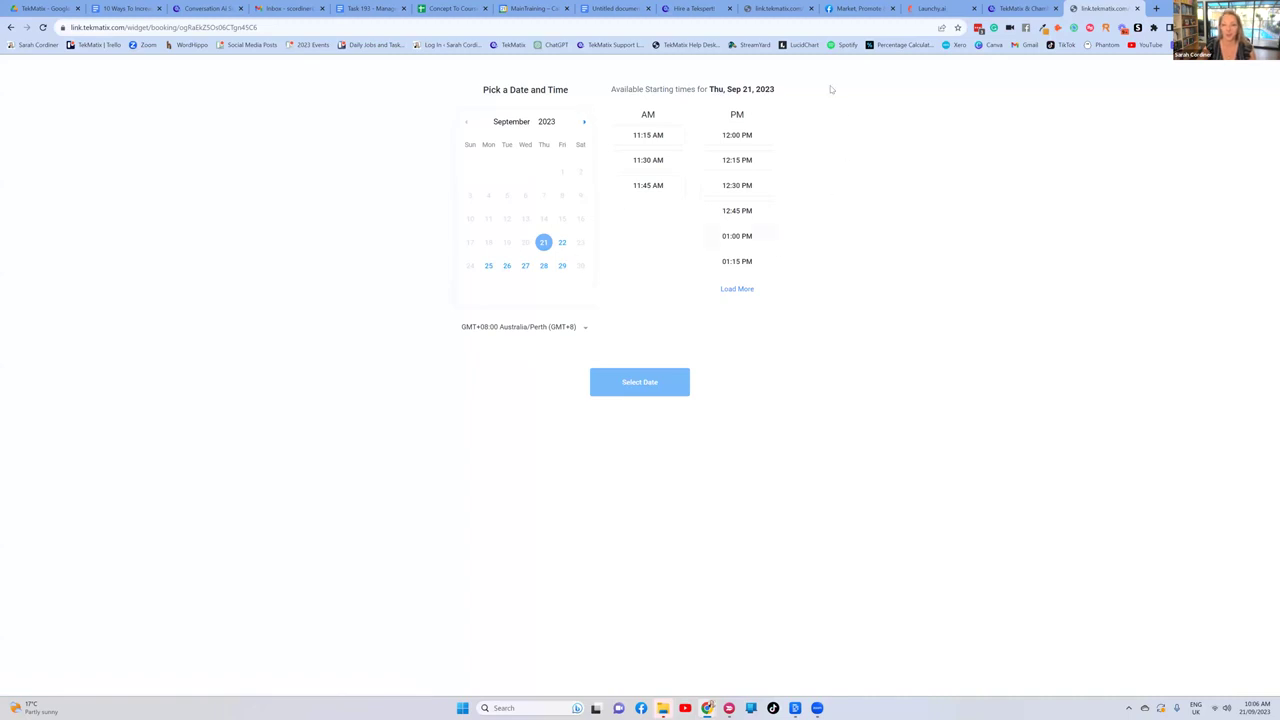
Step: Switch back to the Conversation AI browser tab and highlight the booking link in the bot's last reply
left_click(226, 6)
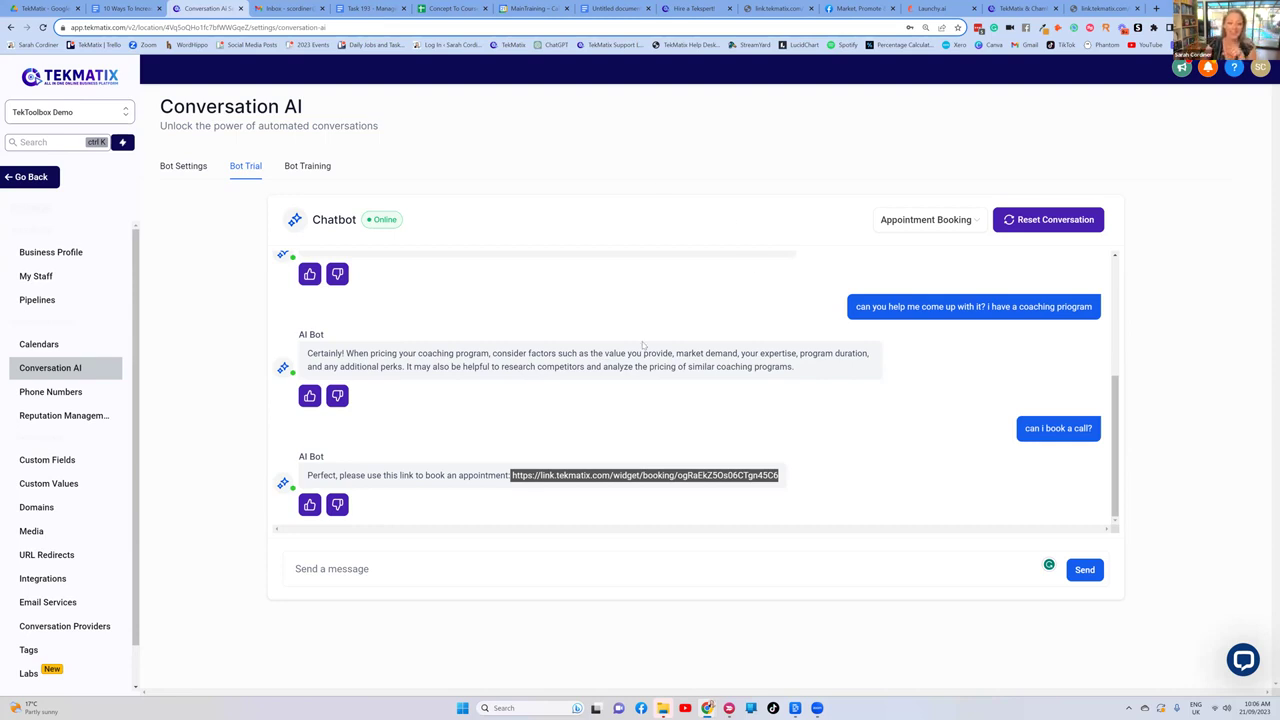
left_click(591, 441)
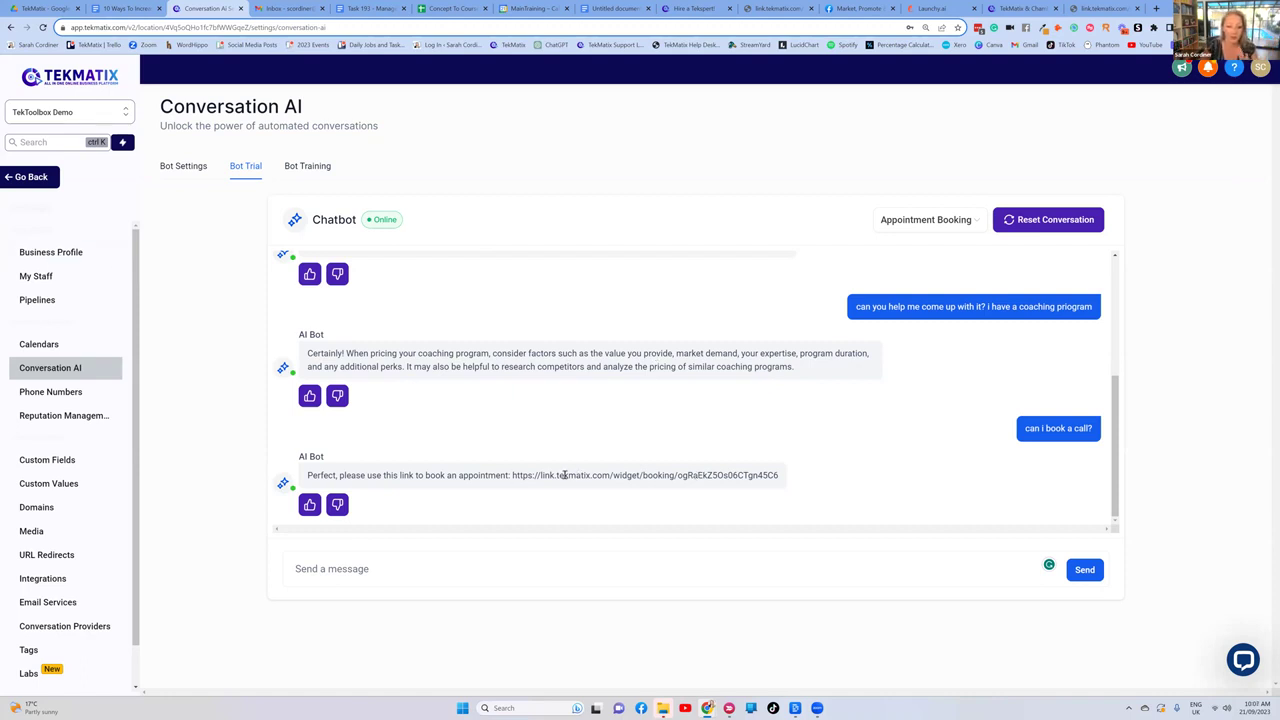
left_click_drag(510, 475, 810, 488)
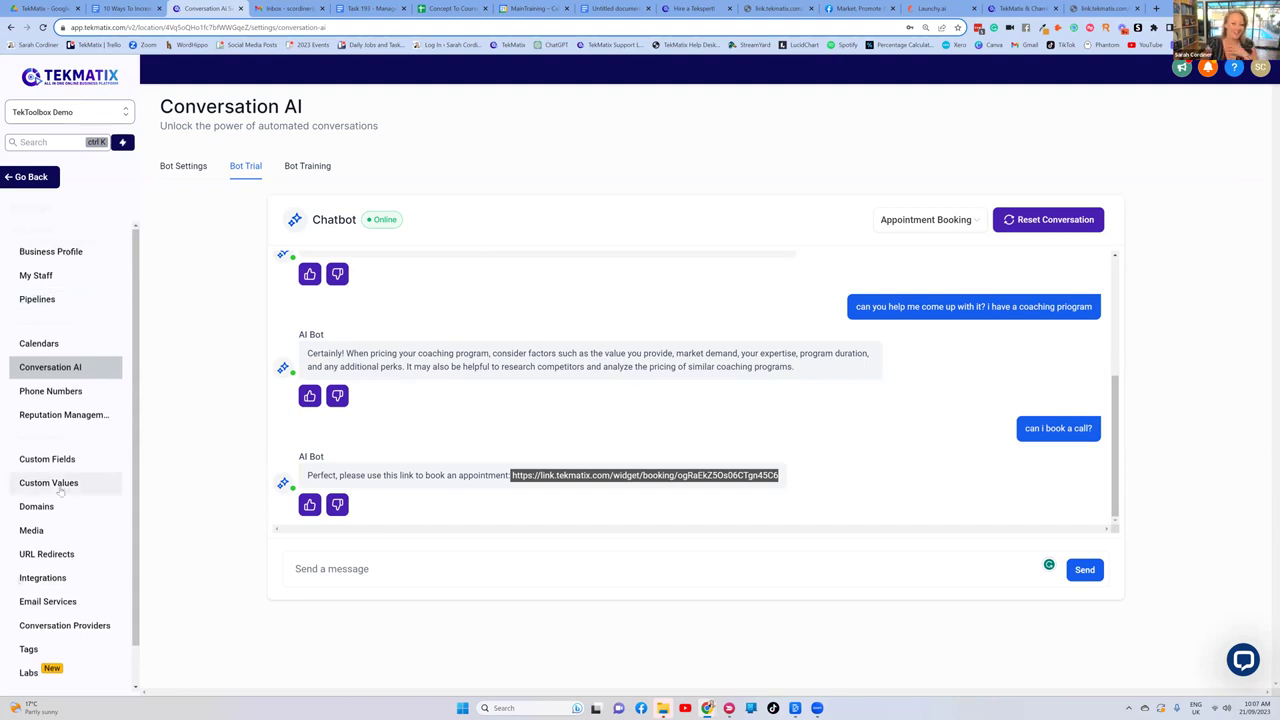
Step: Leave the account settings and go back to the main TekMatix navigation
scroll(58, 483, "down", 1)
scroll(58, 485, "up", 1)
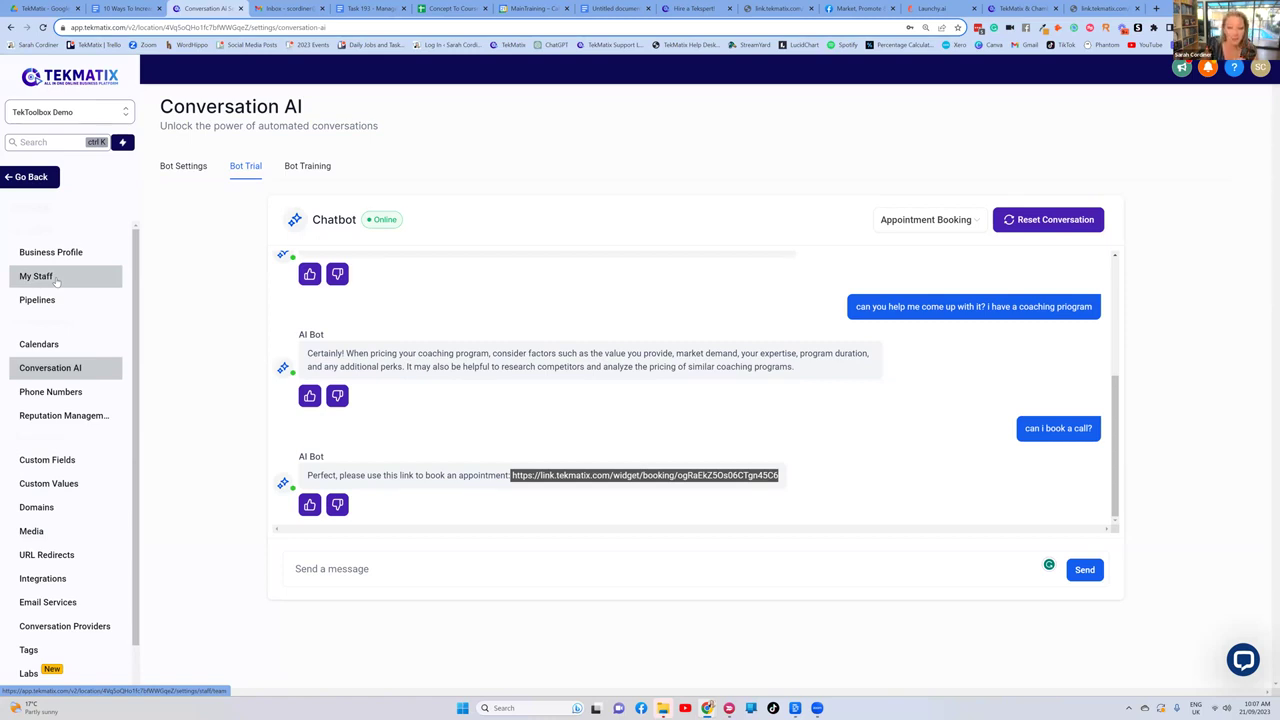
left_click(14, 176)
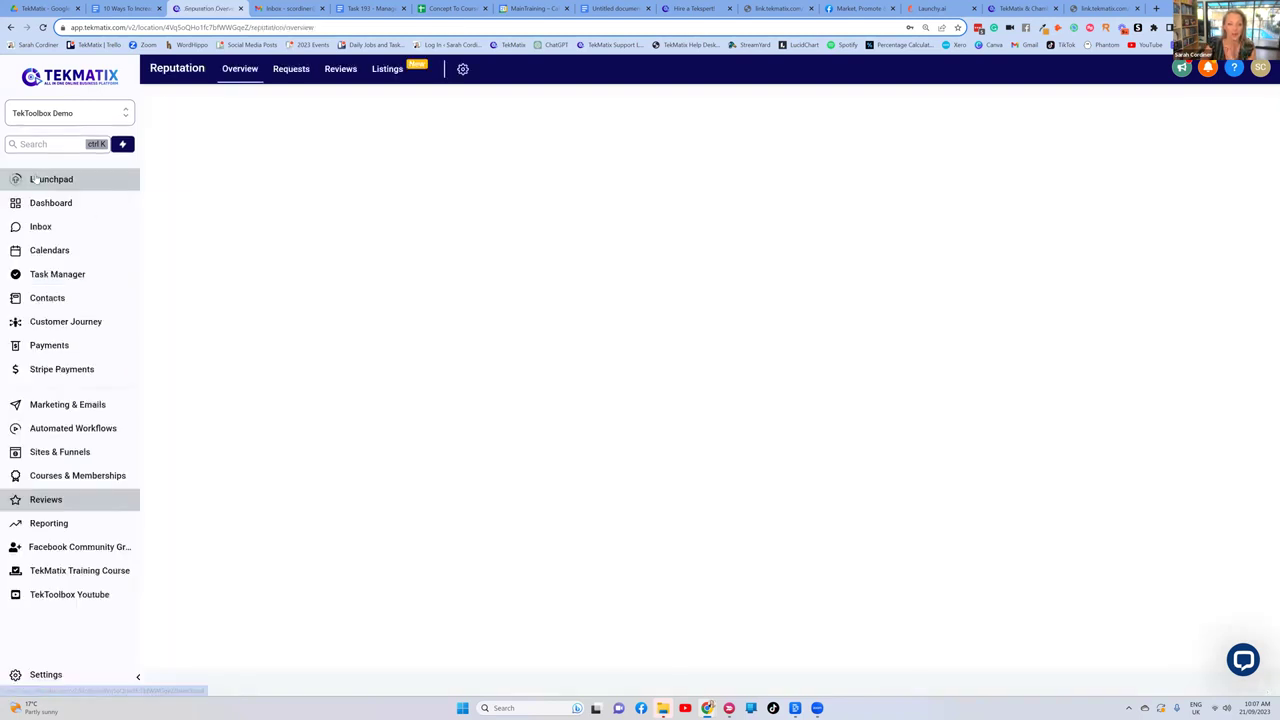